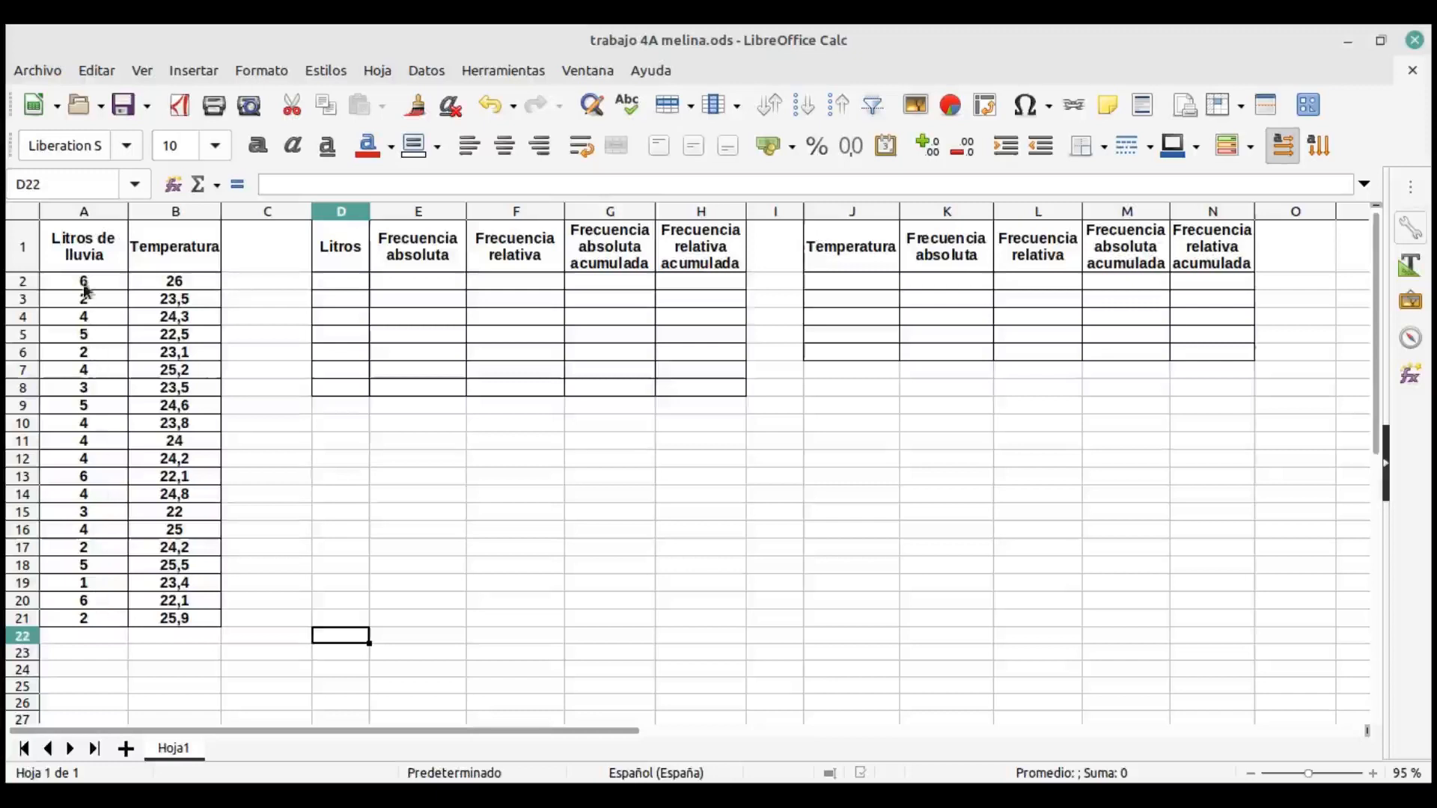
# Sort the rainfall values in A2:A21 in ascending order, limiting the sort to the current selection.
pyautogui.moveTo(83, 281); pyautogui.dragTo(78, 612)
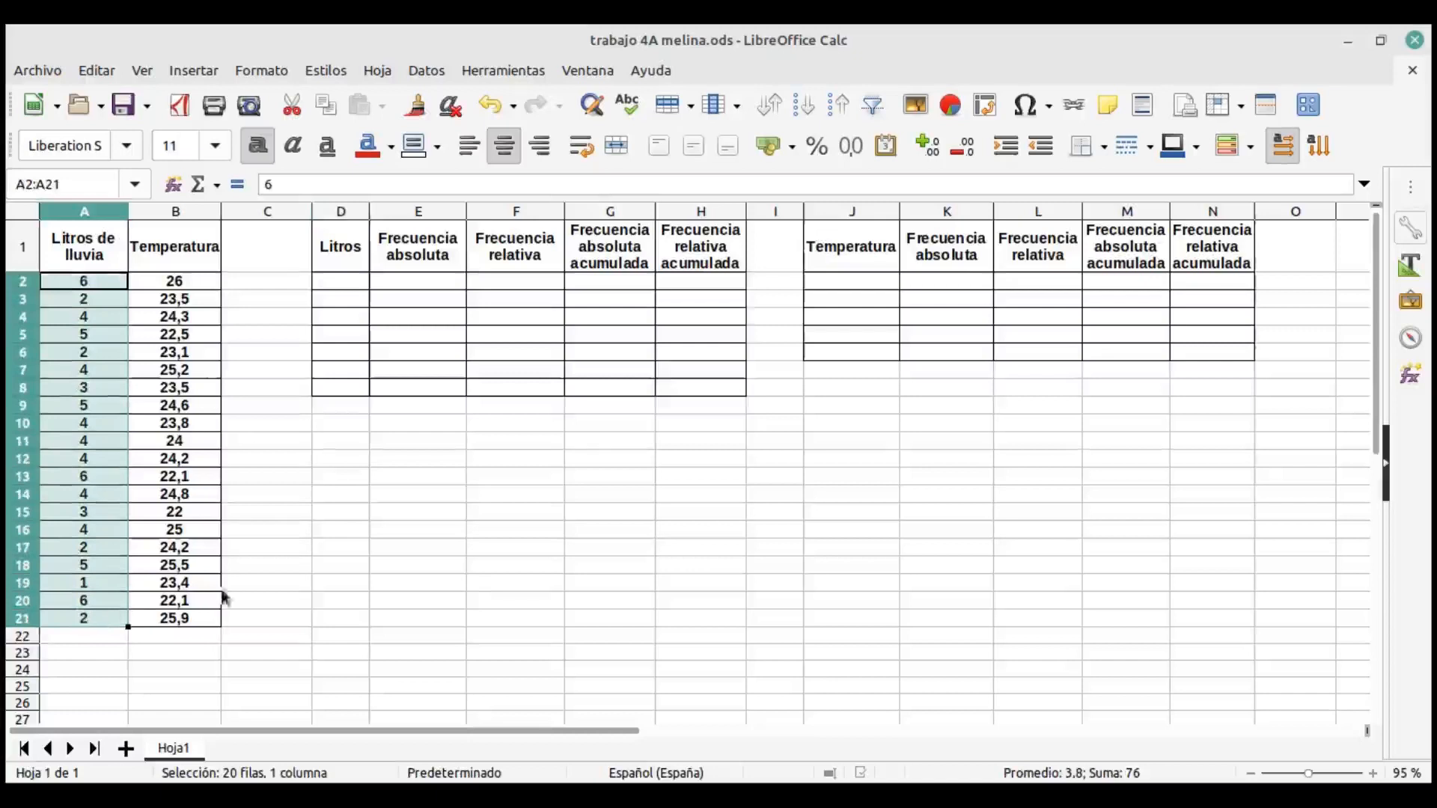
pyautogui.click(425, 70)
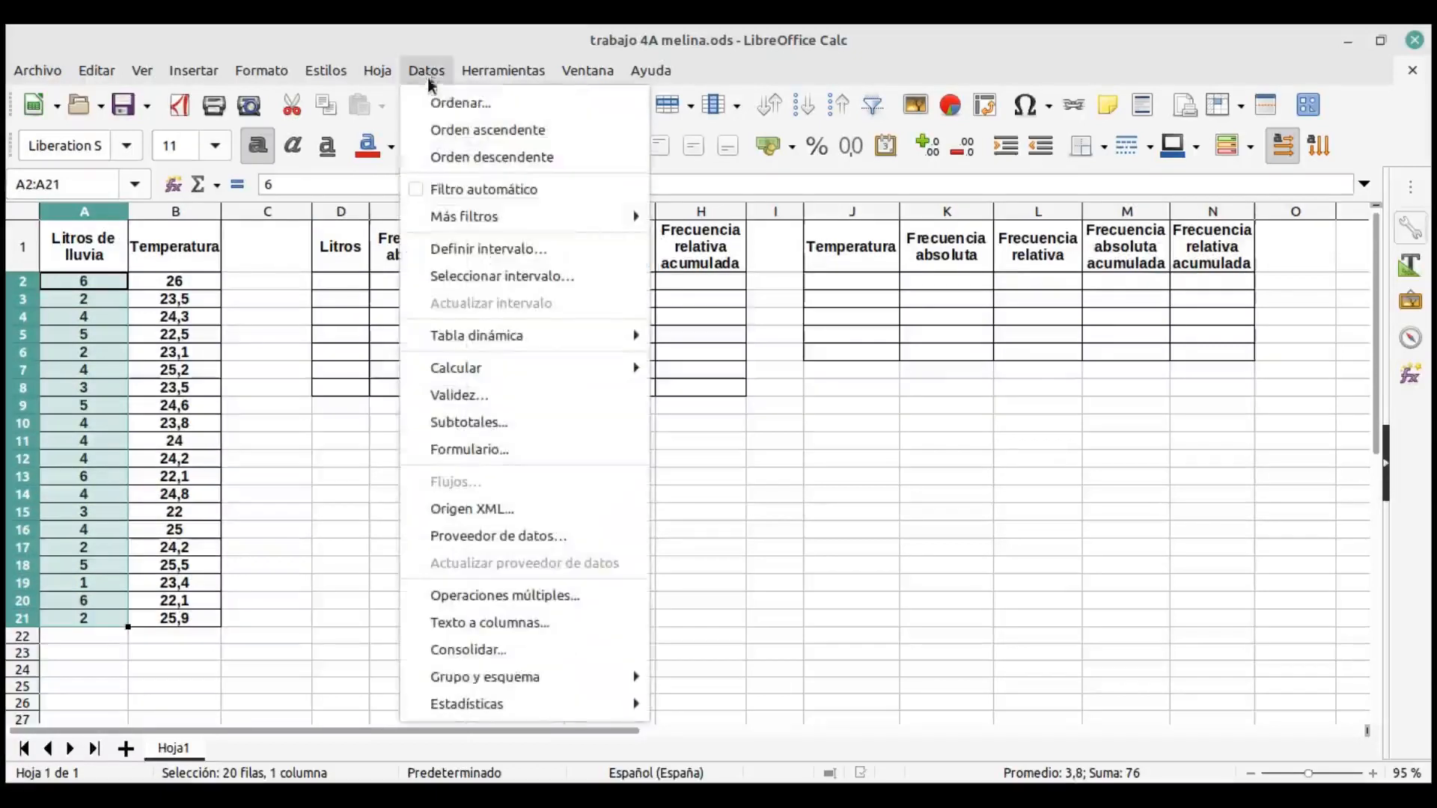
pyautogui.click(435, 107)
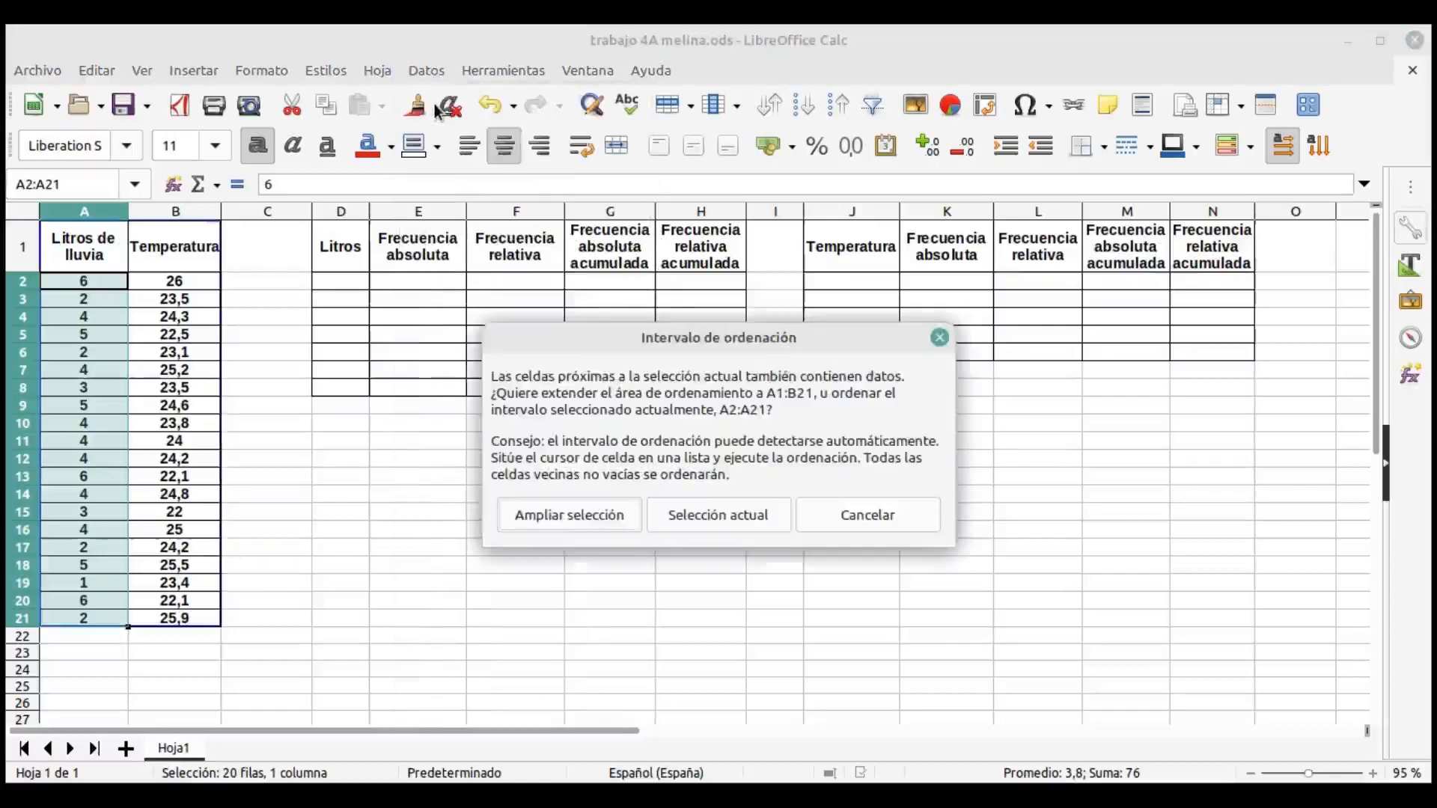
pyautogui.click(712, 517)
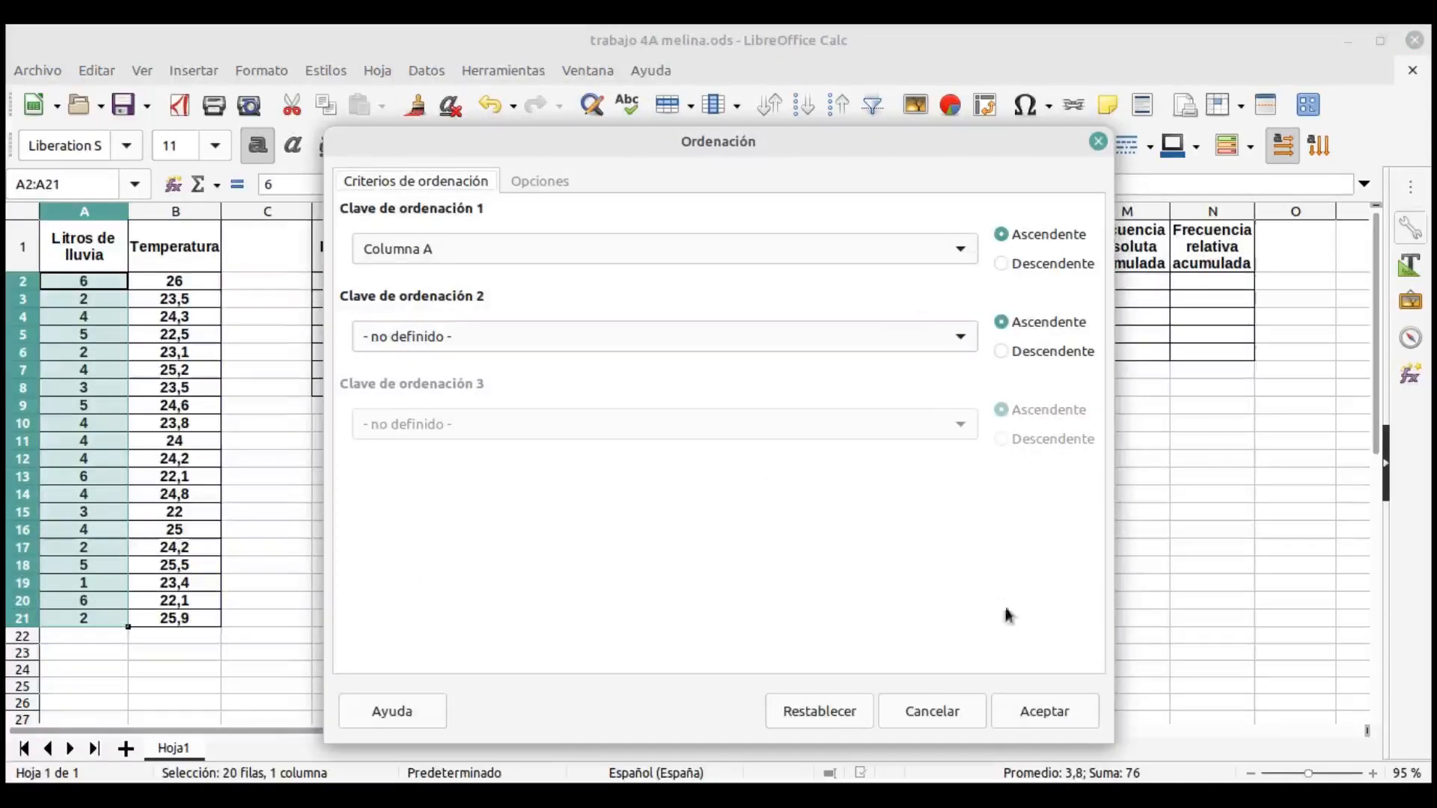
pyautogui.click(1031, 713)
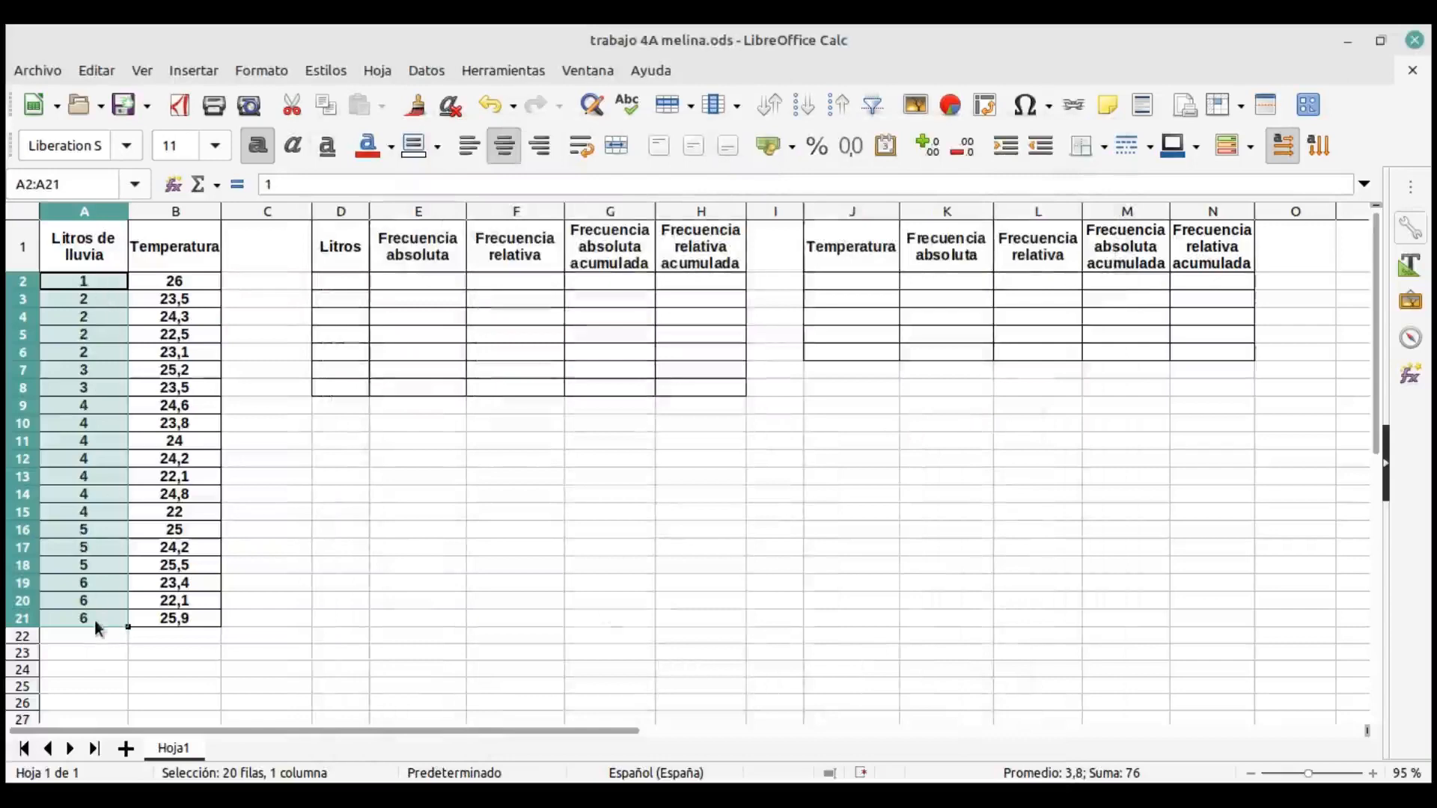
pyautogui.click(302, 547)
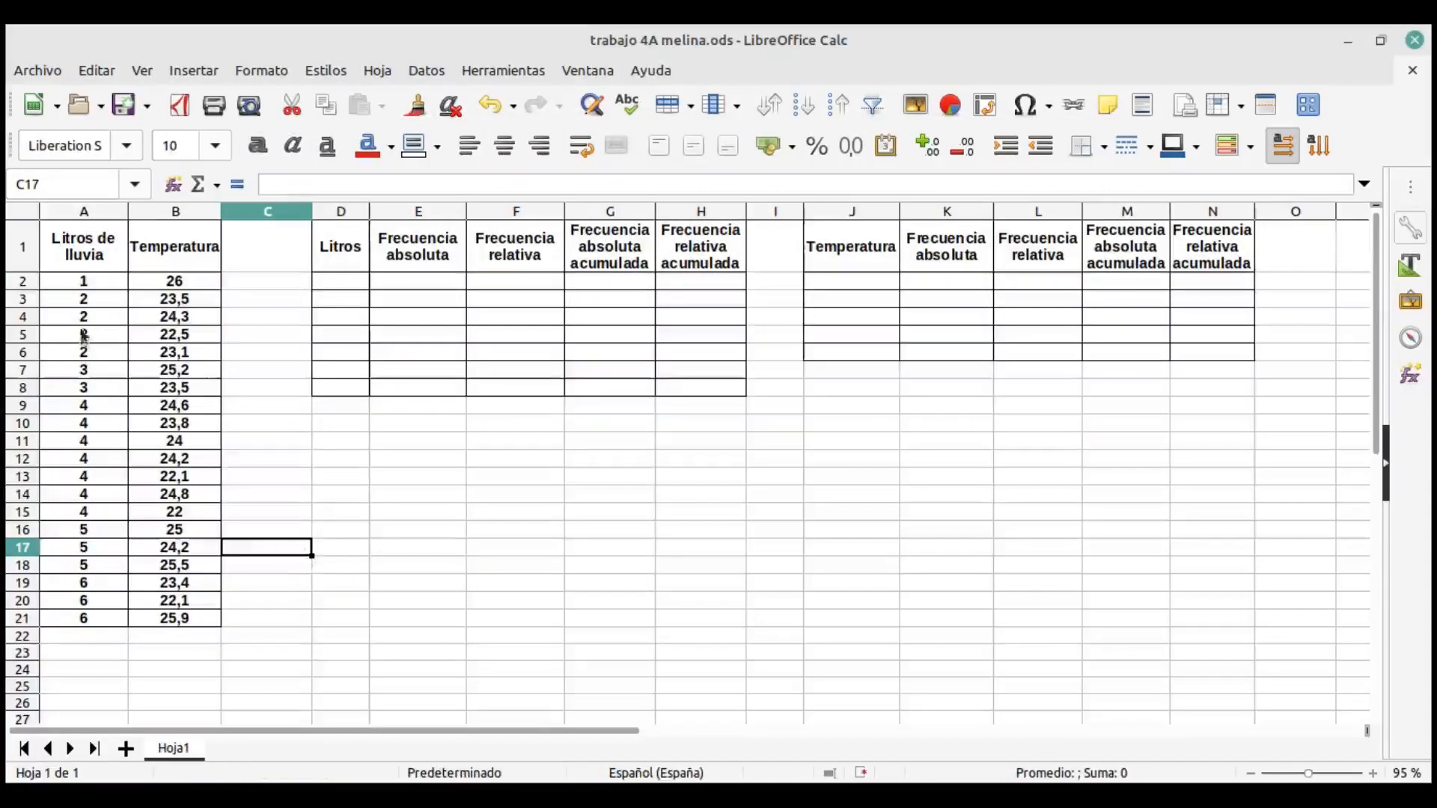
# Highlight in yellow the first occurrence of each rainfall value from 1 to 6: cells A2, A3, A7, A9, A16 and A19.
pyautogui.click(95, 280)
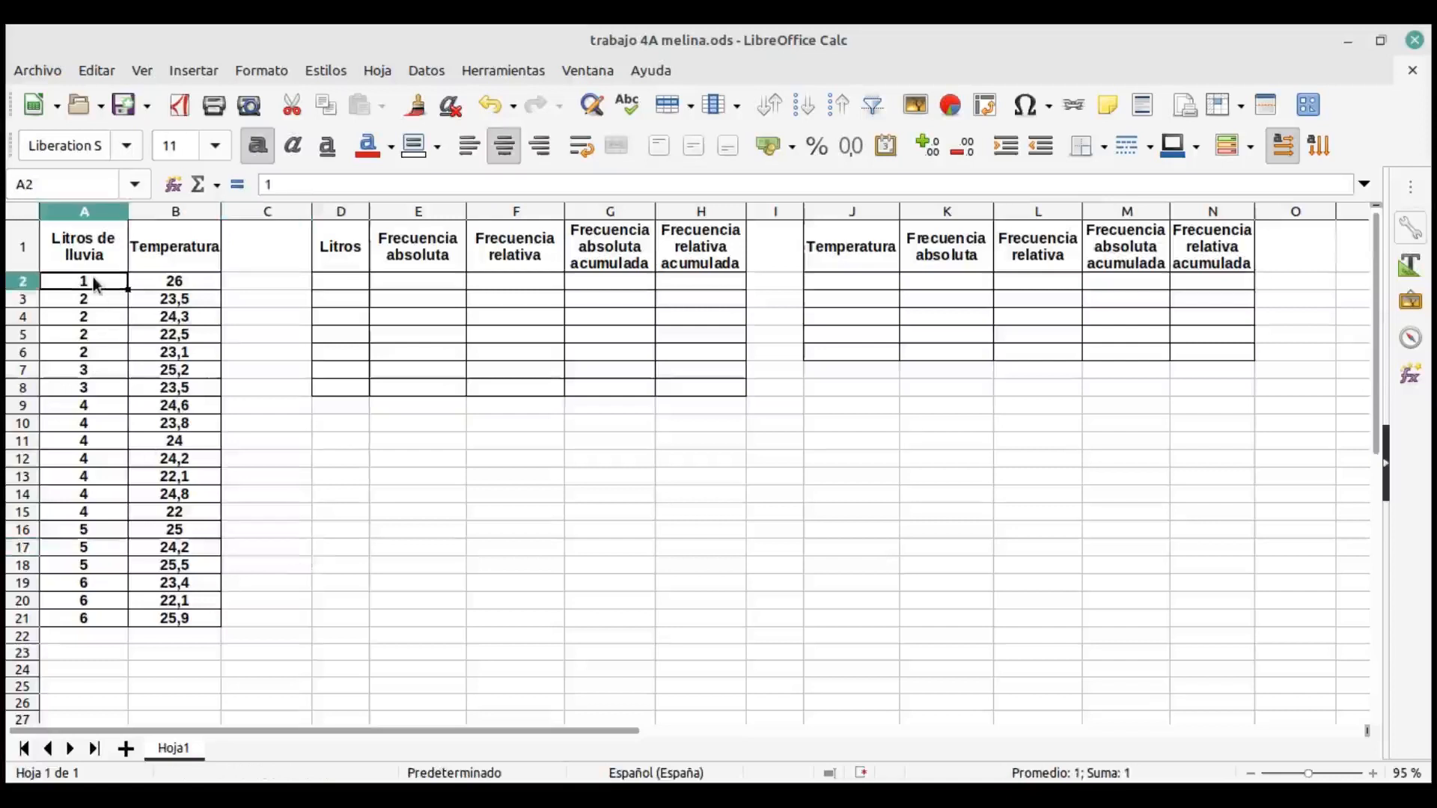
pyautogui.click(436, 147)
pyautogui.click(418, 288)
pyautogui.click(108, 298)
pyautogui.click(416, 146)
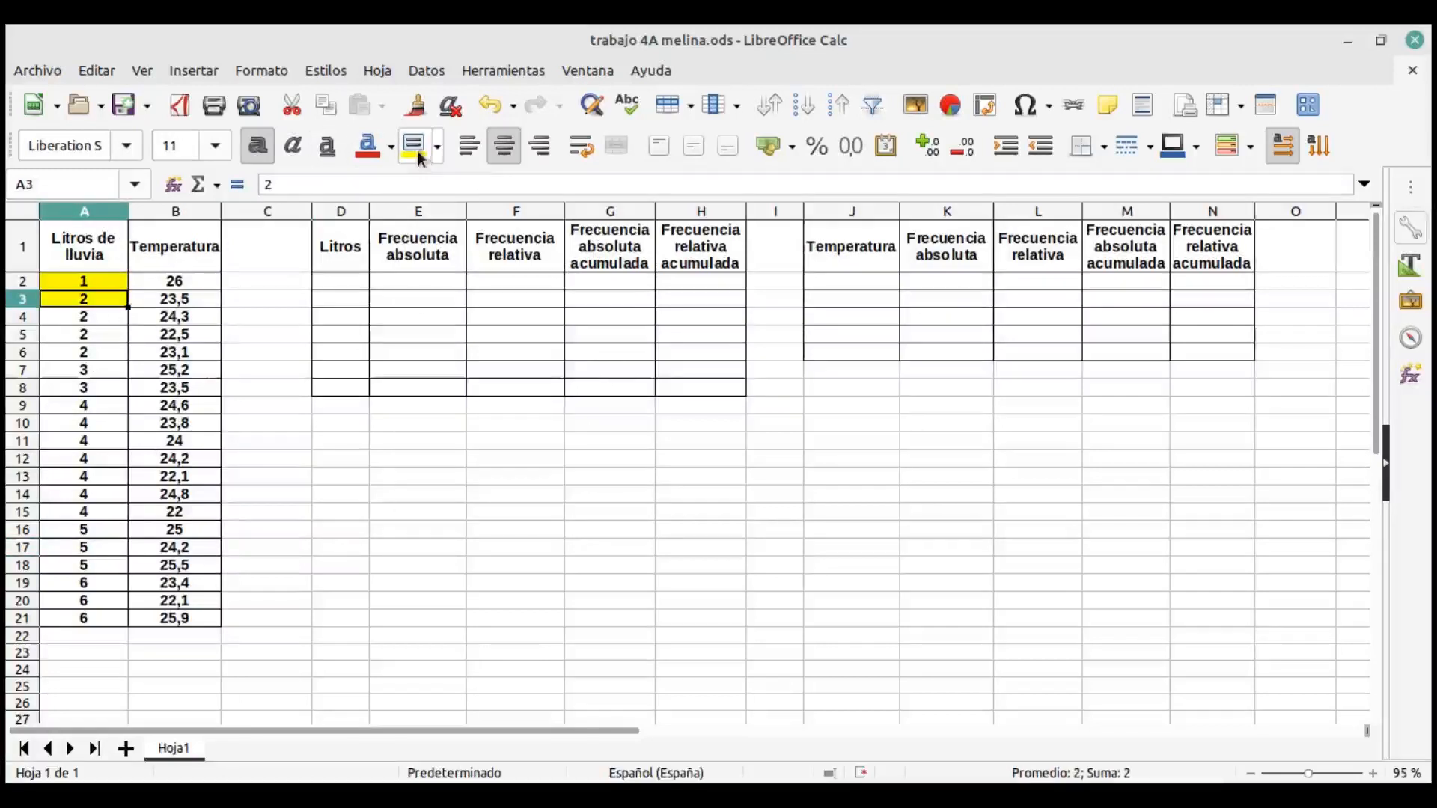
pyautogui.click(113, 374)
pyautogui.click(416, 146)
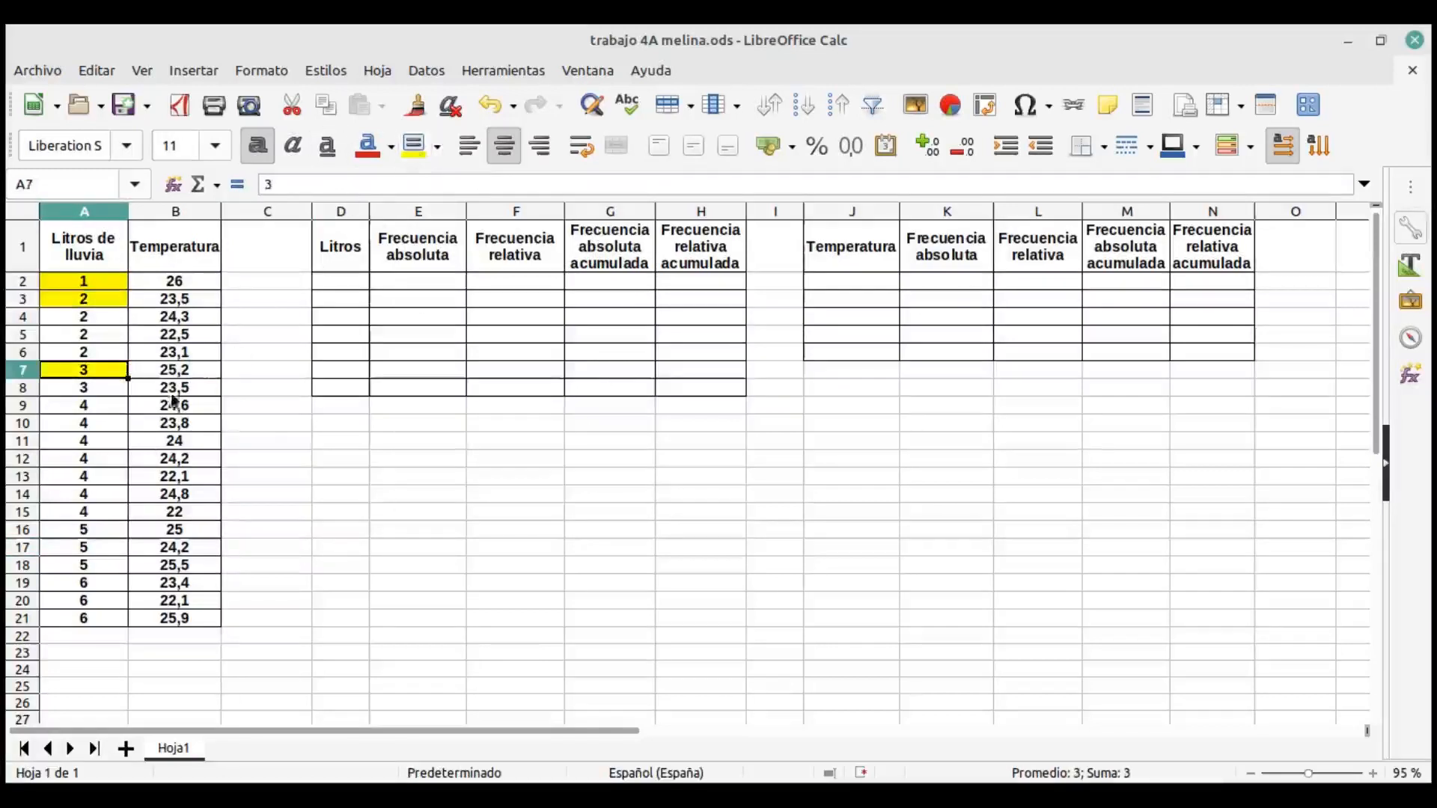
pyautogui.click(114, 406)
pyautogui.click(413, 150)
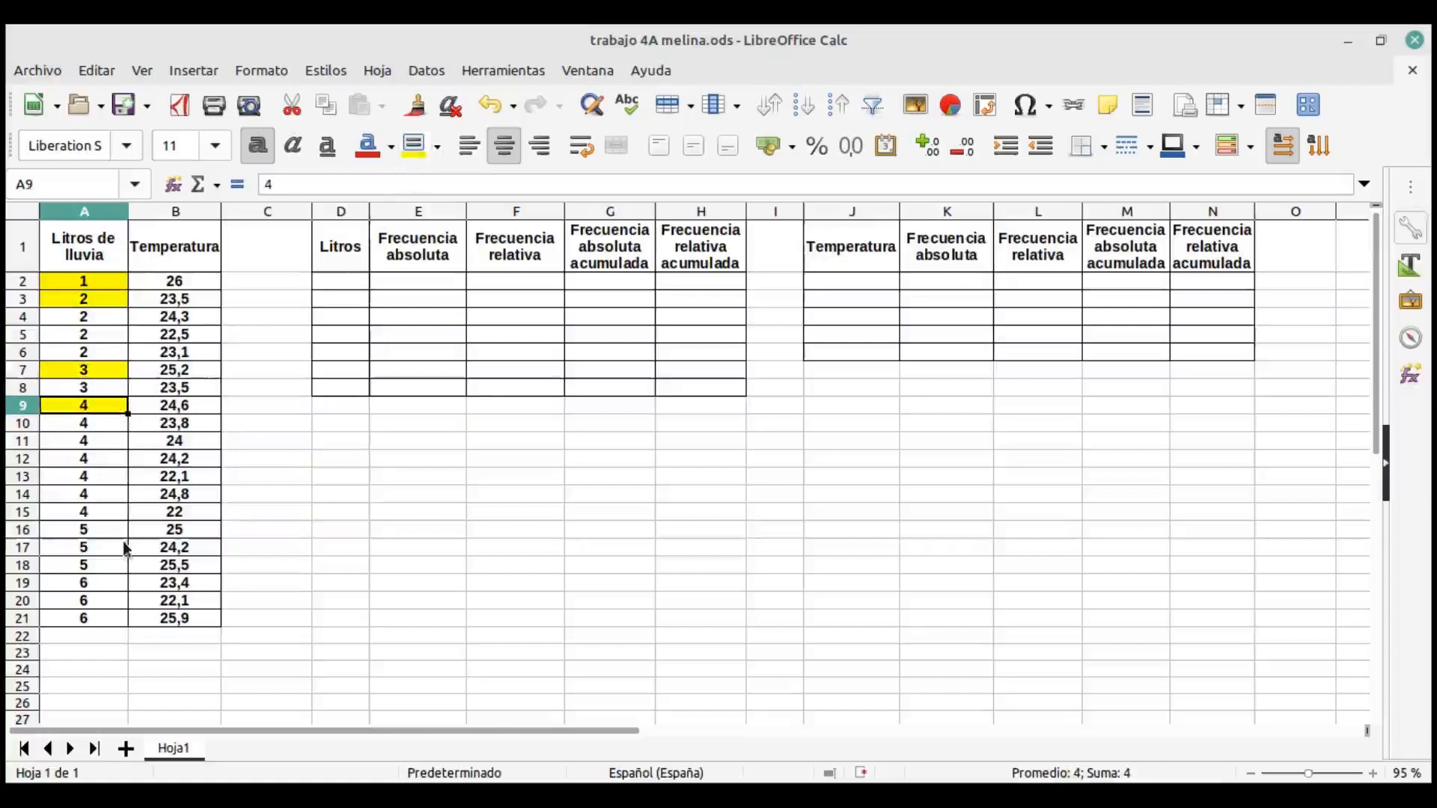
pyautogui.click(105, 526)
pyautogui.click(416, 146)
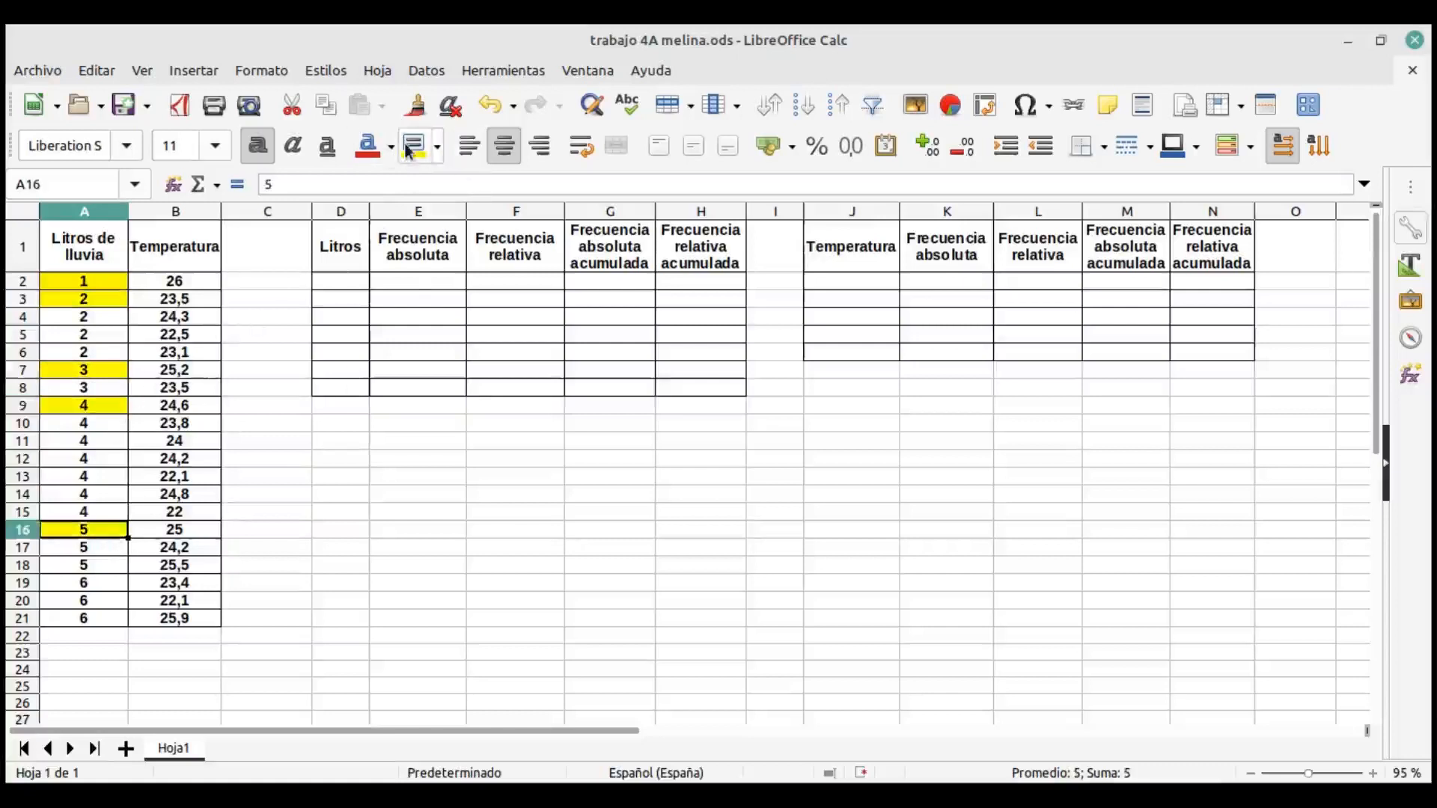
pyautogui.click(109, 587)
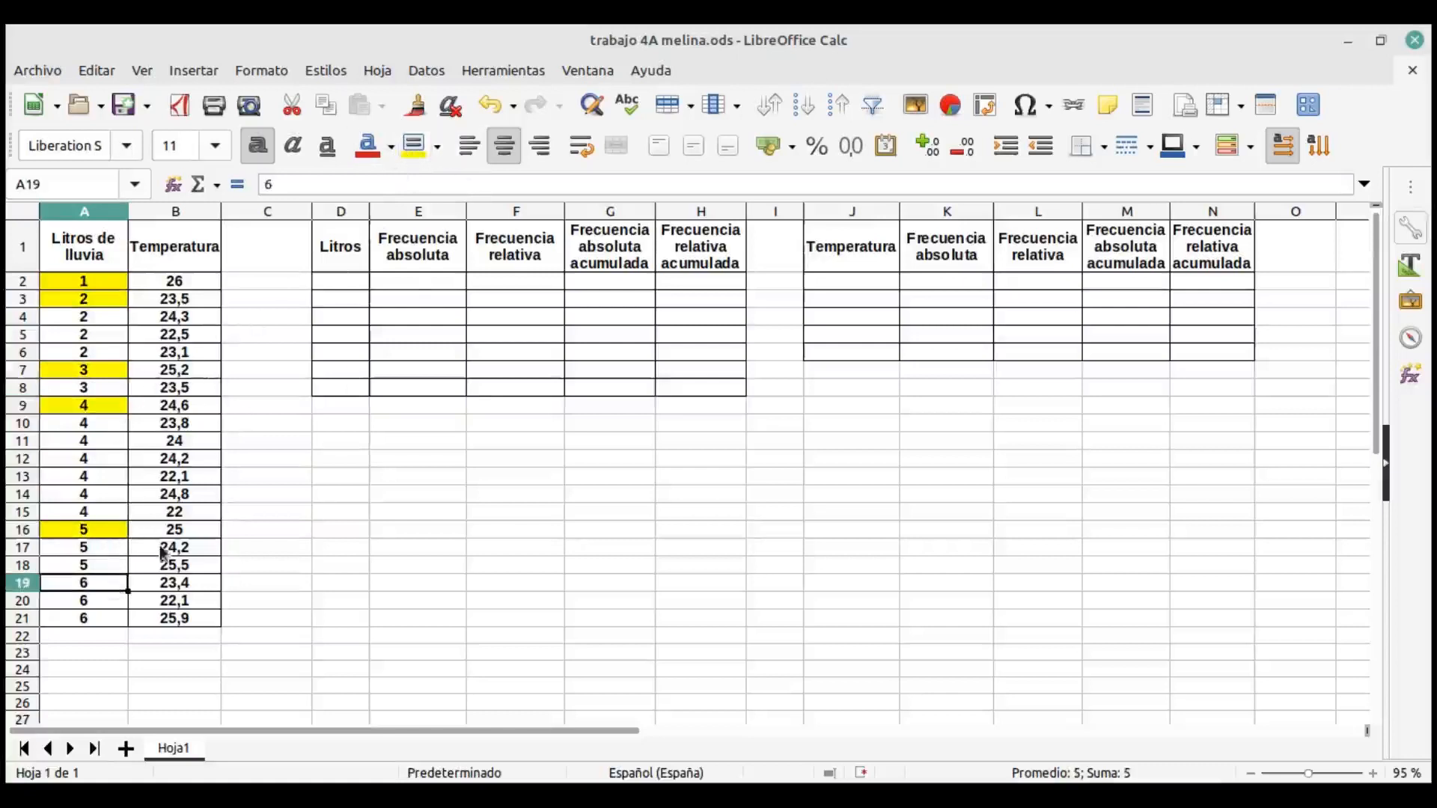
pyautogui.click(416, 146)
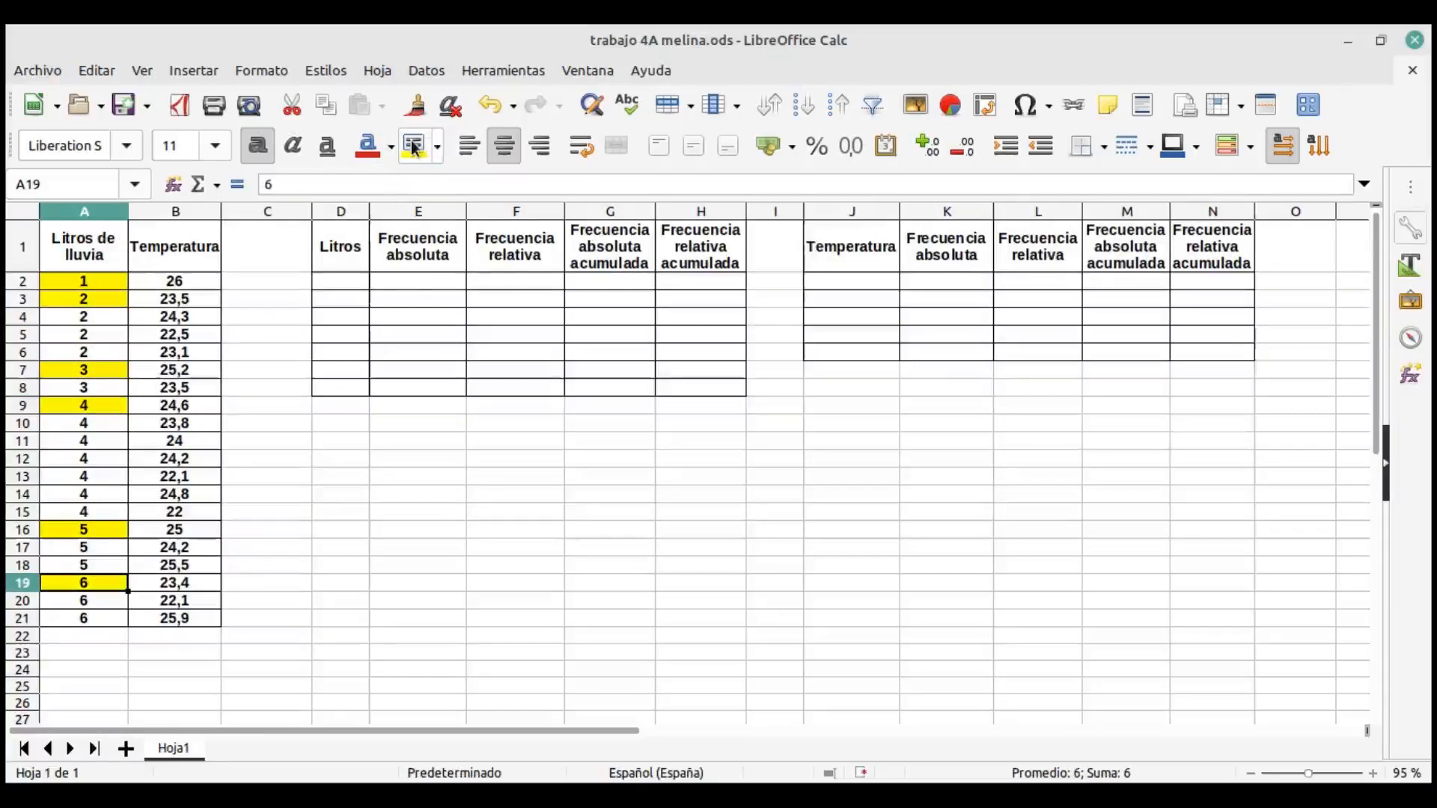
# Fill the Litros column from D2 to D8 with the values 1 to 6 followed by Total.
pyautogui.click(339, 279)
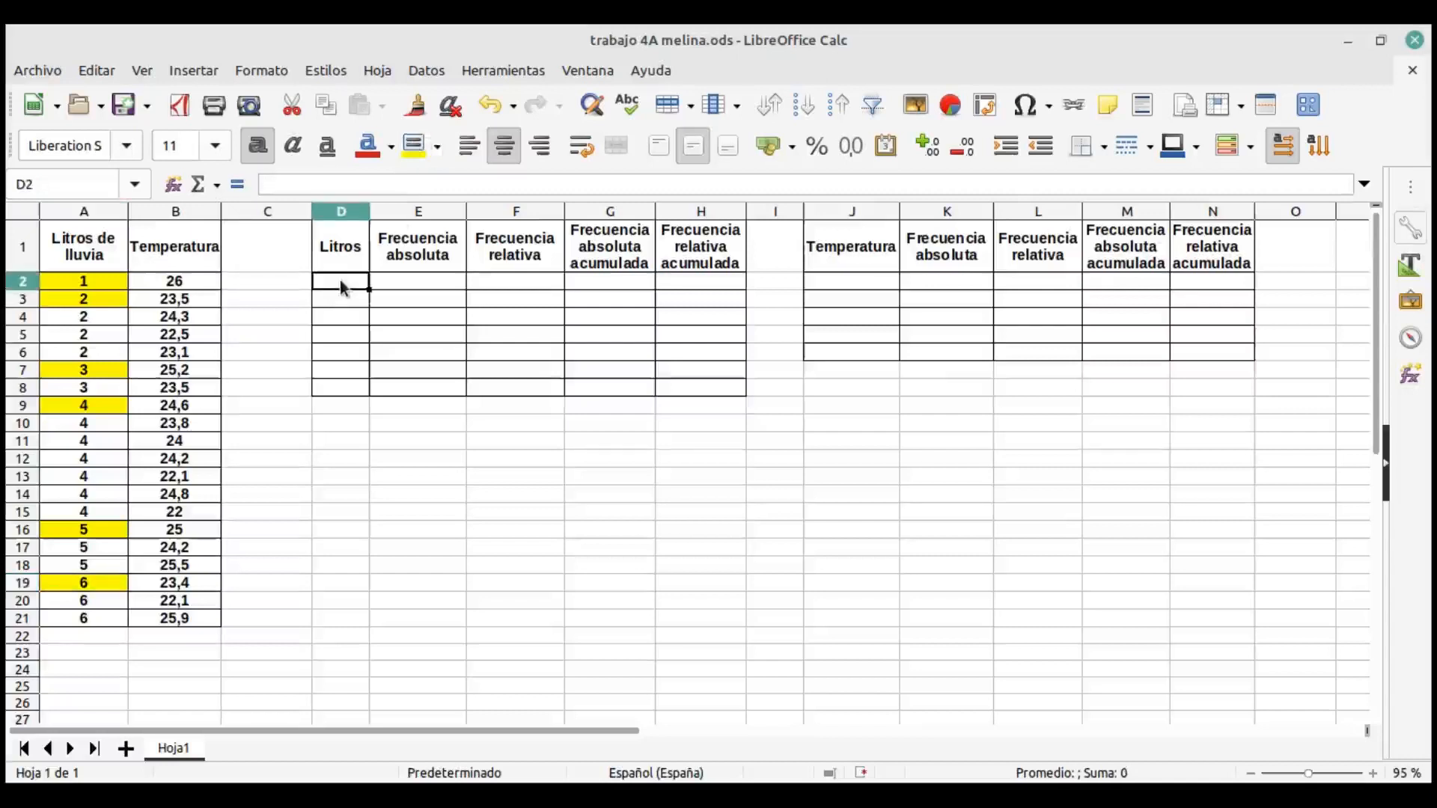
pyautogui.write('1')
pyautogui.press('Return')
pyautogui.write('2')
pyautogui.press('Return')
pyautogui.write('3')
pyautogui.press('Return')
pyautogui.write('4')
pyautogui.press('Return')
pyautogui.write('5')
pyautogui.press('Return')
pyautogui.write('6')
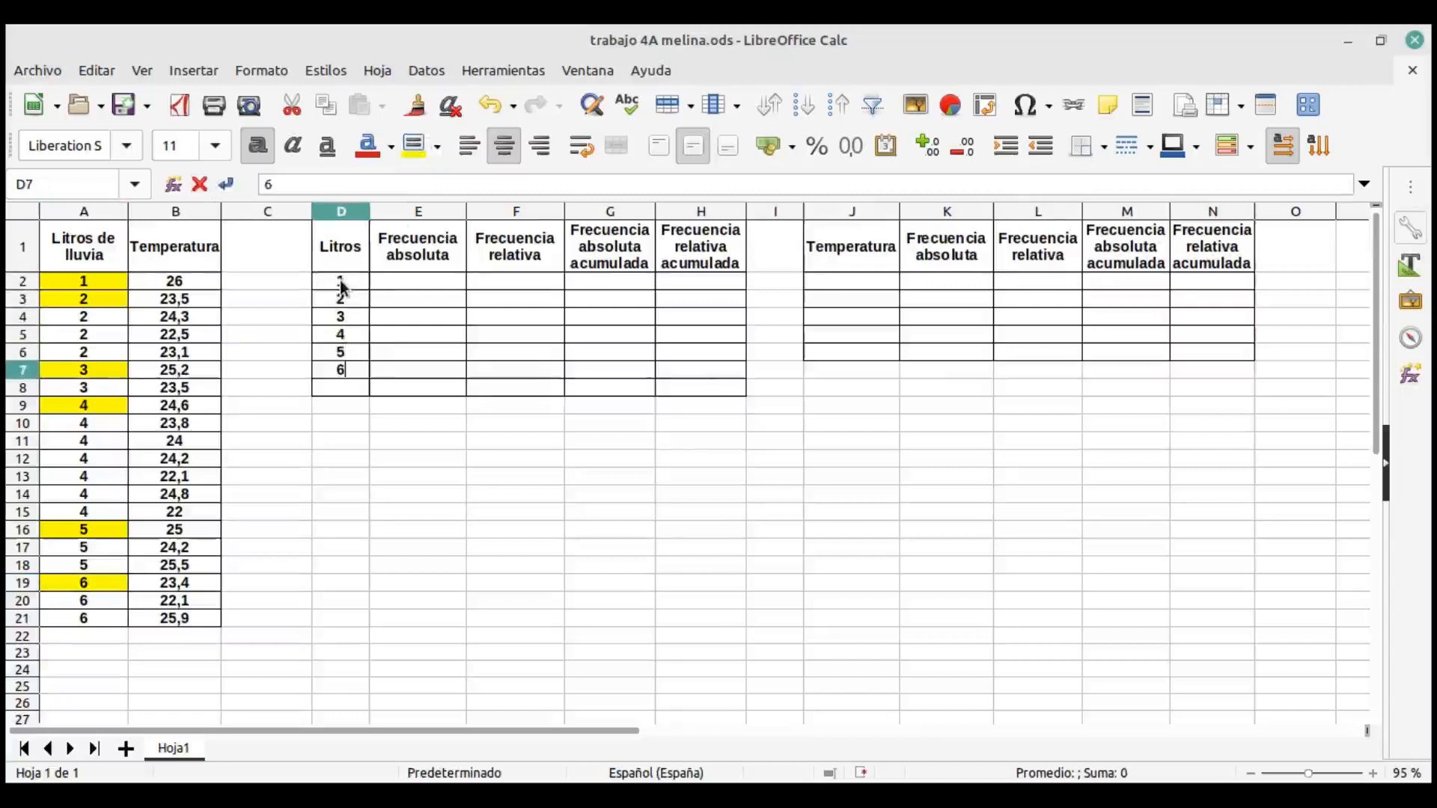
pyautogui.press('Return')
pyautogui.write('Total')
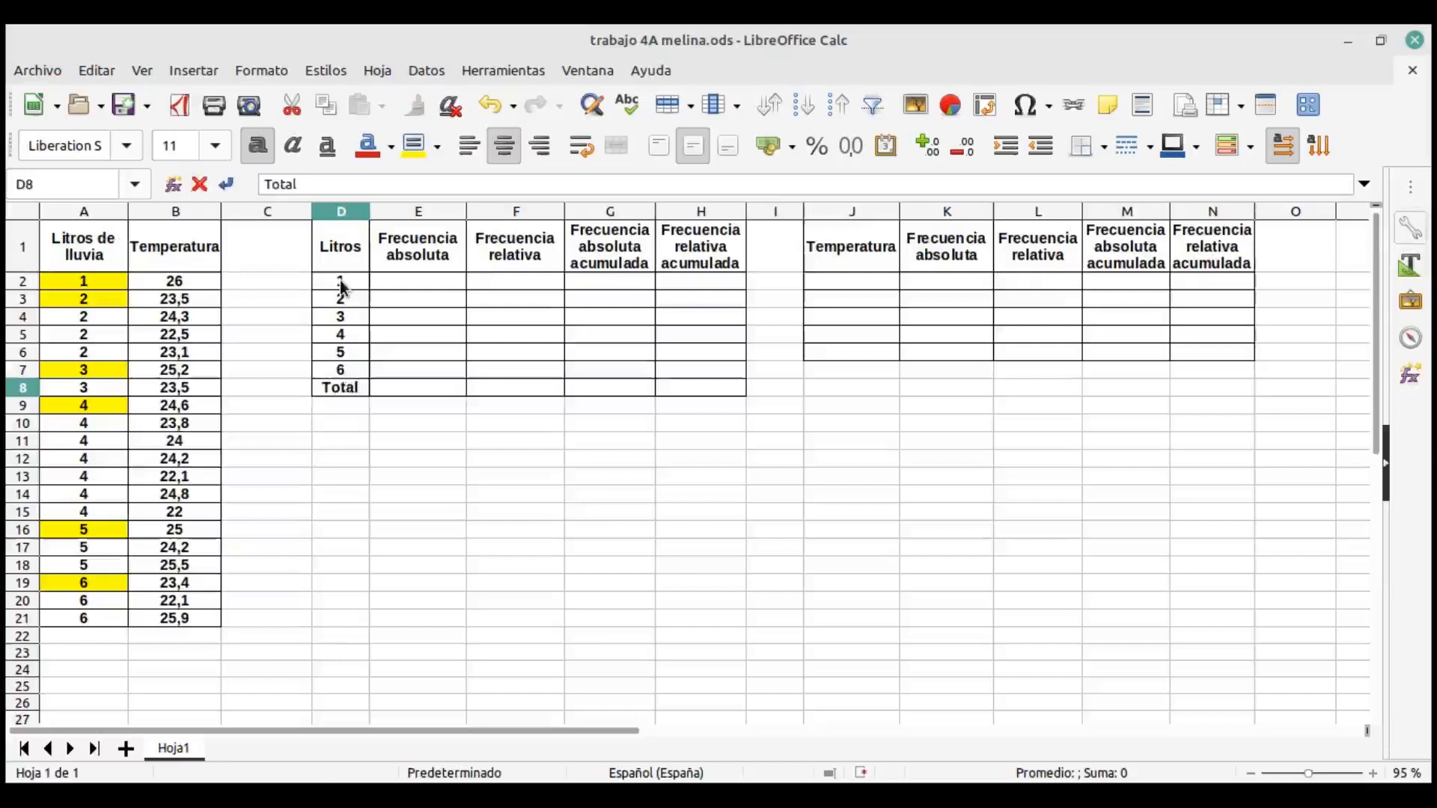
# Count each rainfall value and enter the absolute frequencies 1, 4, 2, 7, 3 and 3 in E2:E7.
pyautogui.click(402, 286)
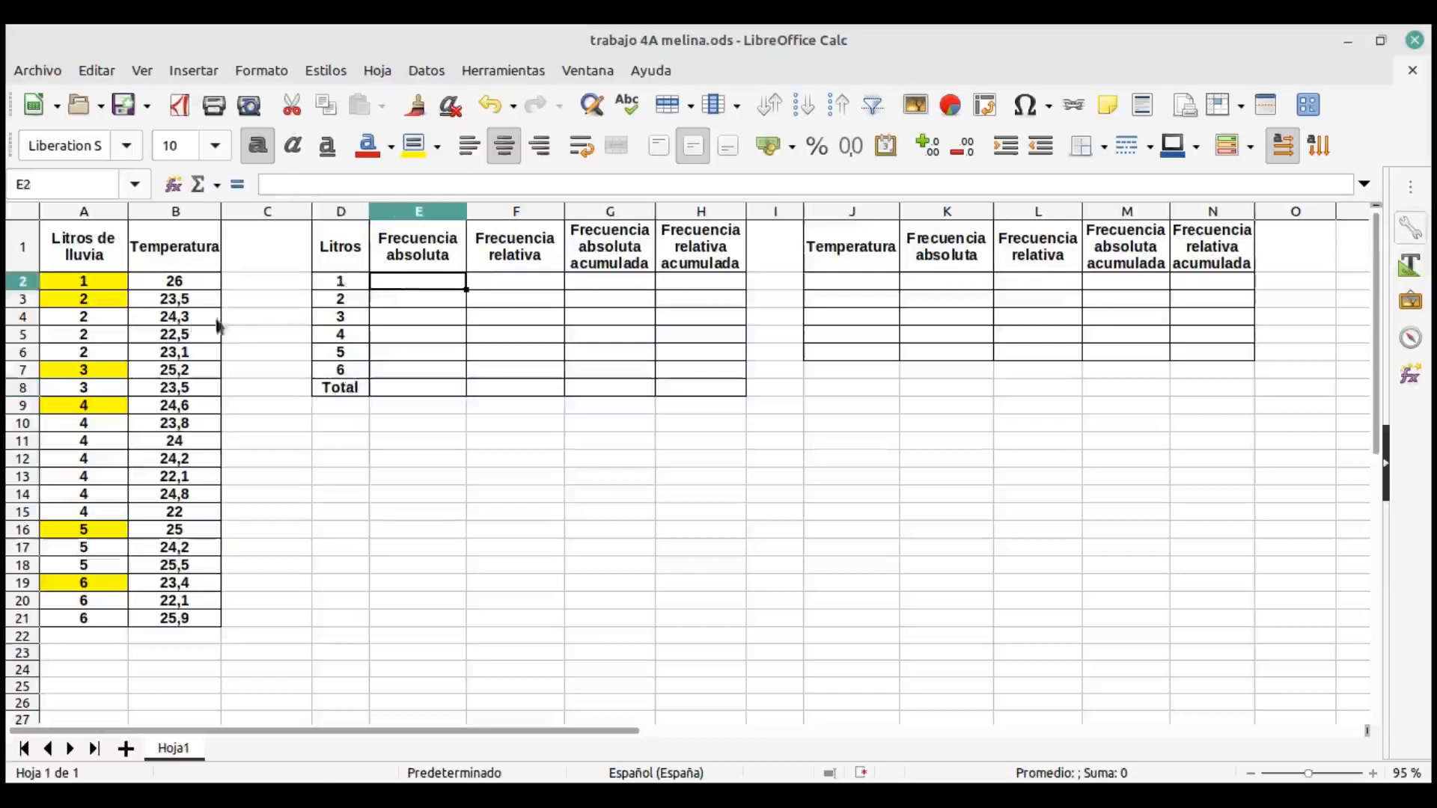
pyautogui.write('1')
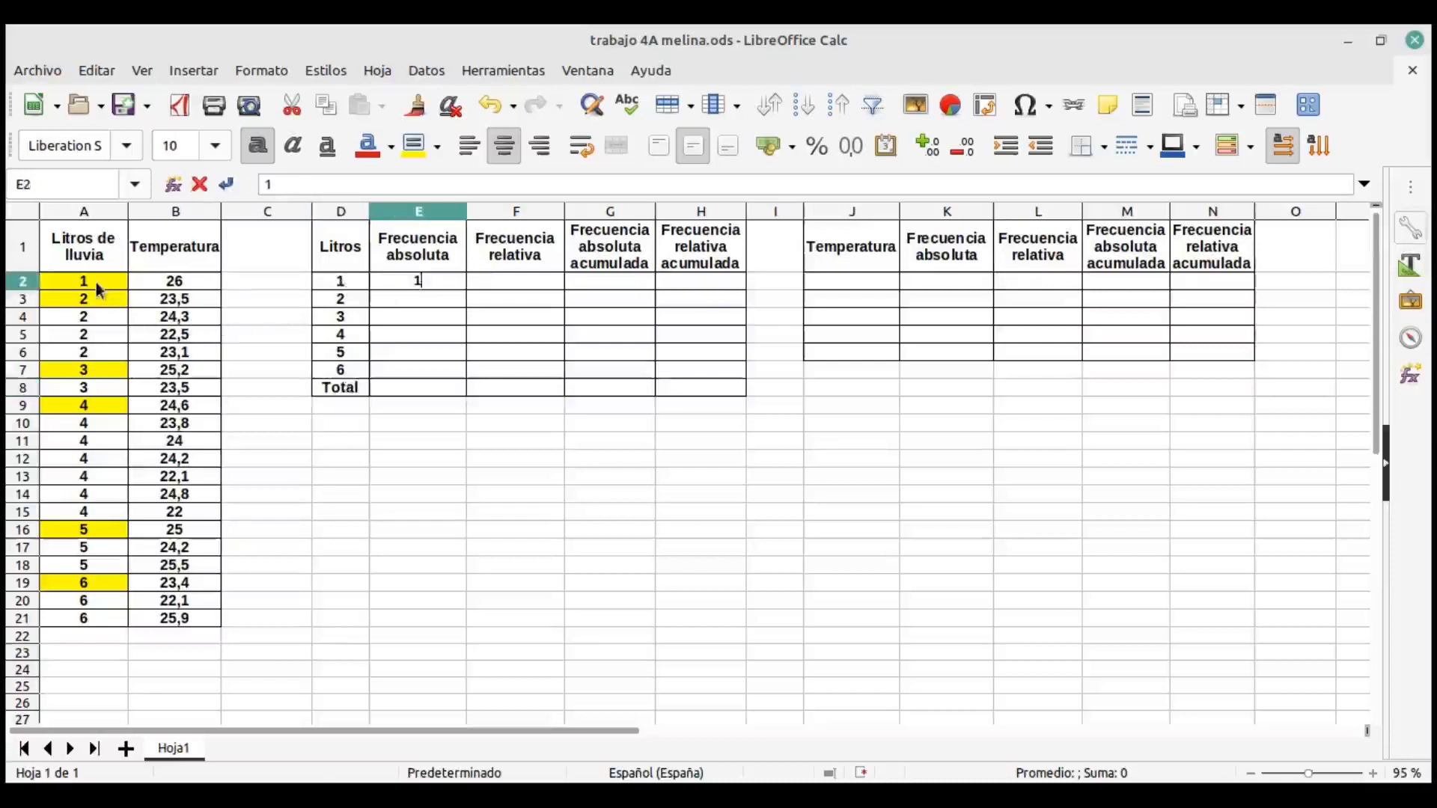
pyautogui.moveTo(92, 300); pyautogui.dragTo(105, 348)
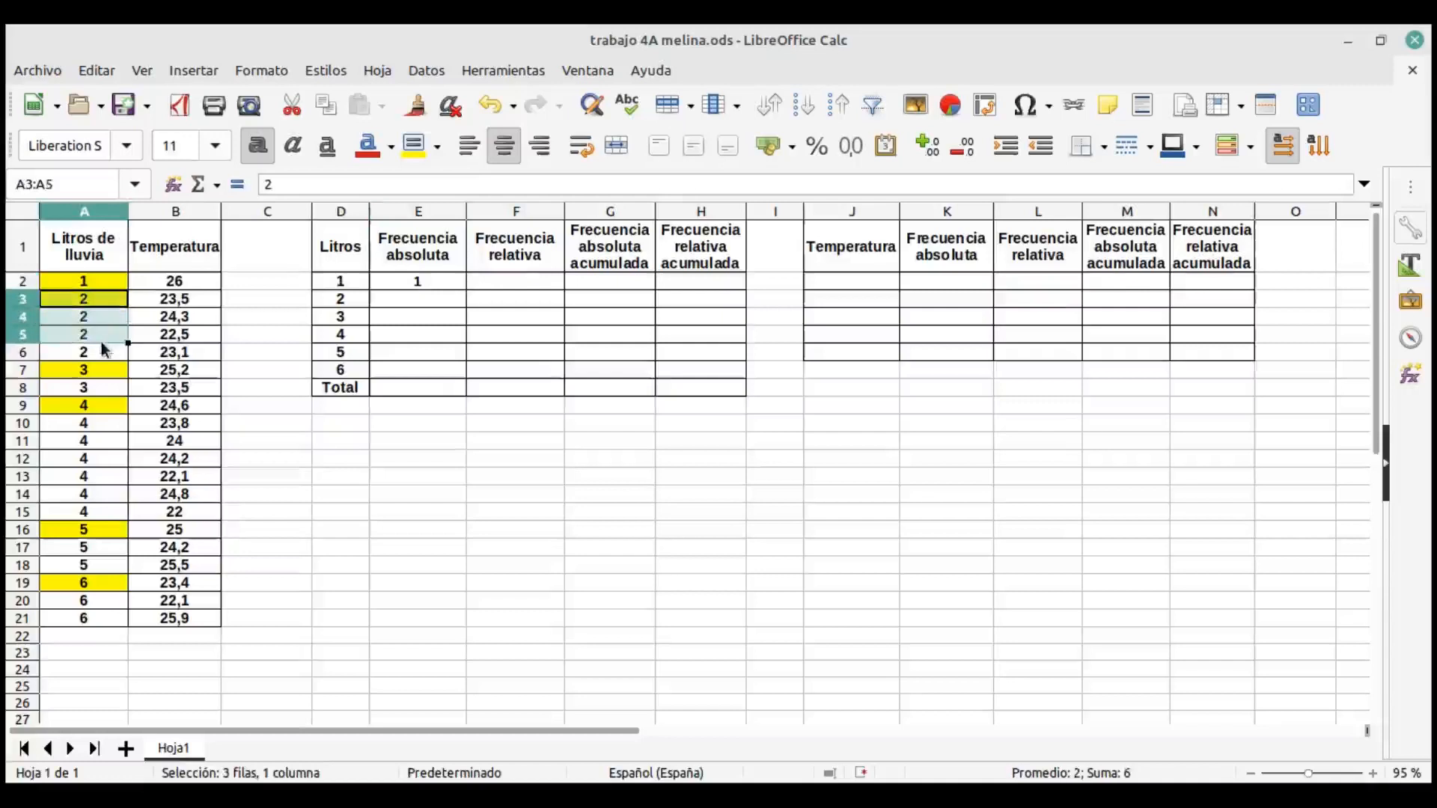
pyautogui.click(443, 296)
pyautogui.write('4')
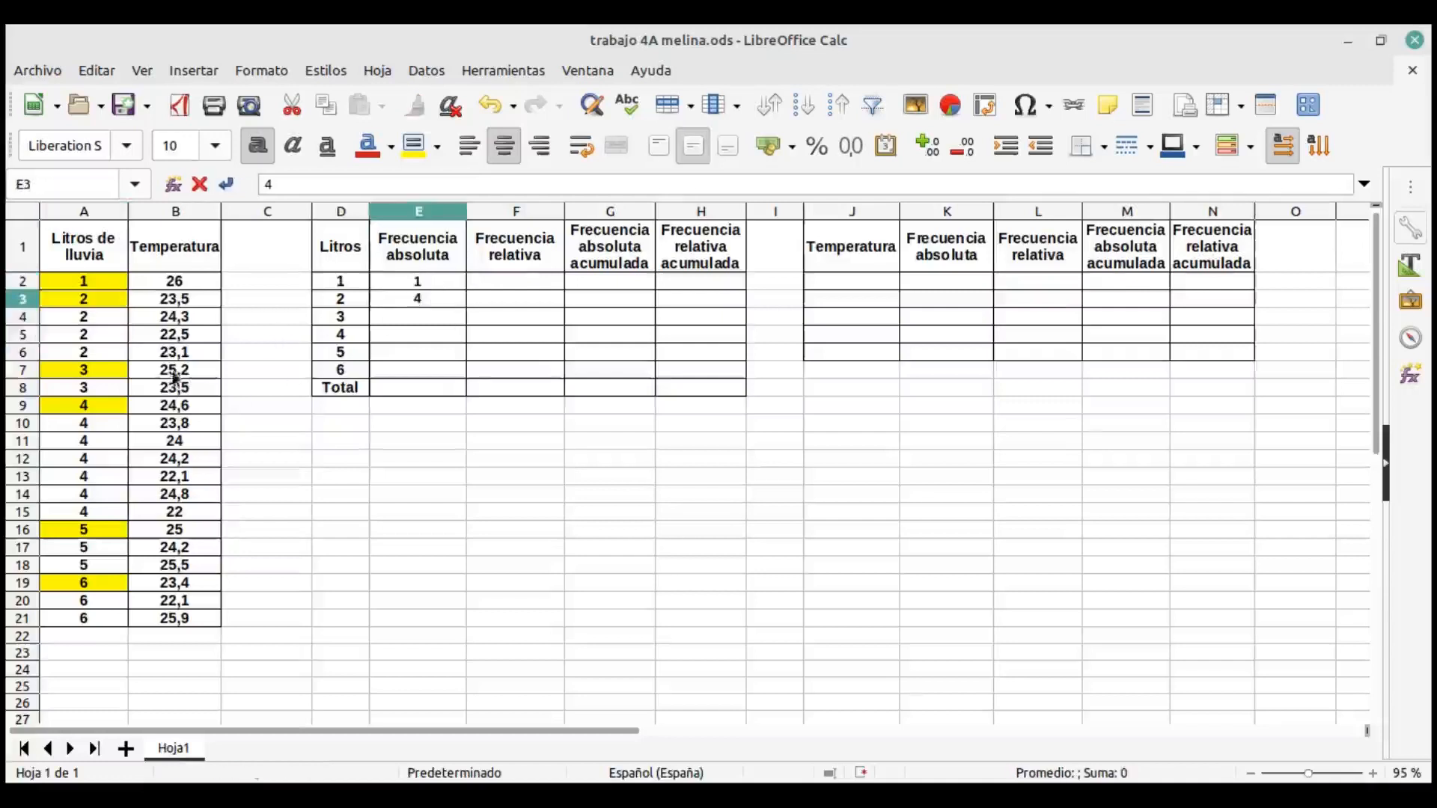
pyautogui.press('Return')
pyautogui.write('2')
pyautogui.moveTo(96, 404); pyautogui.dragTo(92, 499)
pyautogui.click(428, 333)
pyautogui.write('7')
pyautogui.press('Return')
pyautogui.write('3')
pyautogui.press('Return')
pyautogui.write('3')
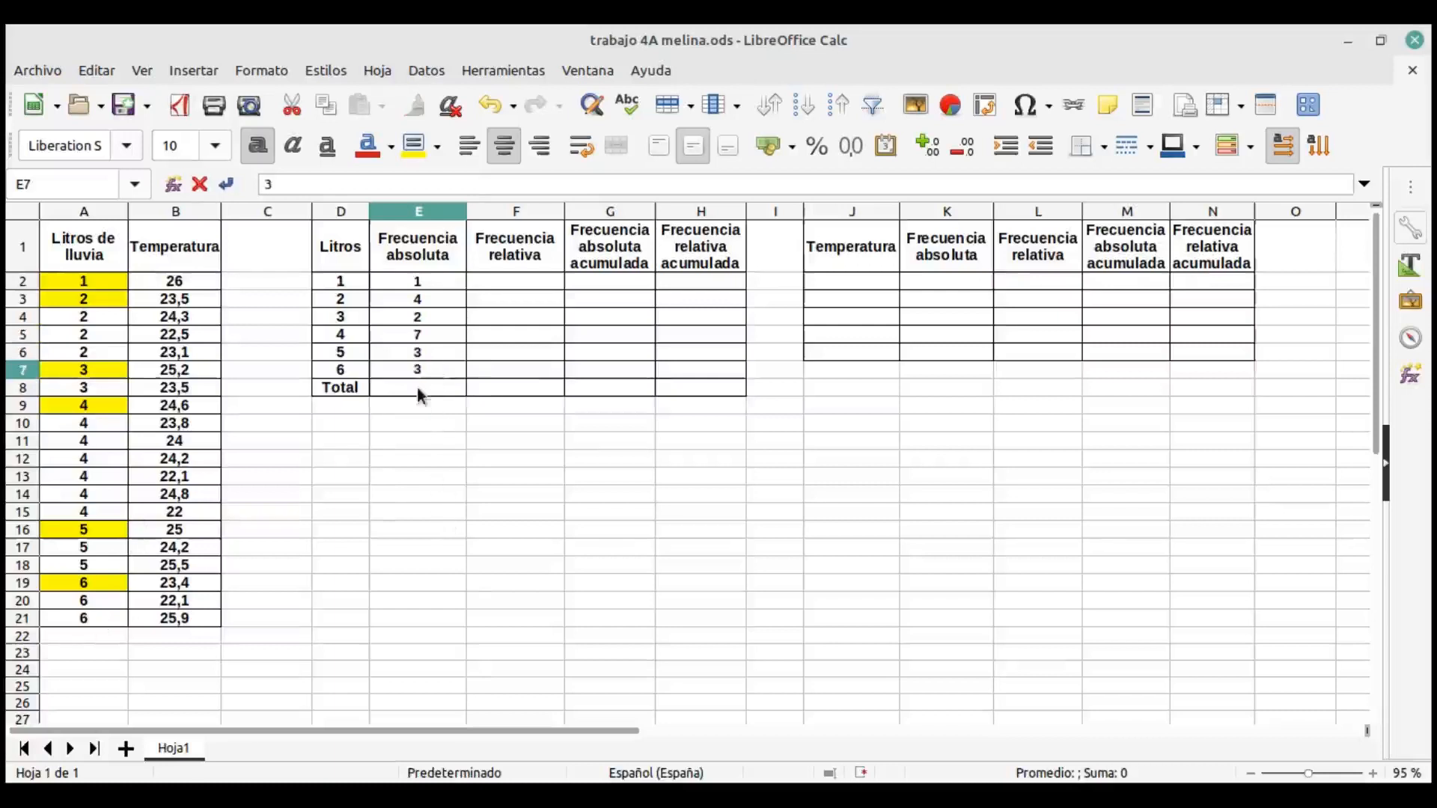
pyautogui.press('Return')
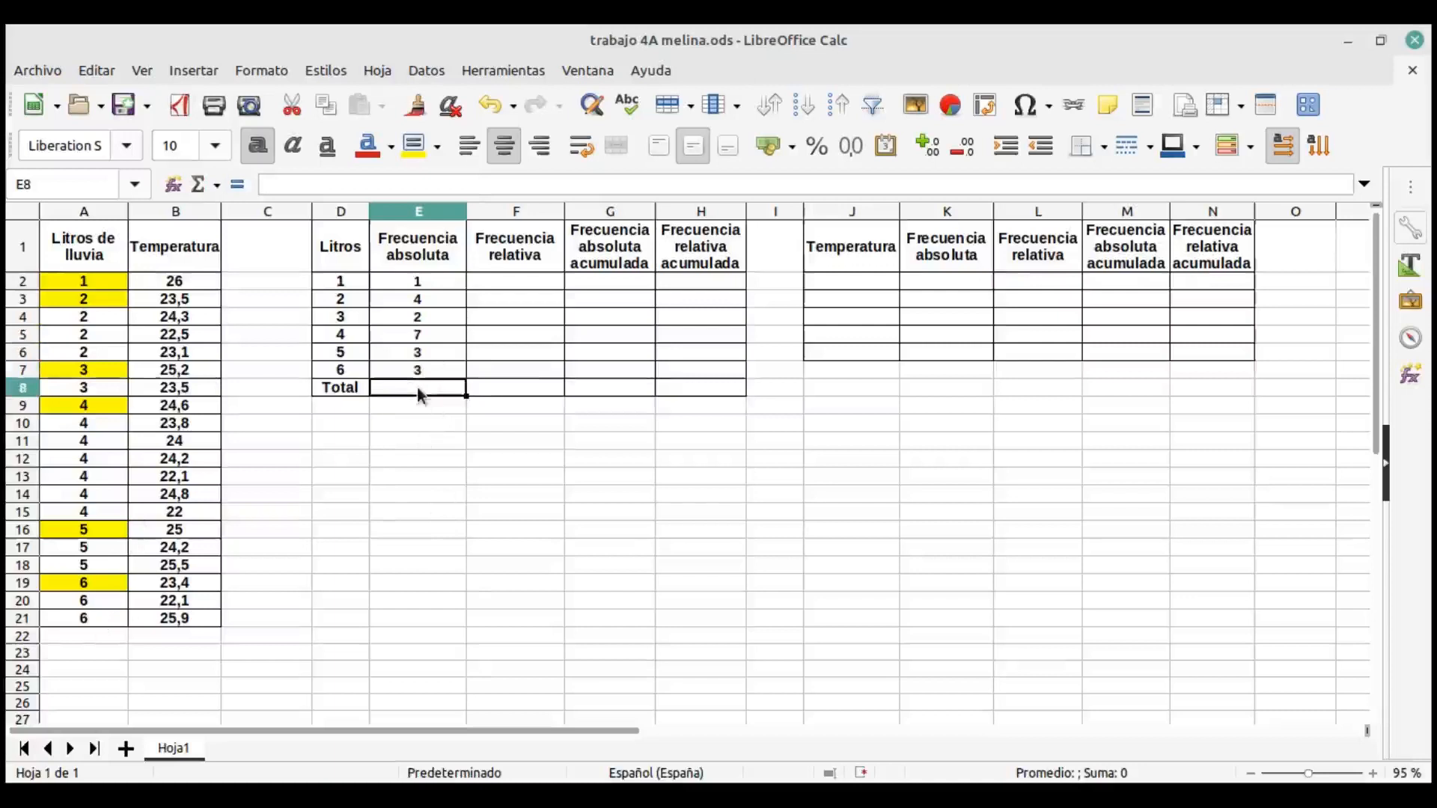
# Total the absolute frequencies in E8 with the formula =SUMA(E2:E7).
pyautogui.click(341, 185)
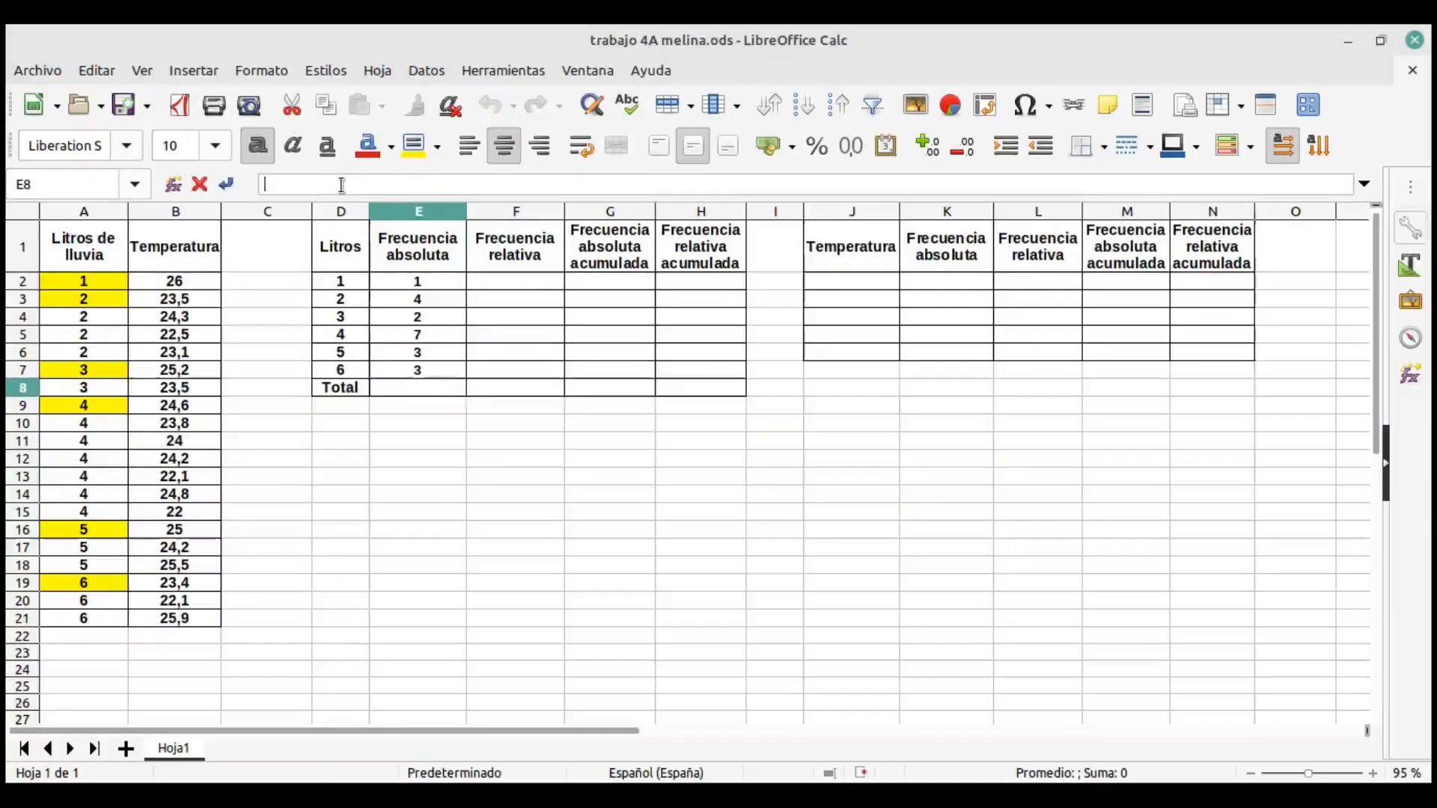
pyautogui.write('=')
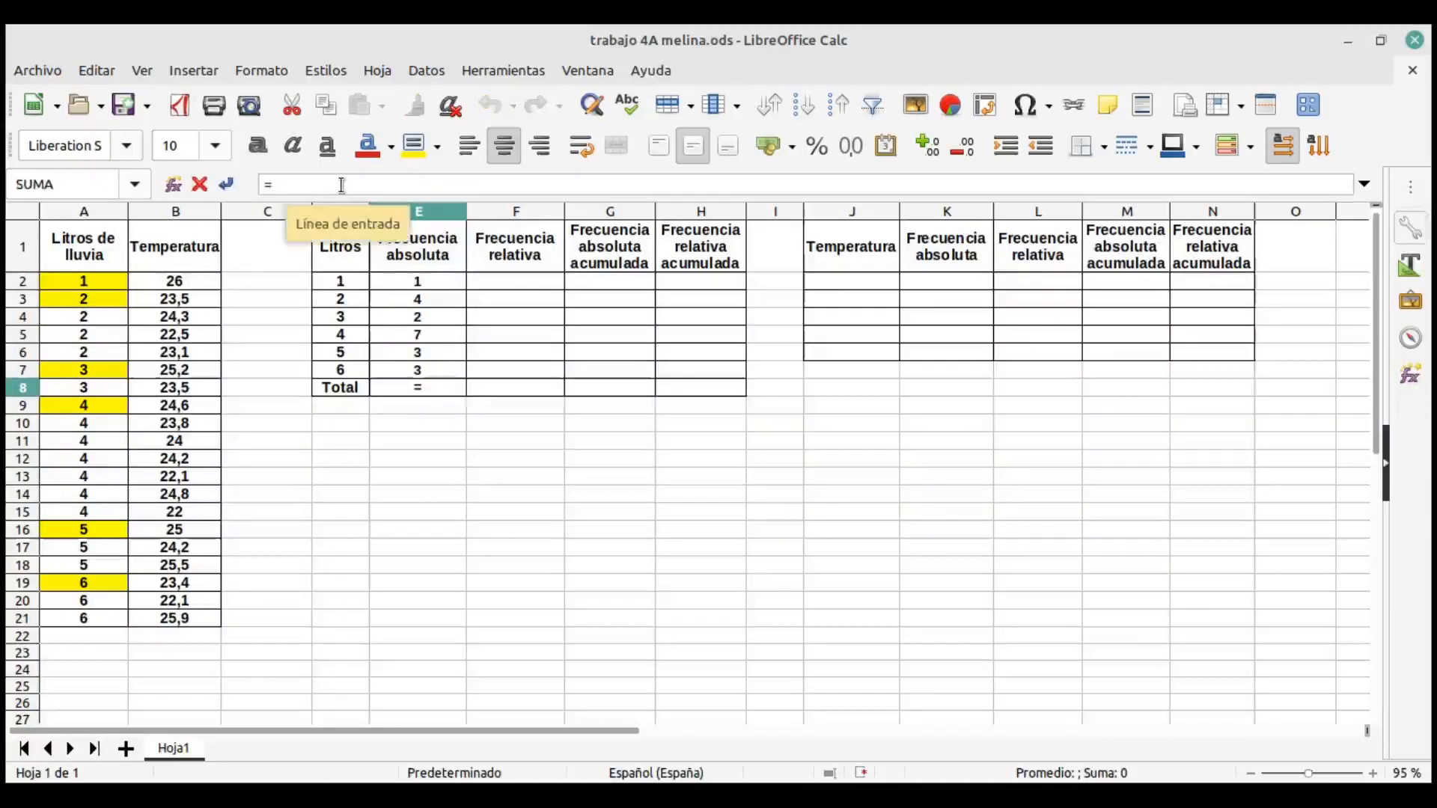
pyautogui.write('SUMA(')
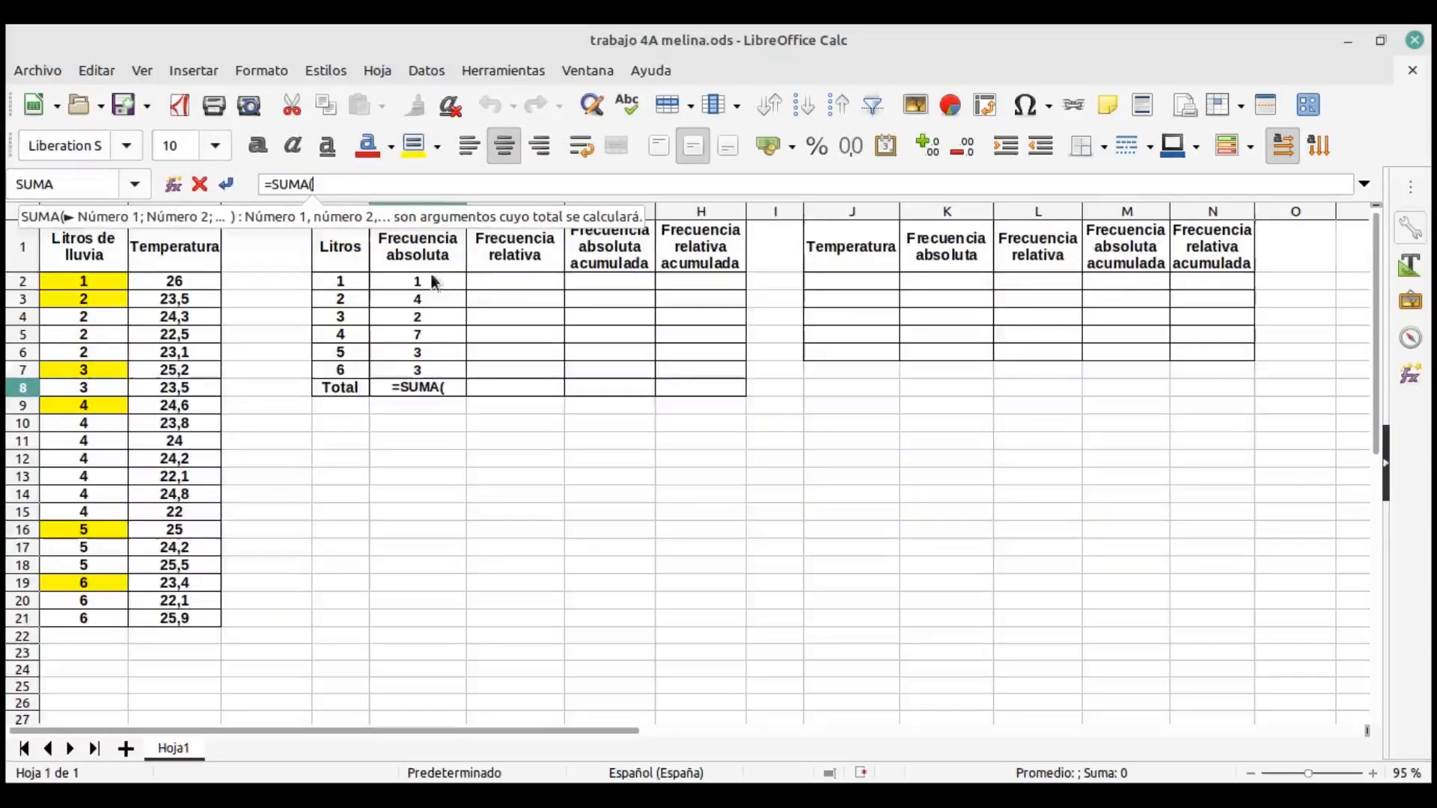
pyautogui.moveTo(440, 291); pyautogui.dragTo(438, 369)
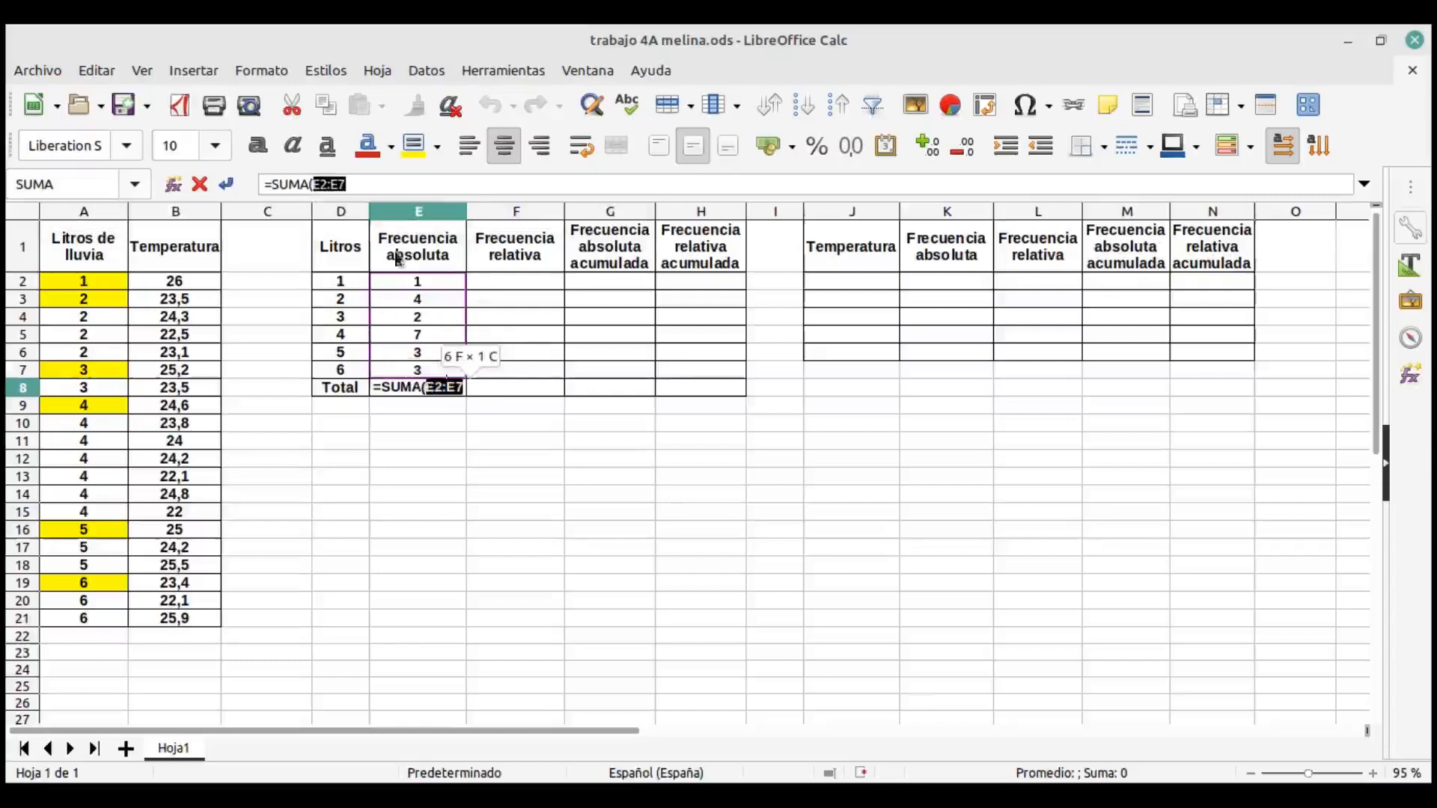
pyautogui.write(')')
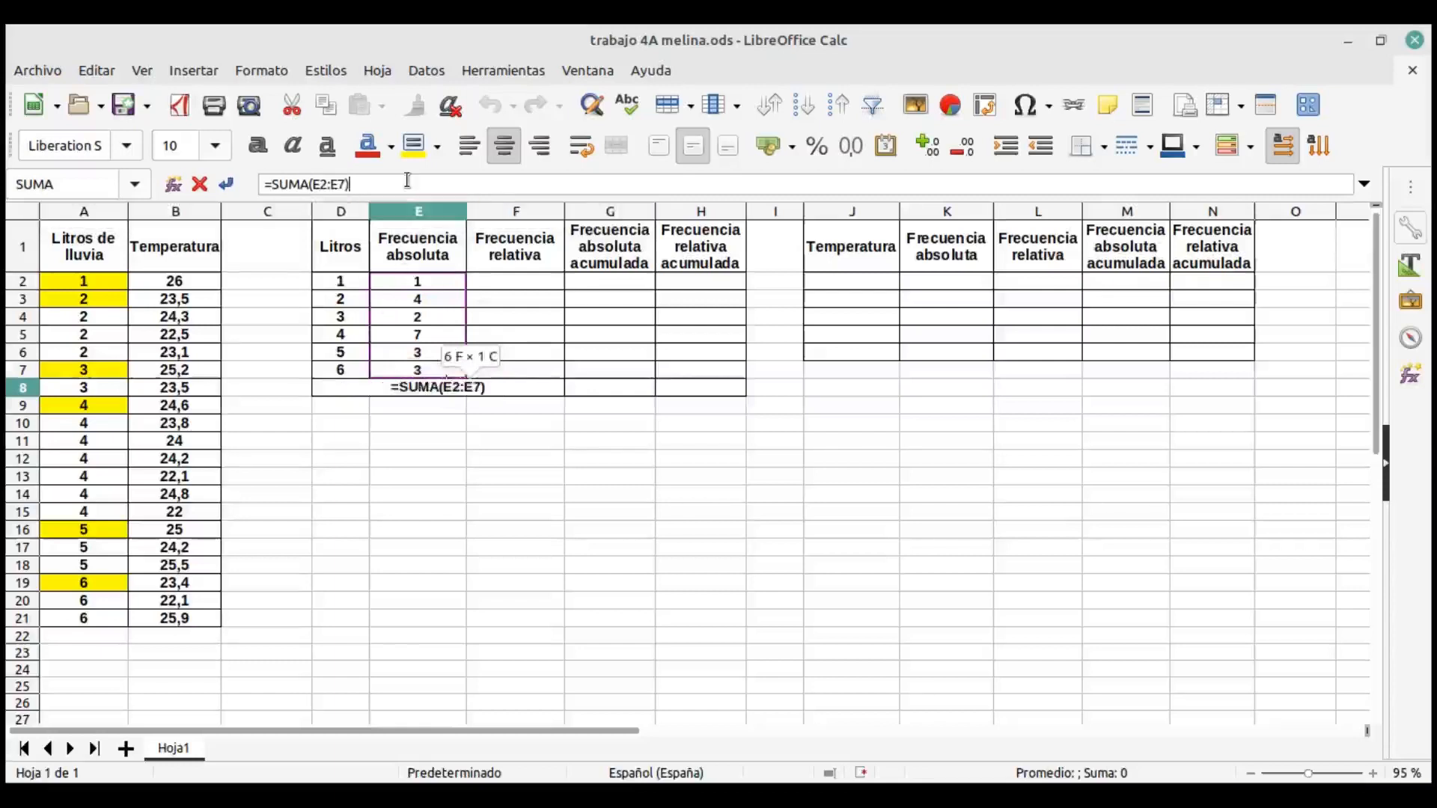
pyautogui.press('Return')
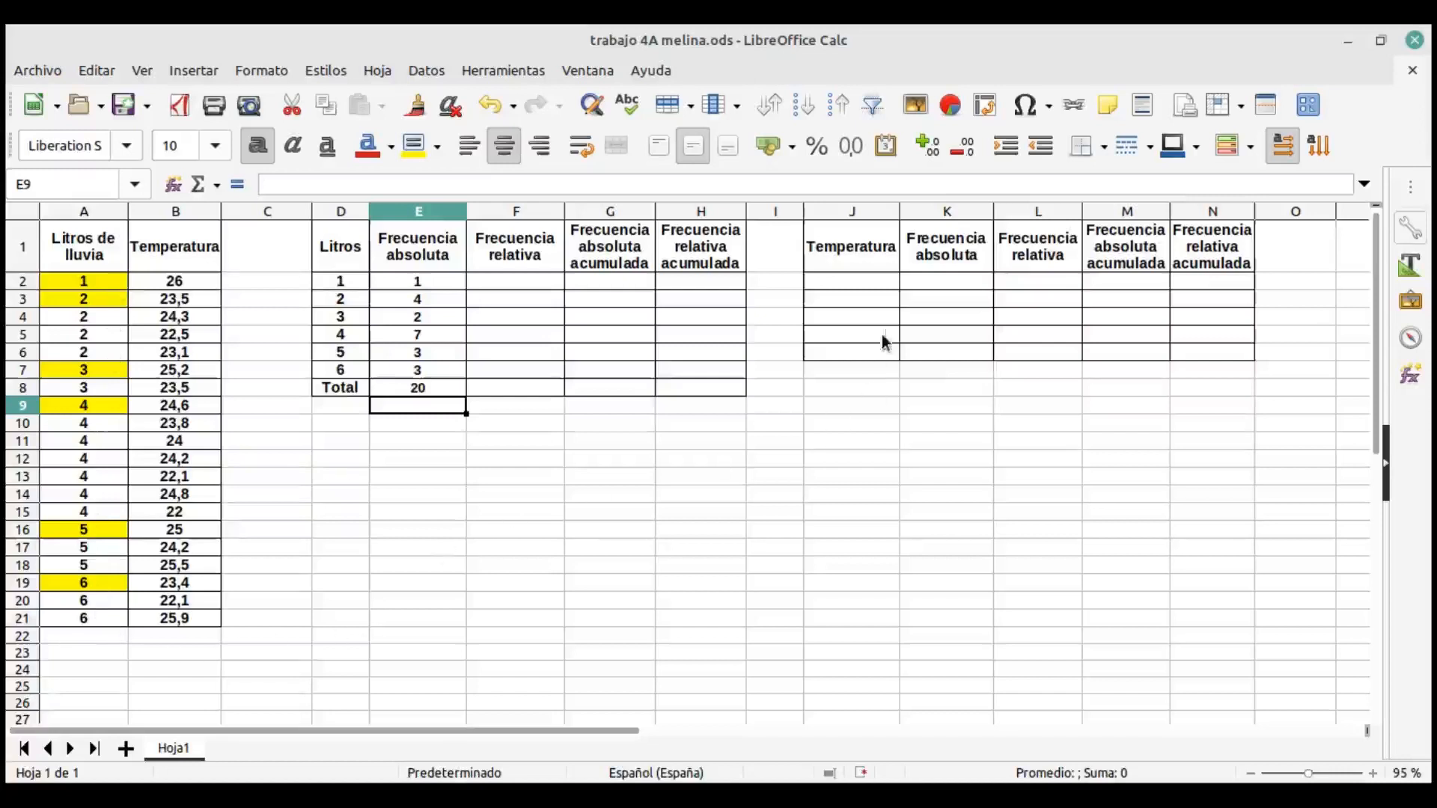
# Highlight in yellow the highest temperature in B21 and the lowest temperature in B2.
pyautogui.hotkey('ctrl', 'z')
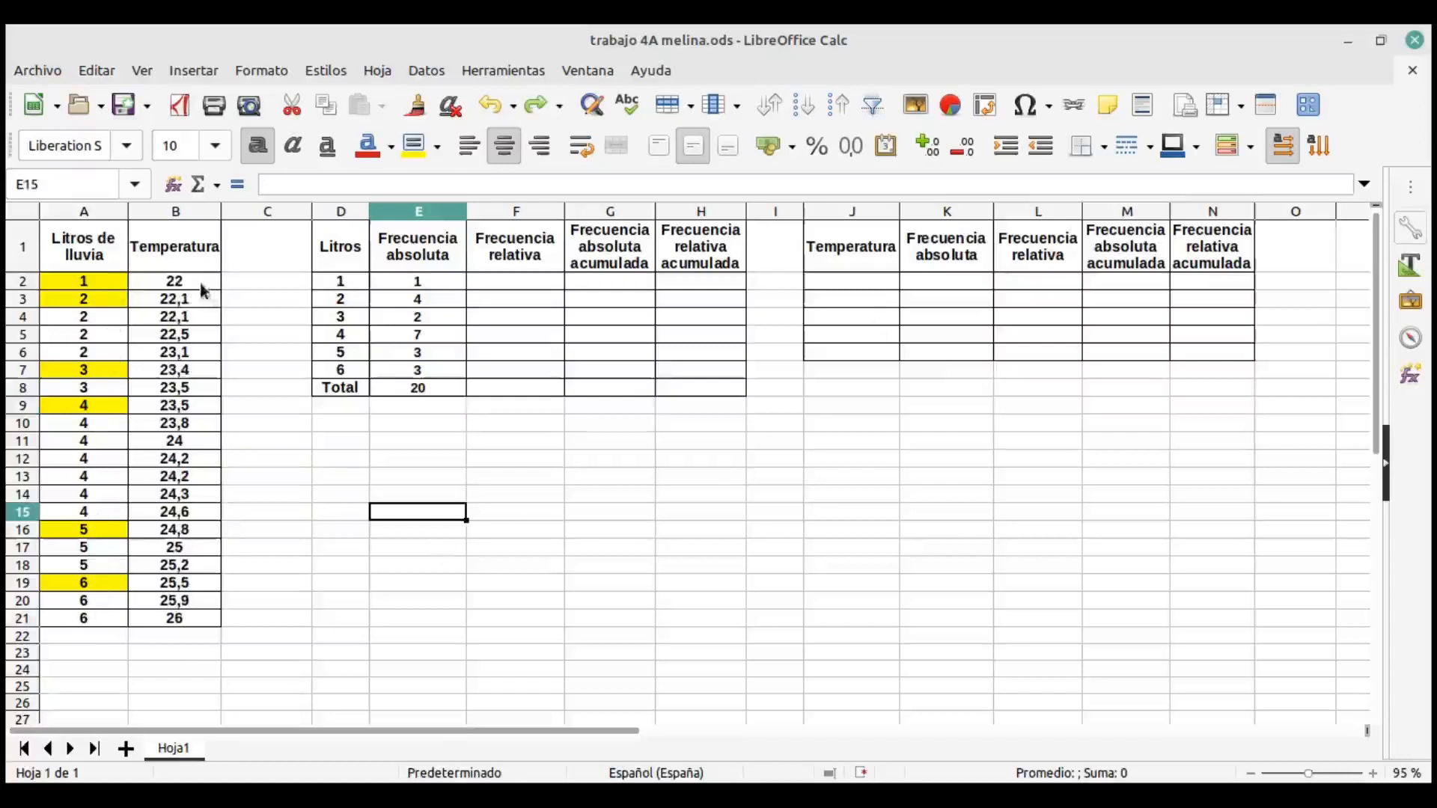
pyautogui.click(199, 620)
pyautogui.click(414, 146)
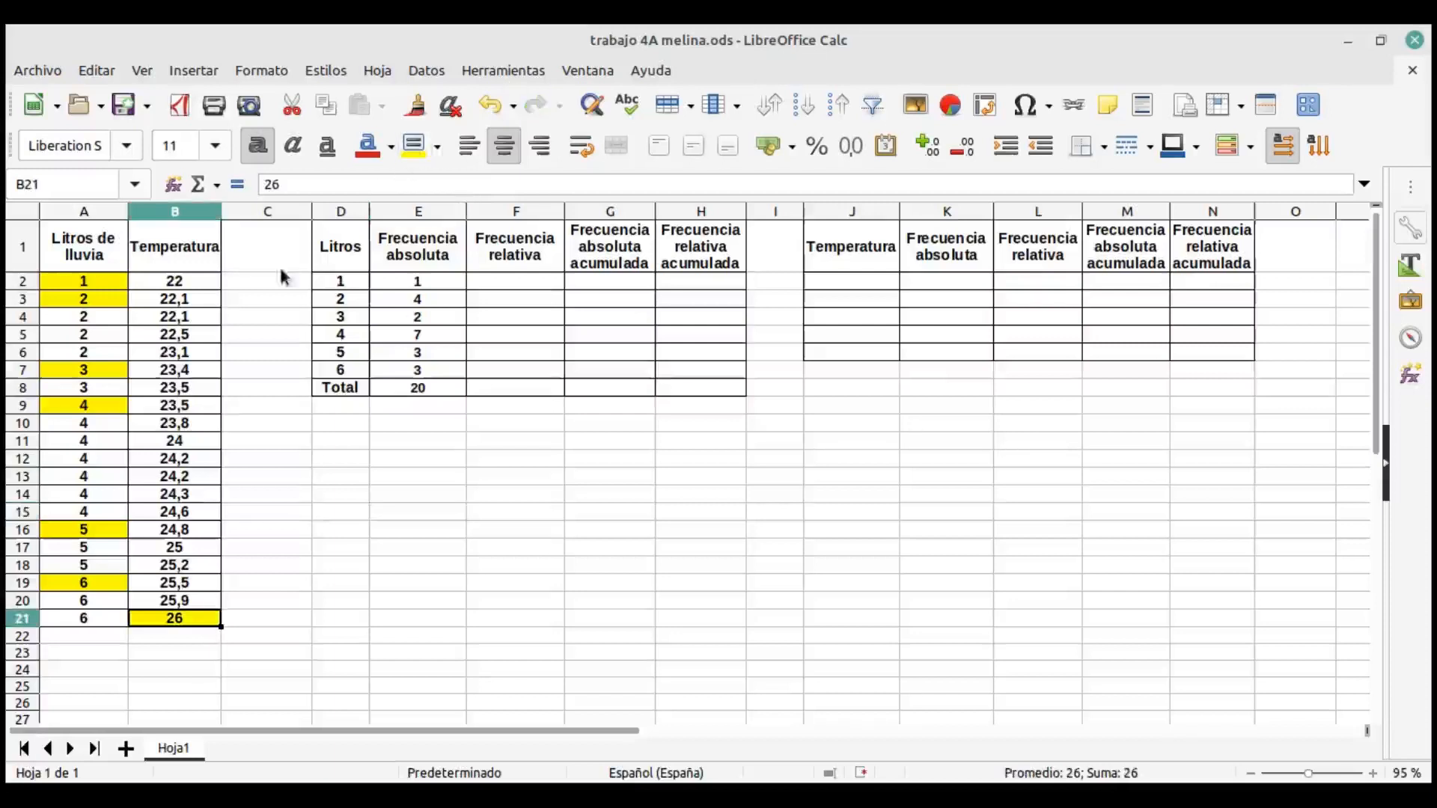
pyautogui.click(215, 284)
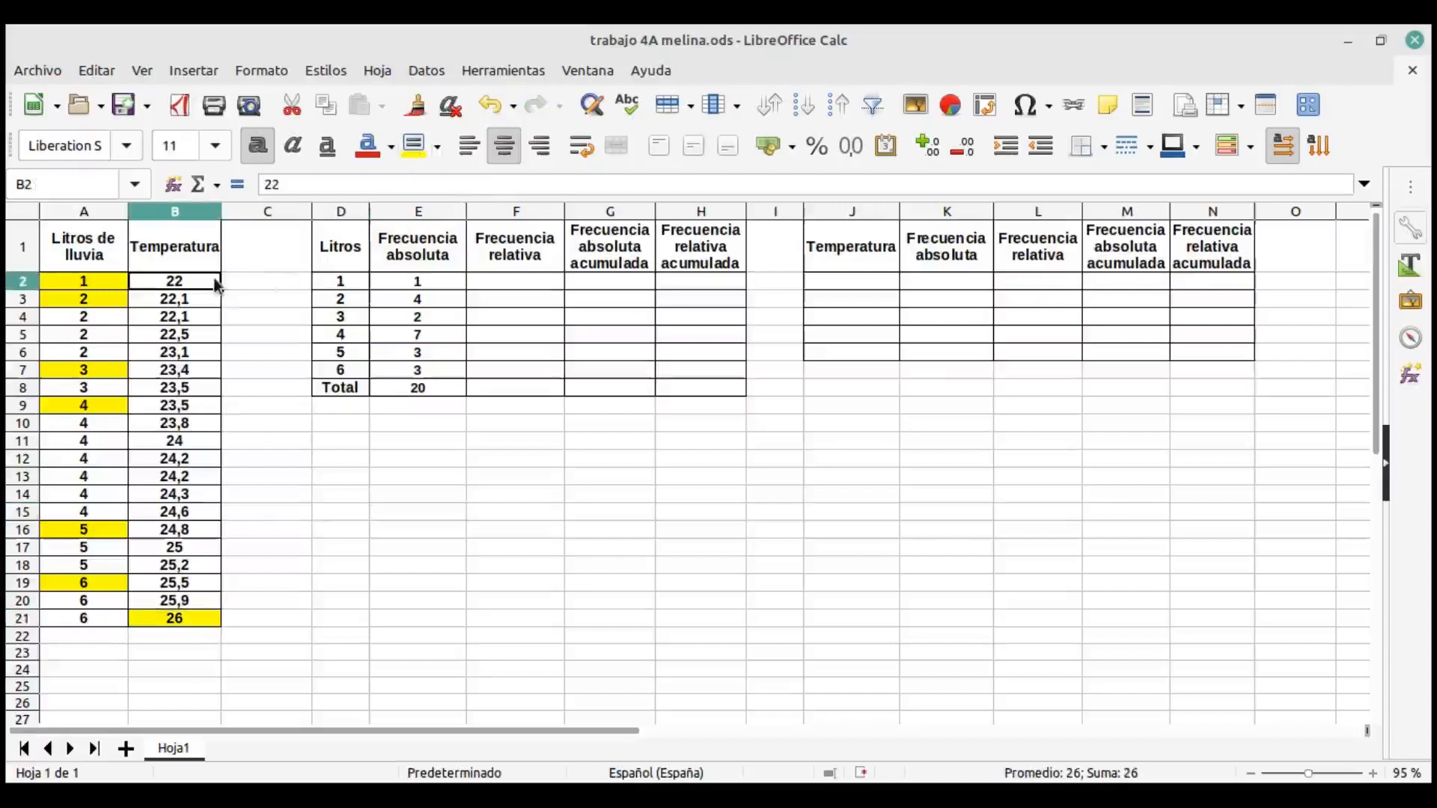
pyautogui.click(425, 154)
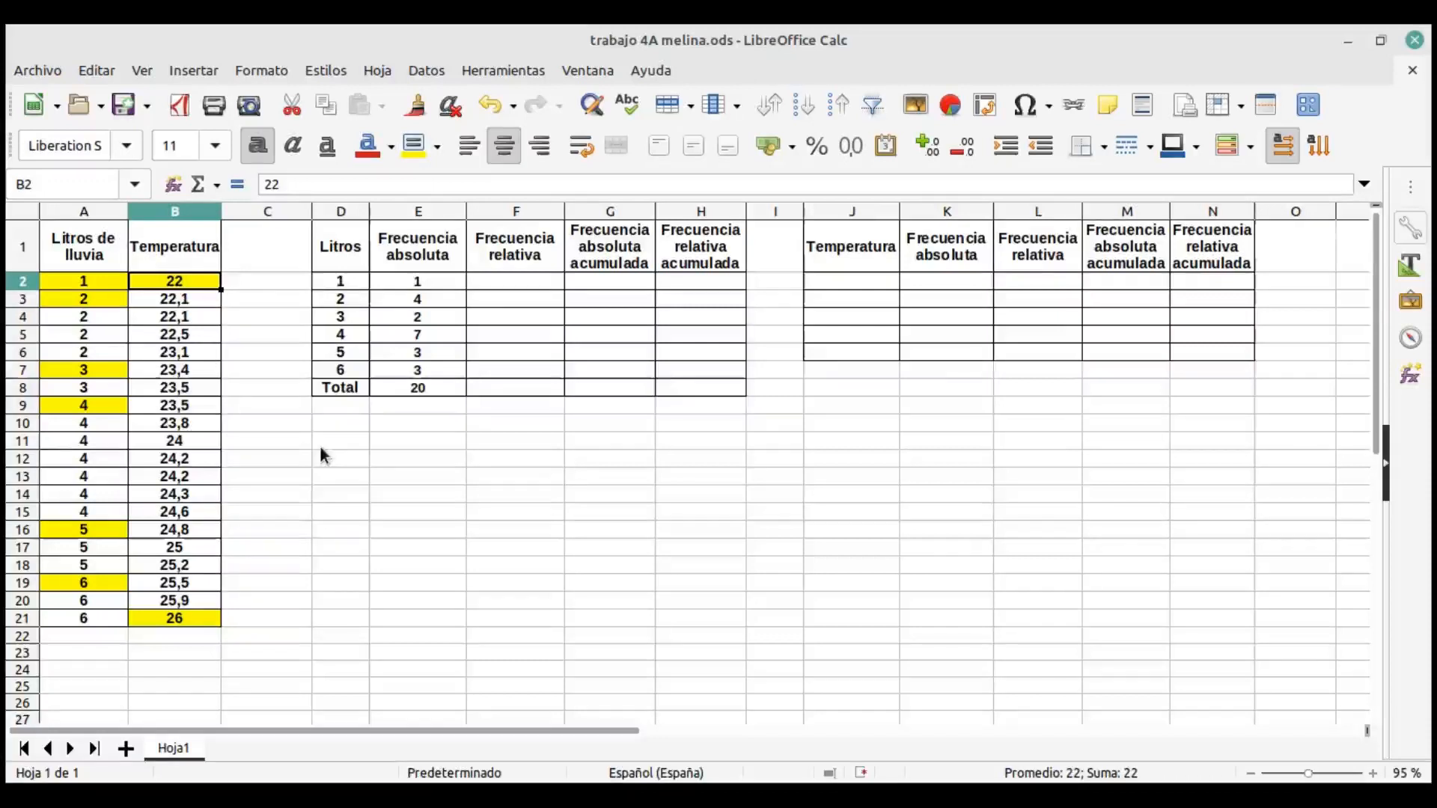
# Enter the first temperature interval [22,23) in J2 of the Temperatura table.
pyautogui.click(833, 278)
pyautogui.write('[22')
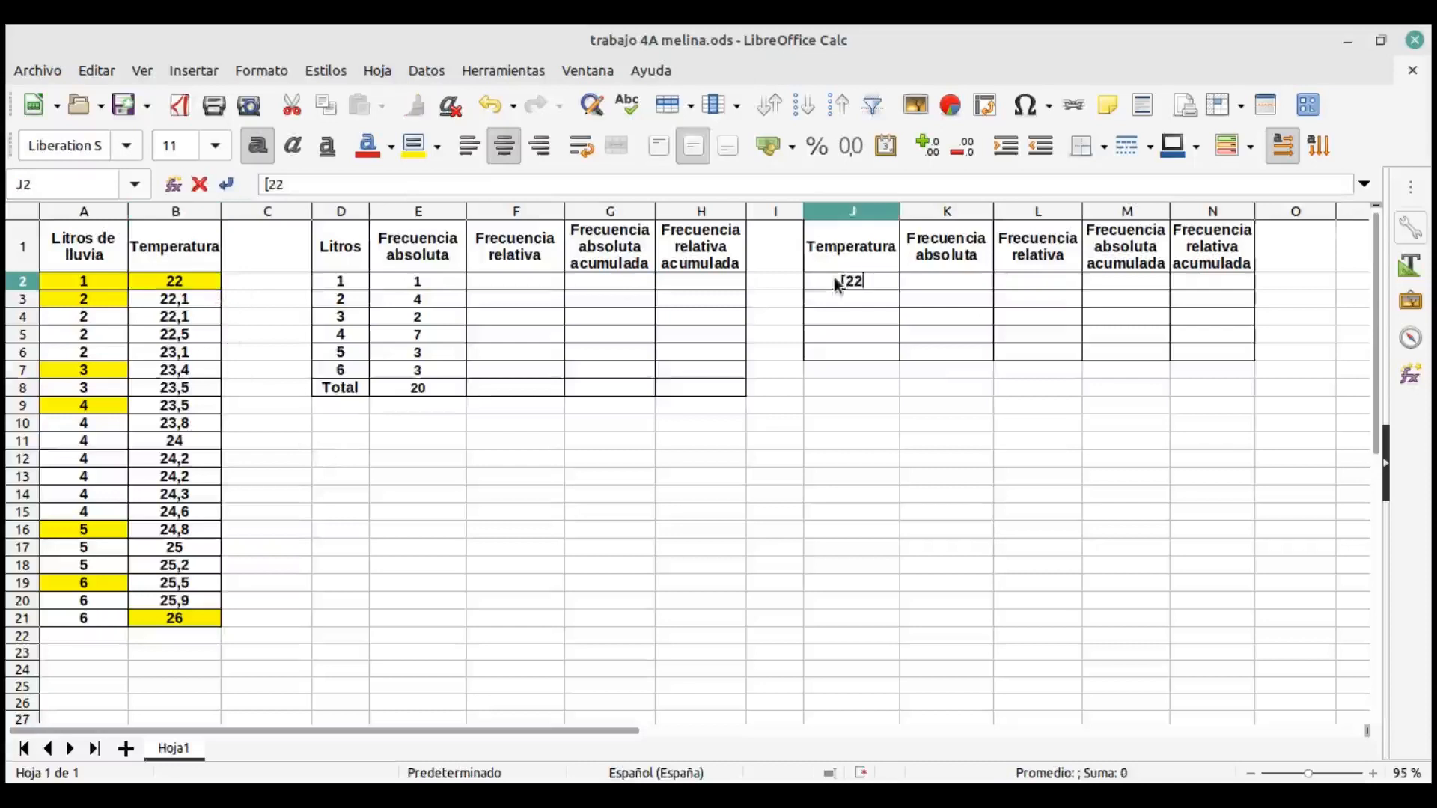
pyautogui.write(',23)')
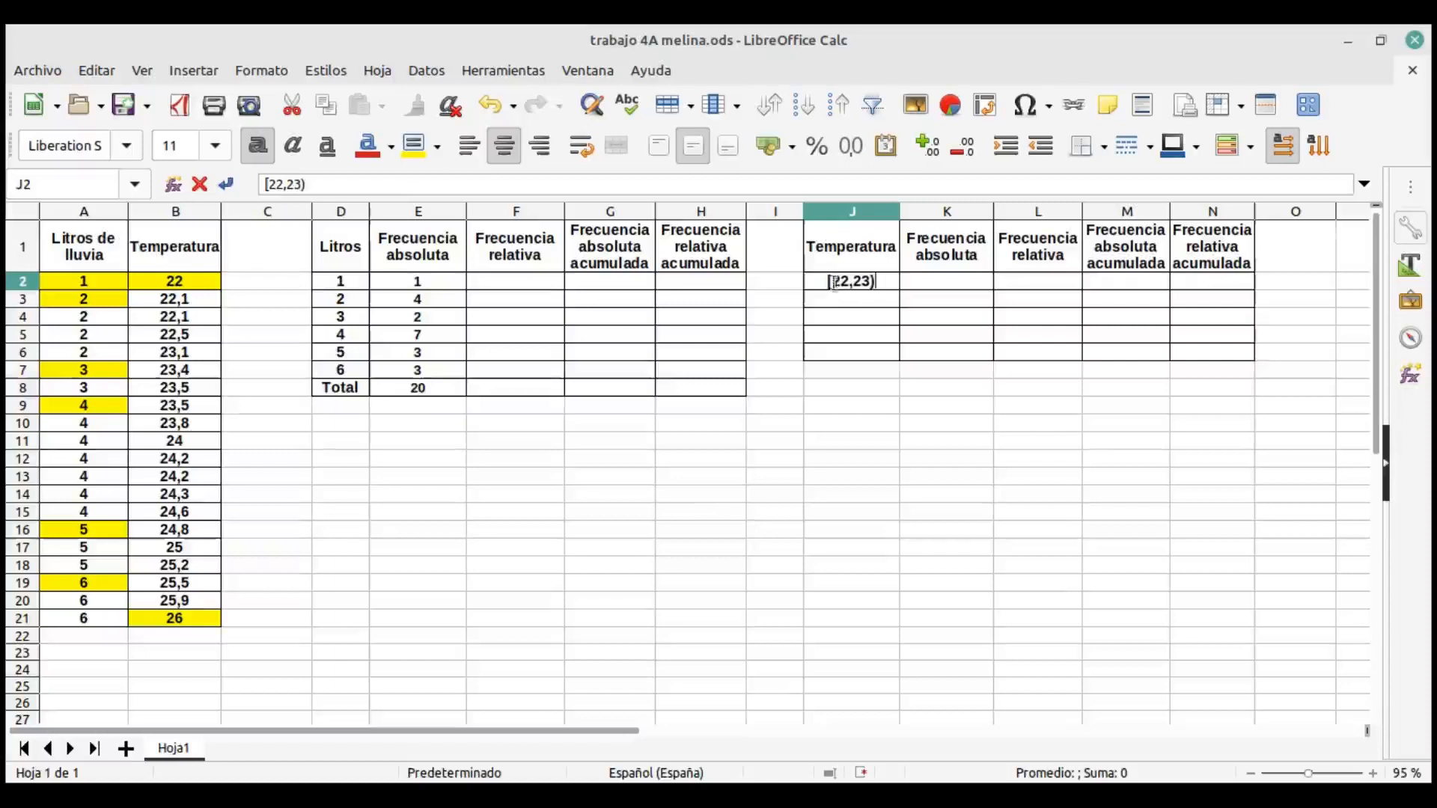
pyautogui.click(846, 305)
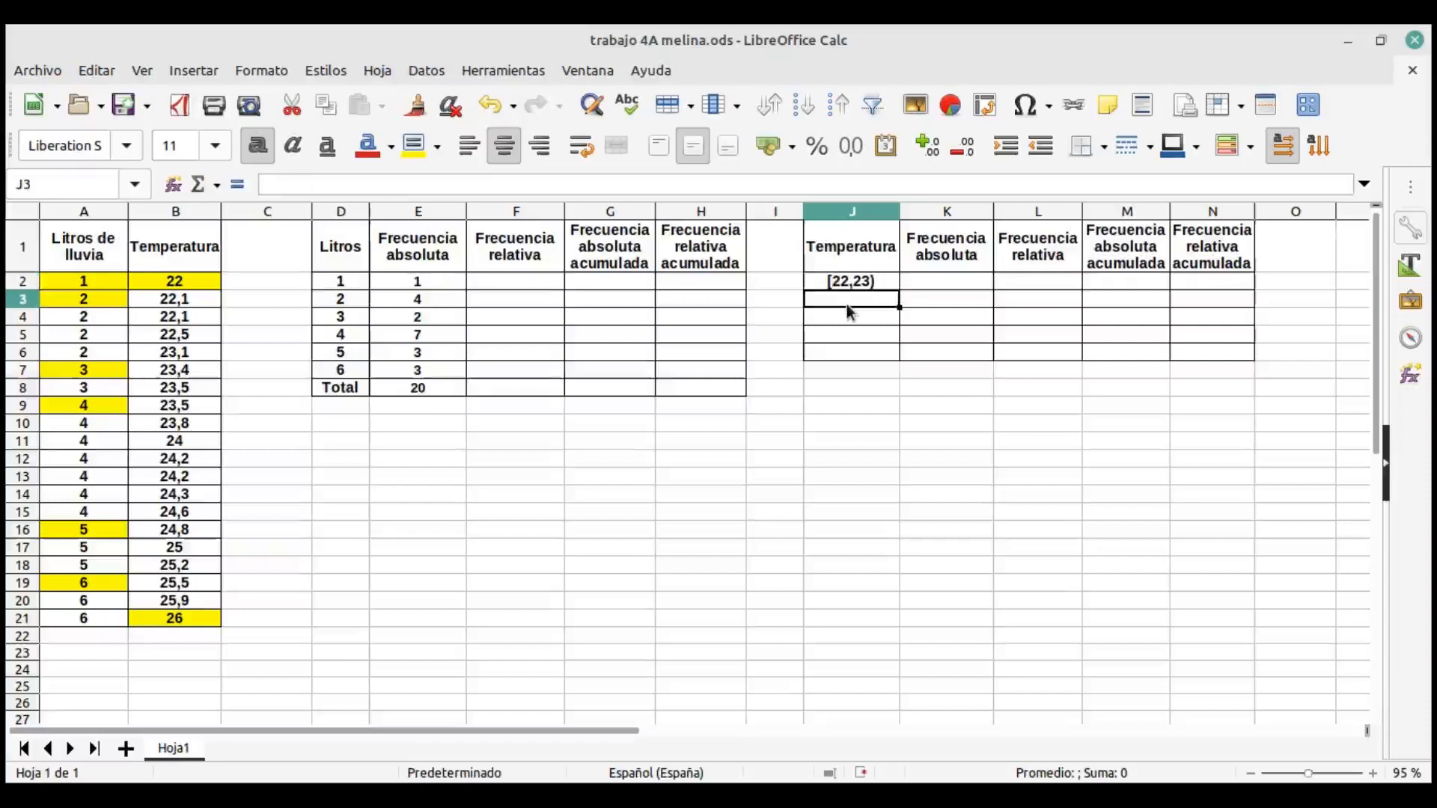
# Enter the temperature intervals [23,24) in J3 and [24,25) in J4.
pyautogui.write('[23,24)')
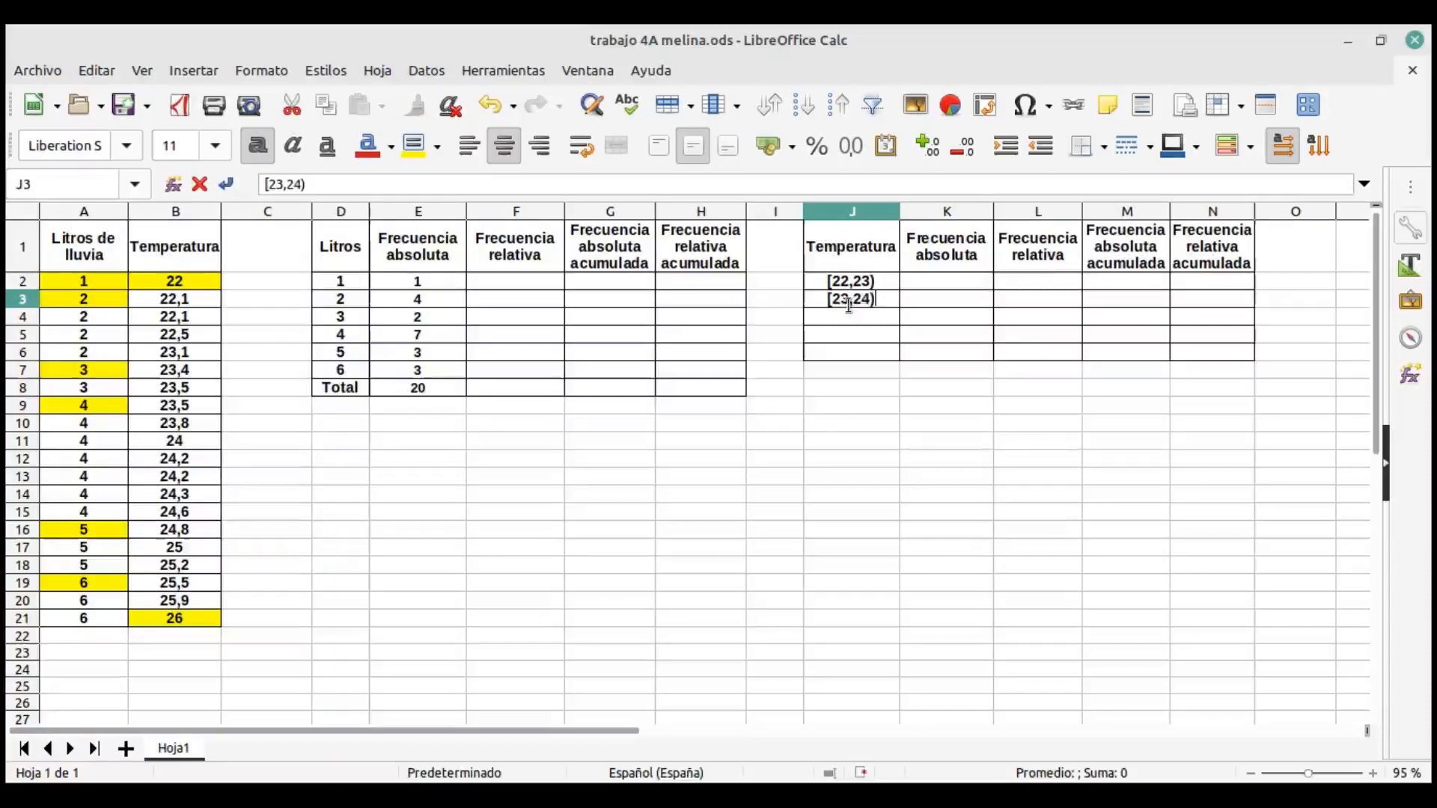
pyautogui.click(854, 314)
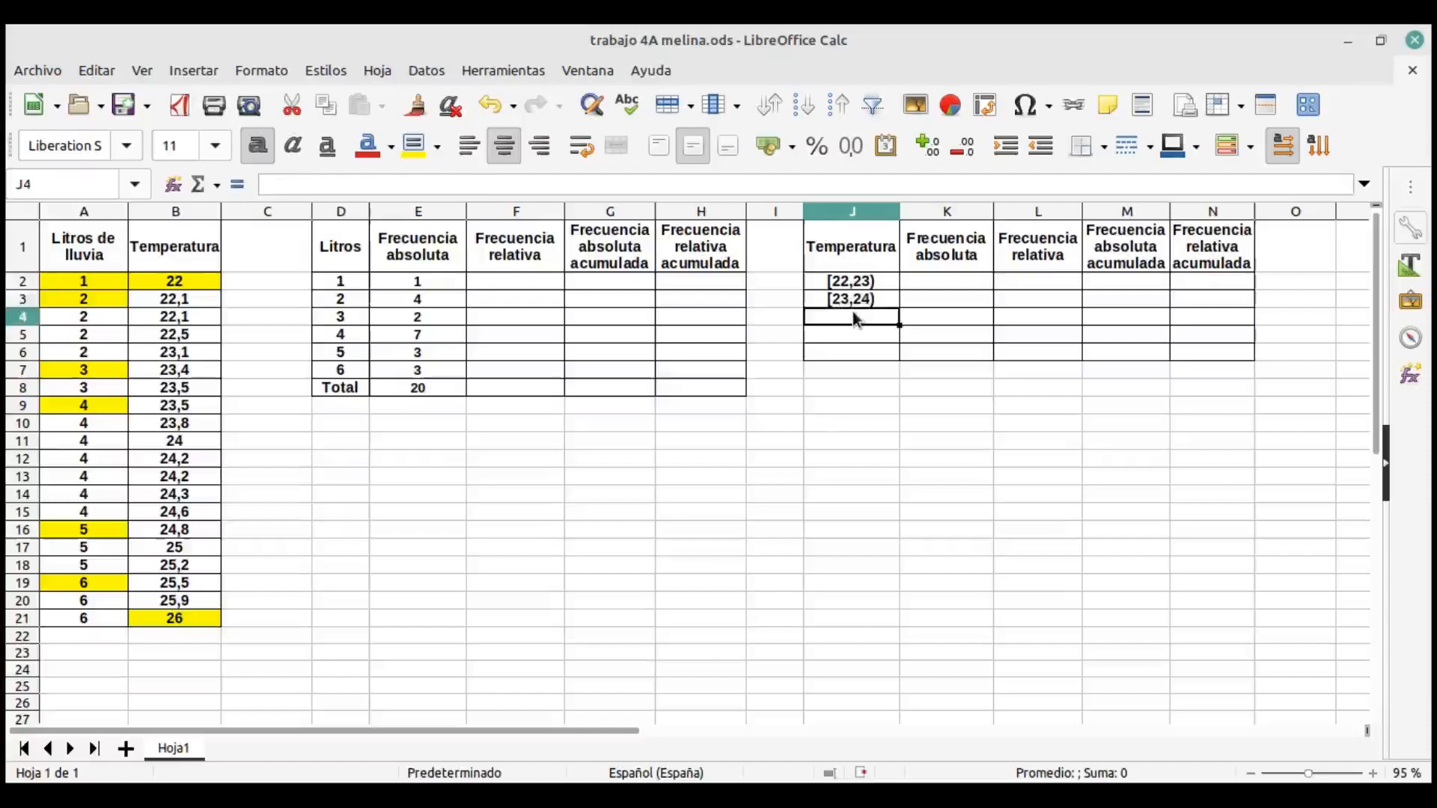
pyautogui.write('[')
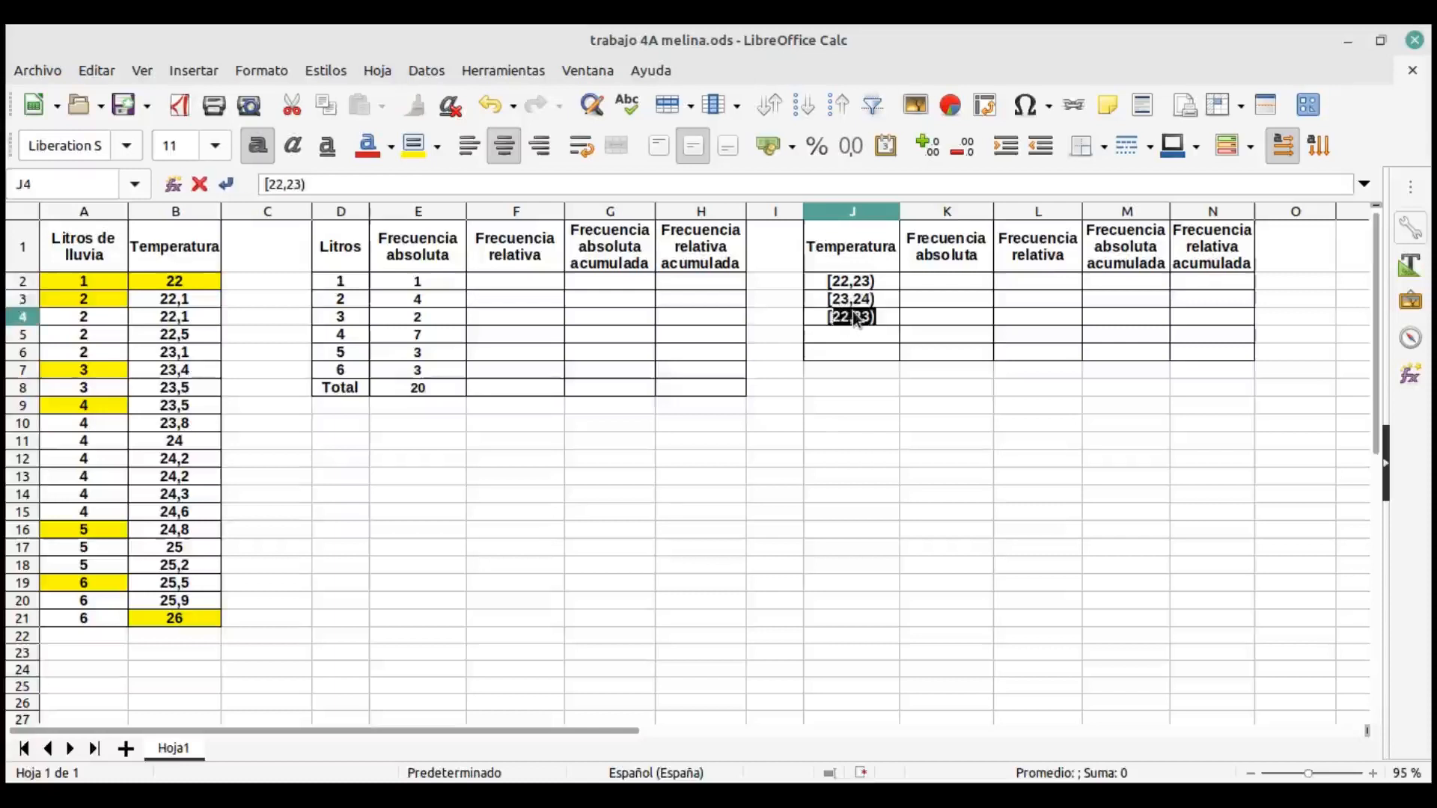
pyautogui.write('24,26')
pyautogui.press('BackSpace')
pyautogui.write('5)')
pyautogui.press('Return')
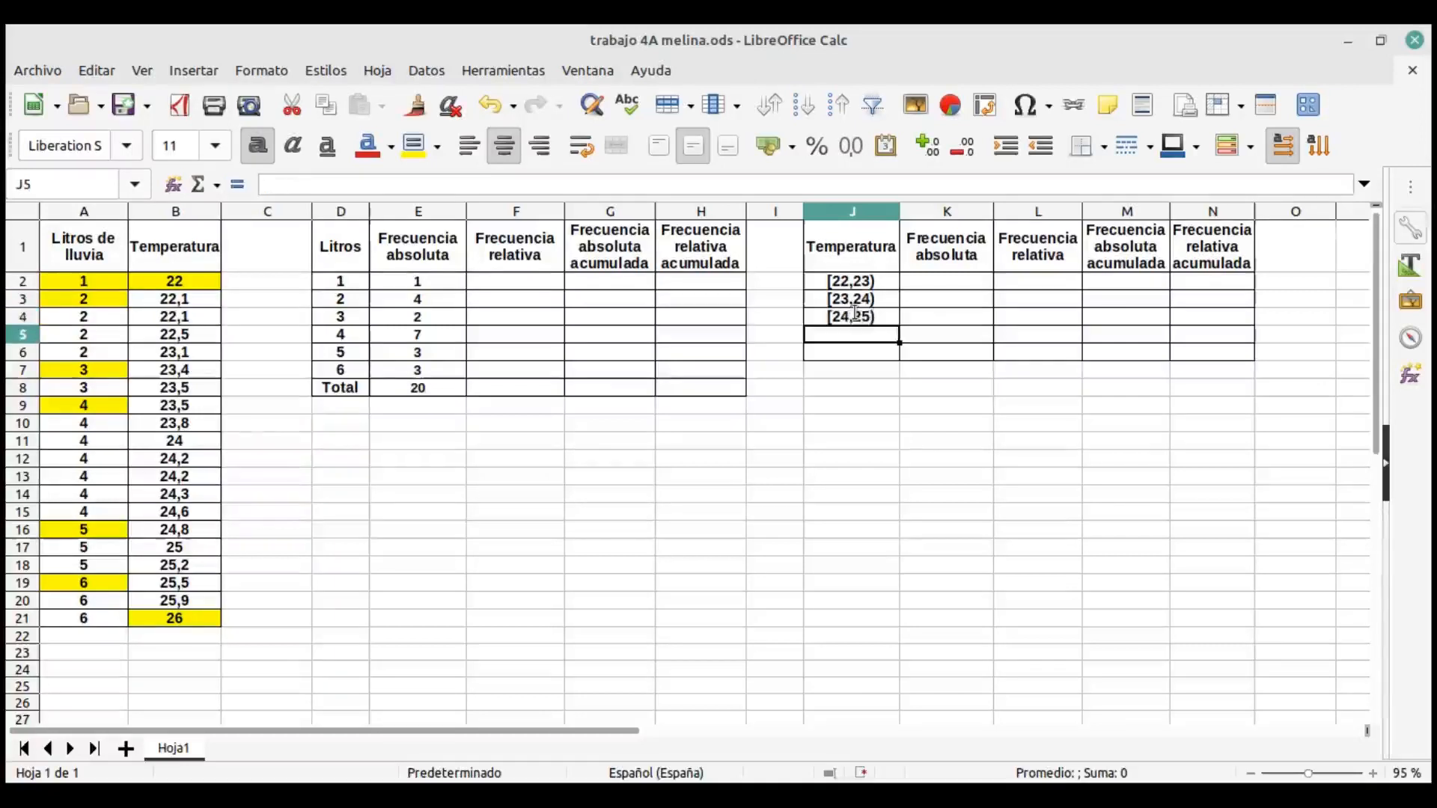
# Enter the last temperature interval [25,26] in J5 and the row label Total in J6.
pyautogui.write('[25,')
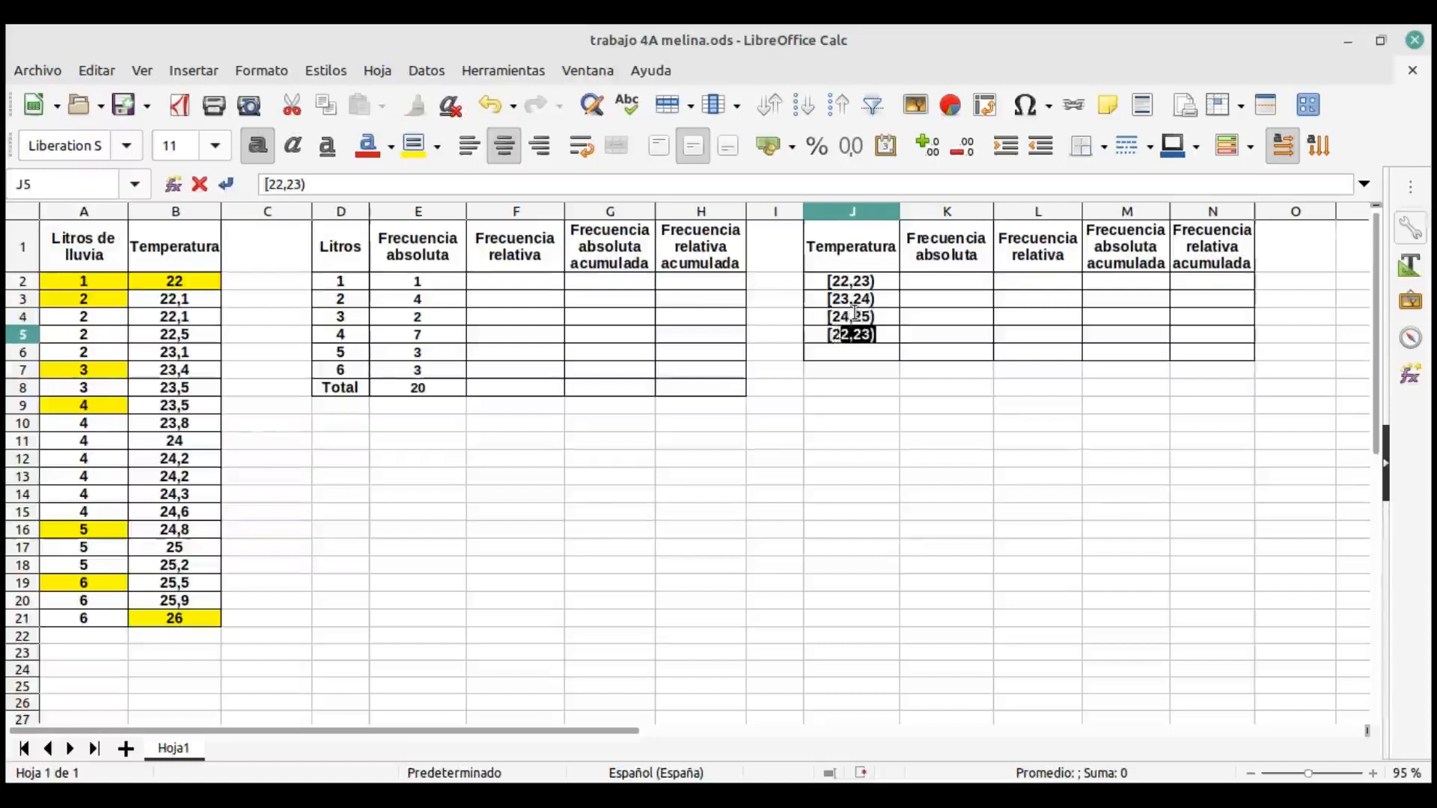
pyautogui.write('2')
pyautogui.write(']')
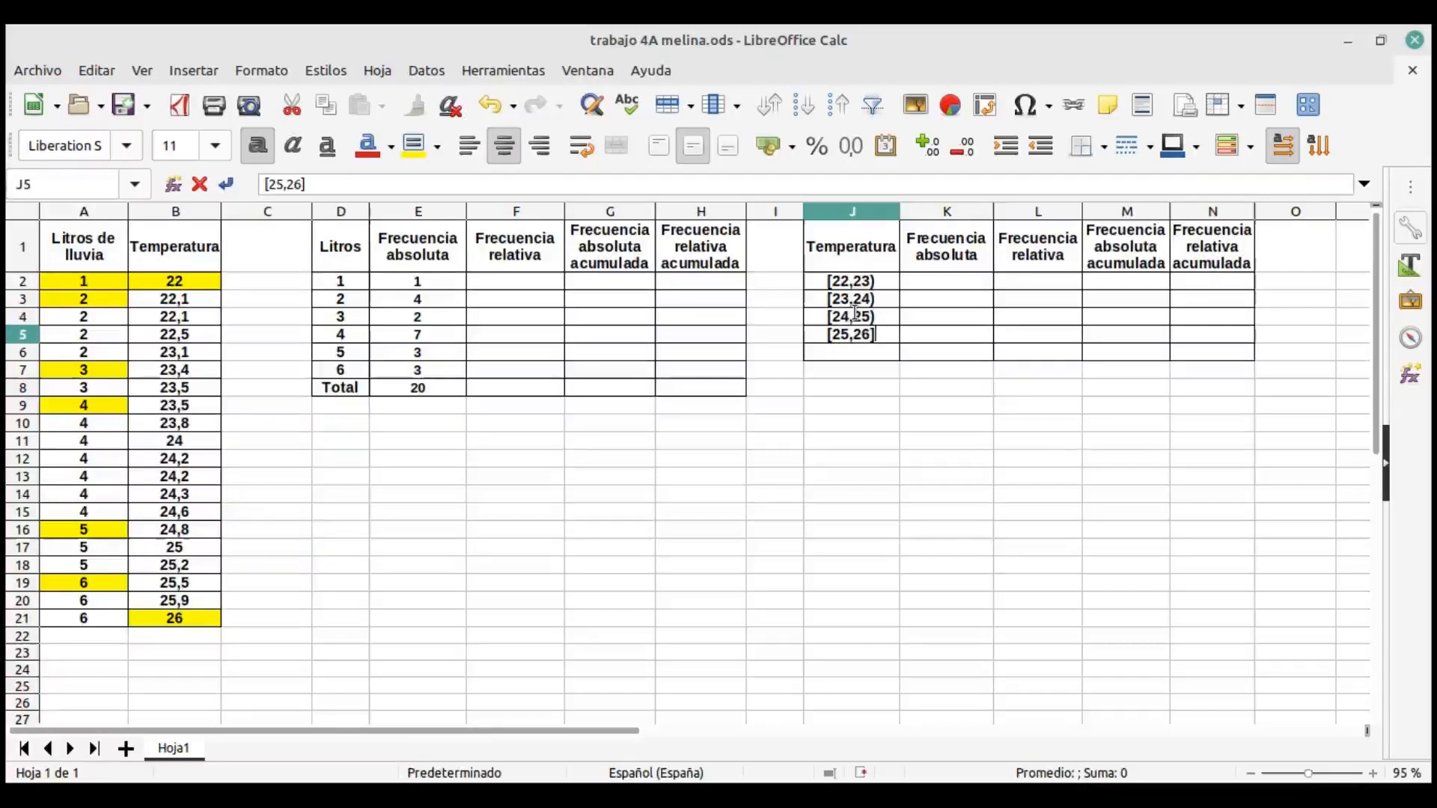
pyautogui.click(835, 355)
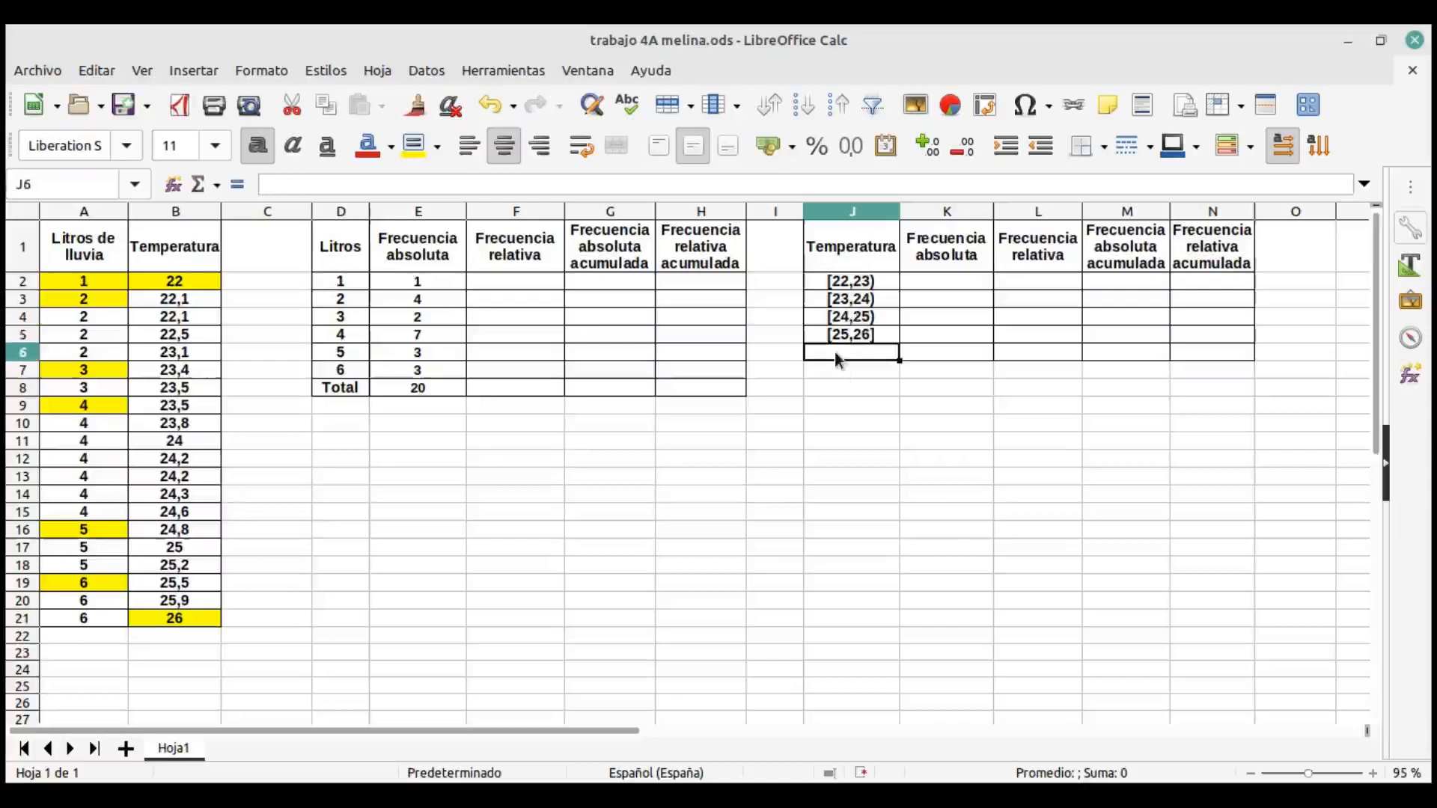
pyautogui.write('Total')
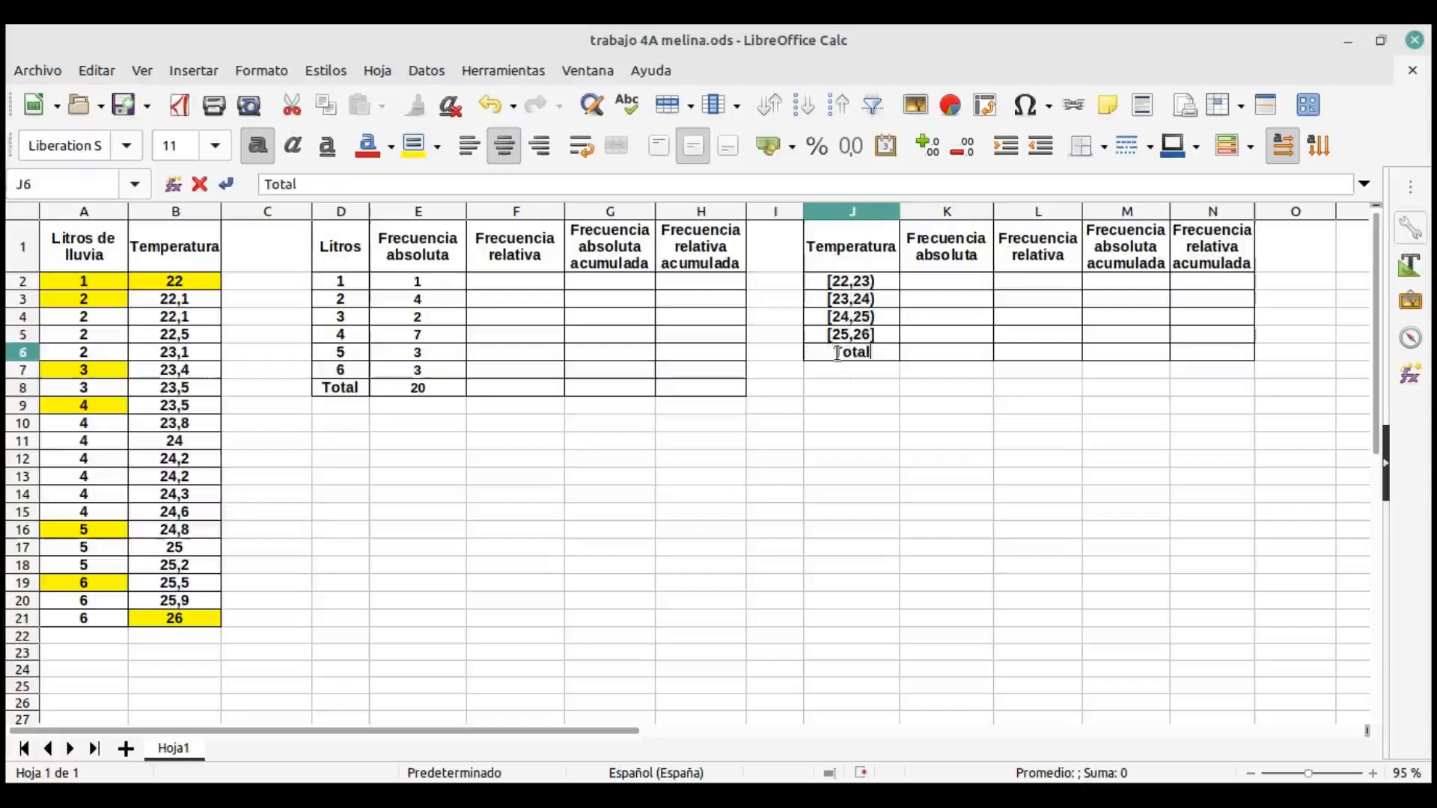
pyautogui.press('Tab')
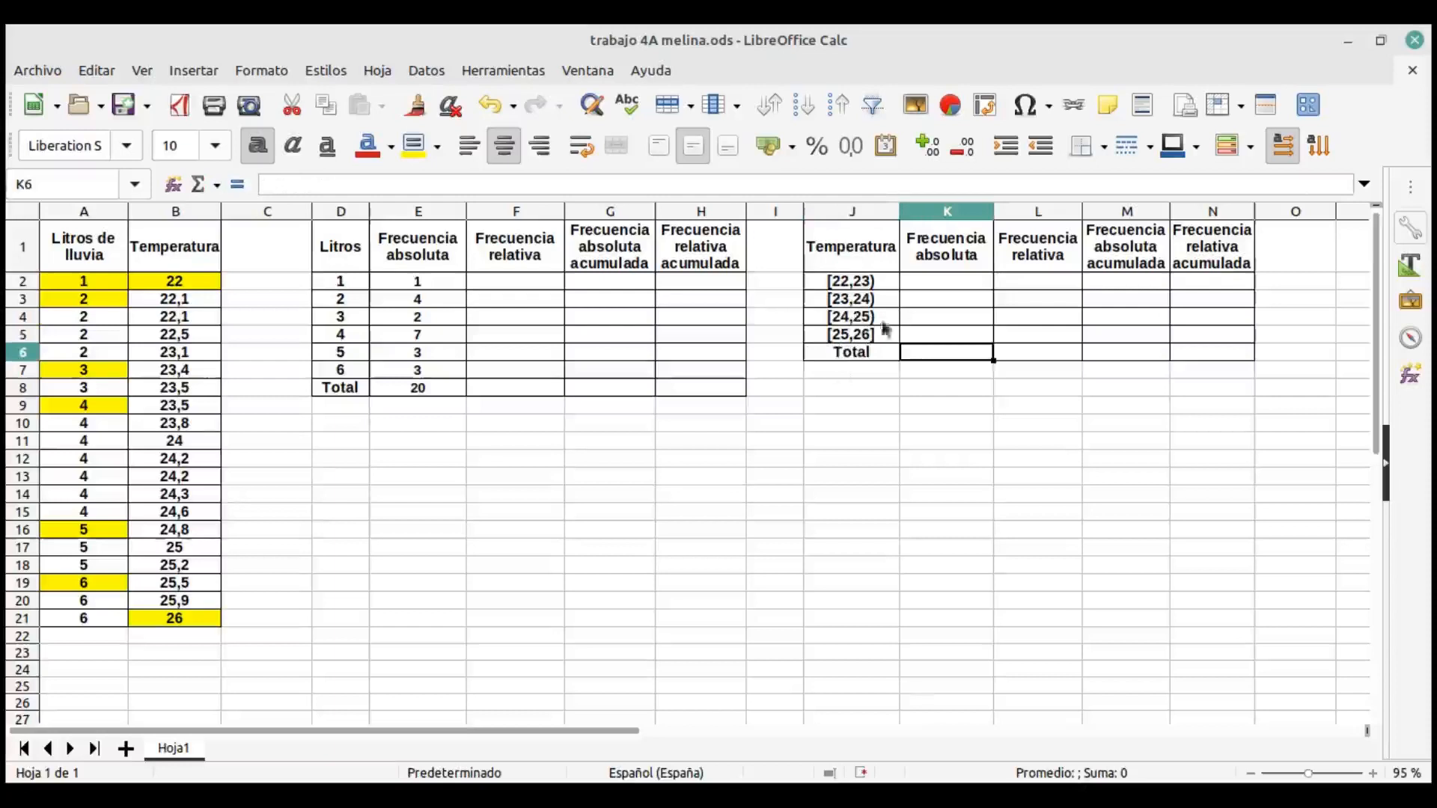
# Count the temperatures in the intervals [22,23) and [23,24) and enter the absolute frequencies 4 and 5 in K2:K3.
pyautogui.click(913, 280)
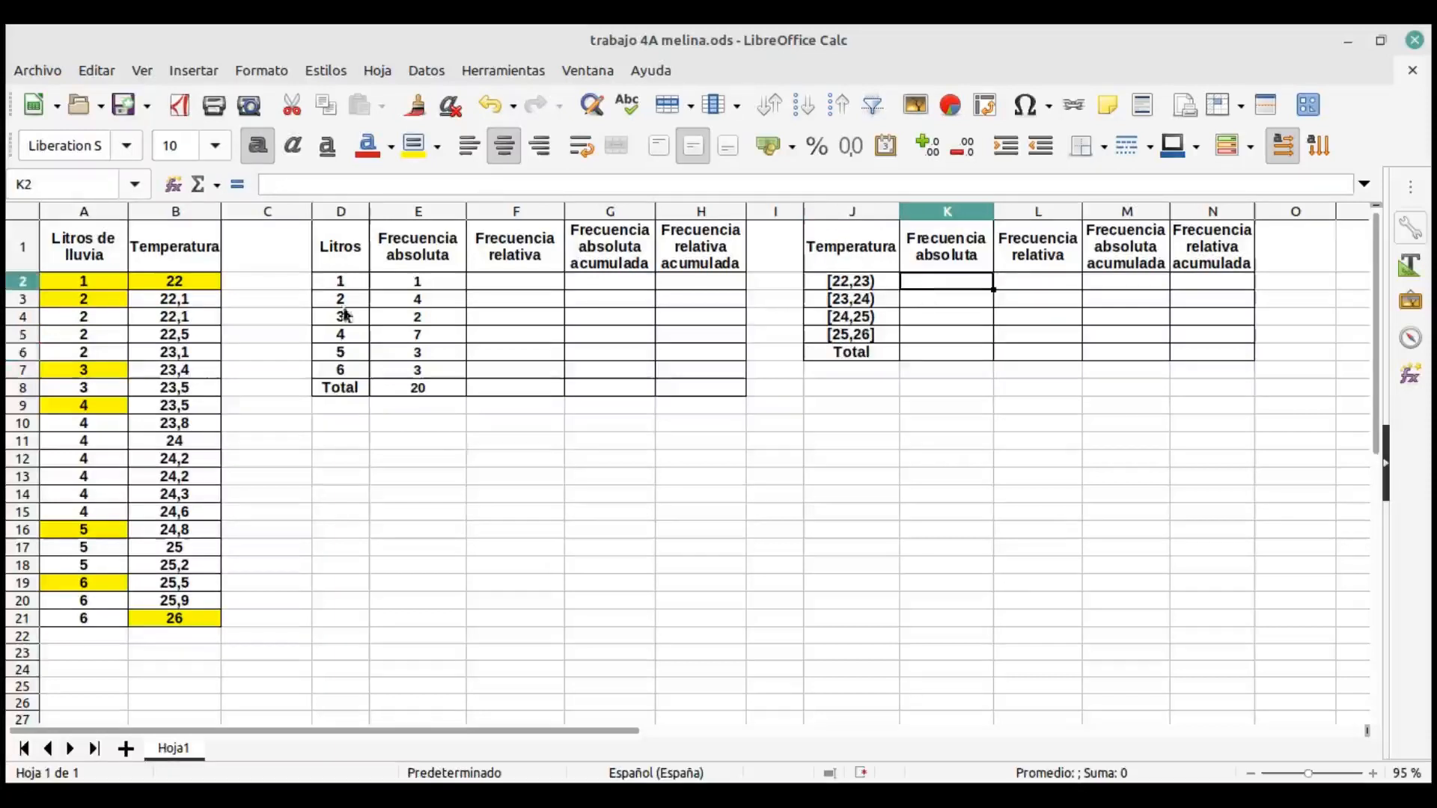
pyautogui.moveTo(201, 284); pyautogui.dragTo(196, 337)
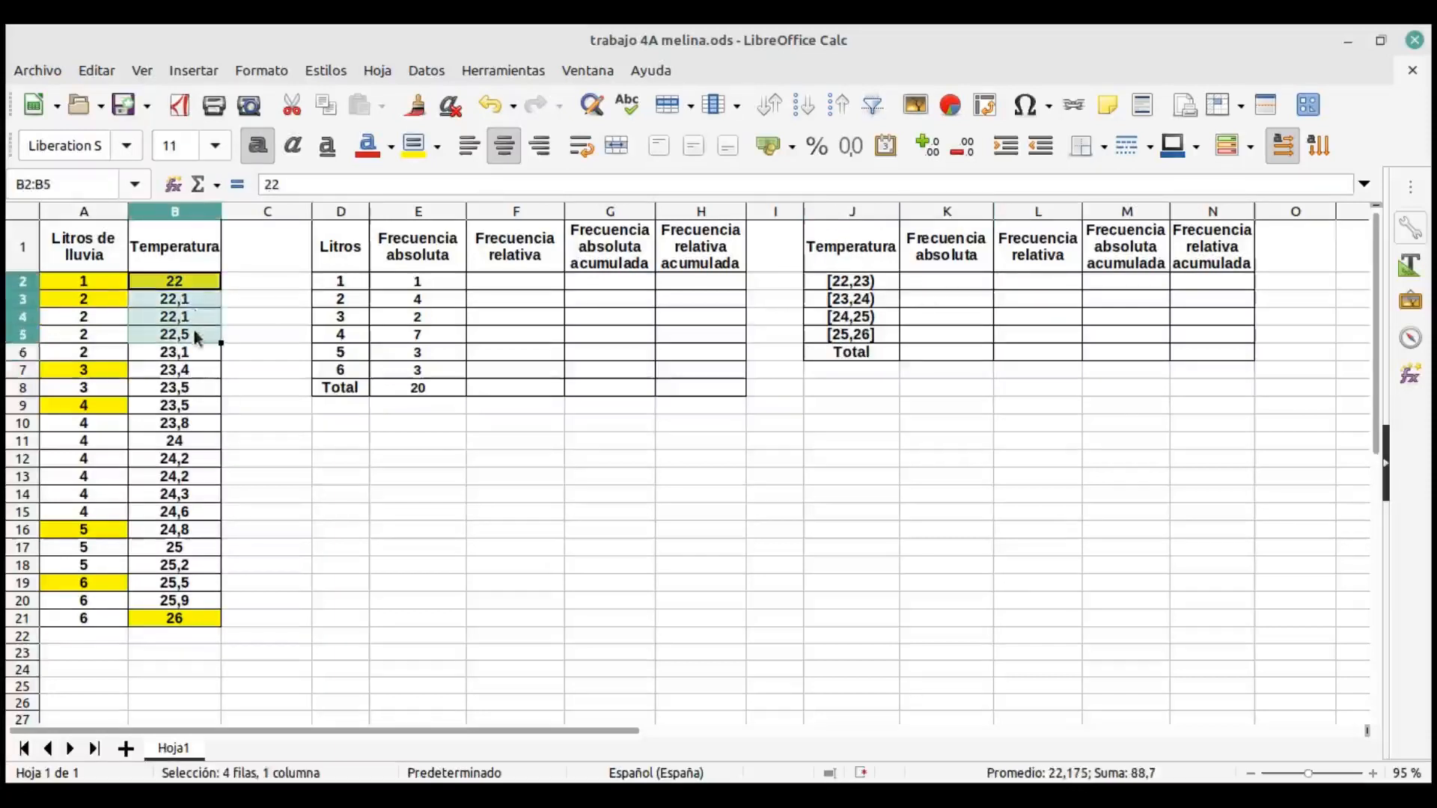
pyautogui.click(915, 281)
pyautogui.write('4')
pyautogui.moveTo(205, 352); pyautogui.dragTo(192, 419)
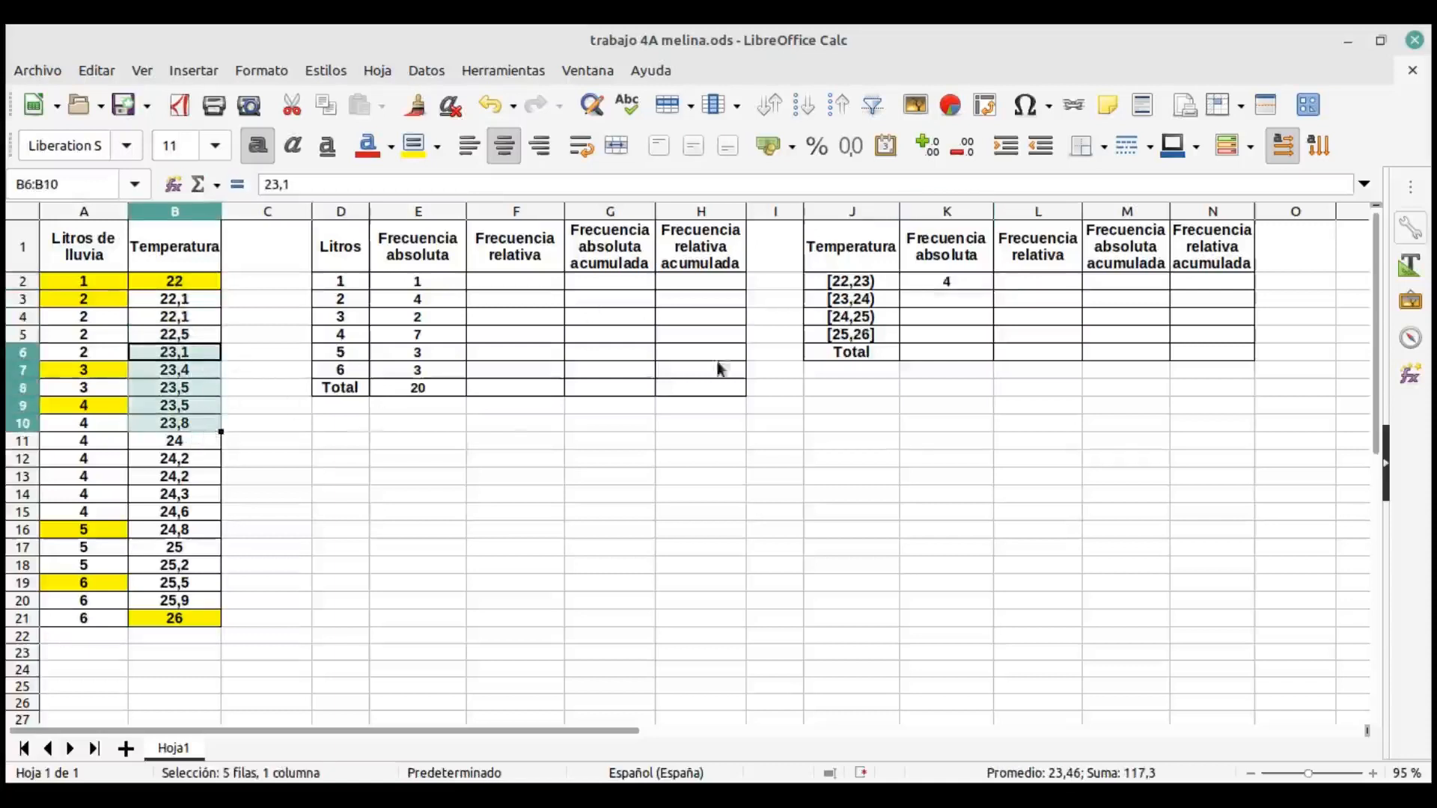
pyautogui.click(926, 303)
pyautogui.write('5')
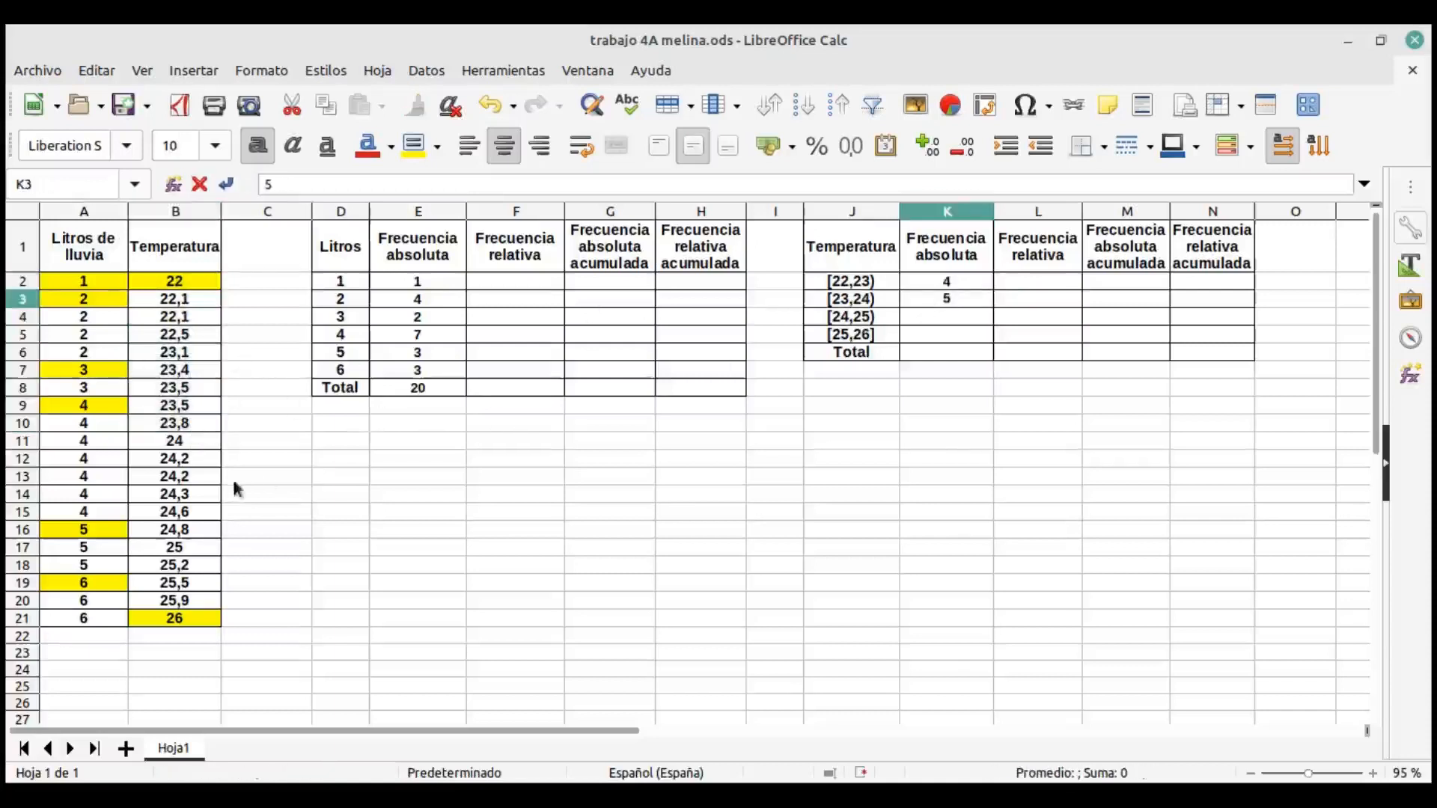
# Count the temperatures in the intervals [24,25) and [25,26] and enter the absolute frequencies 6 and 5 in K4:K5.
pyautogui.click(191, 441)
pyautogui.moveTo(190, 442); pyautogui.dragTo(191, 524)
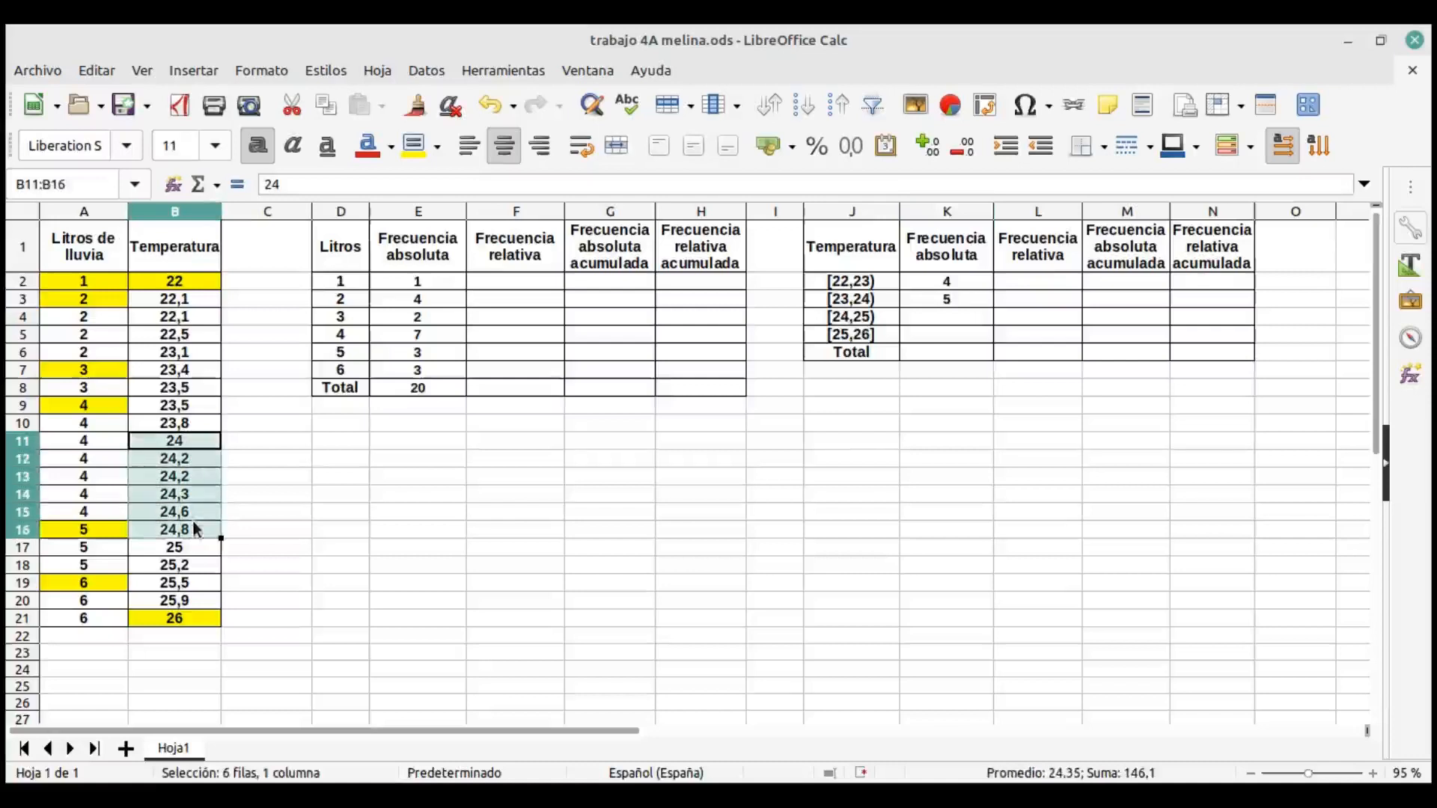
pyautogui.click(947, 317)
pyautogui.write('6')
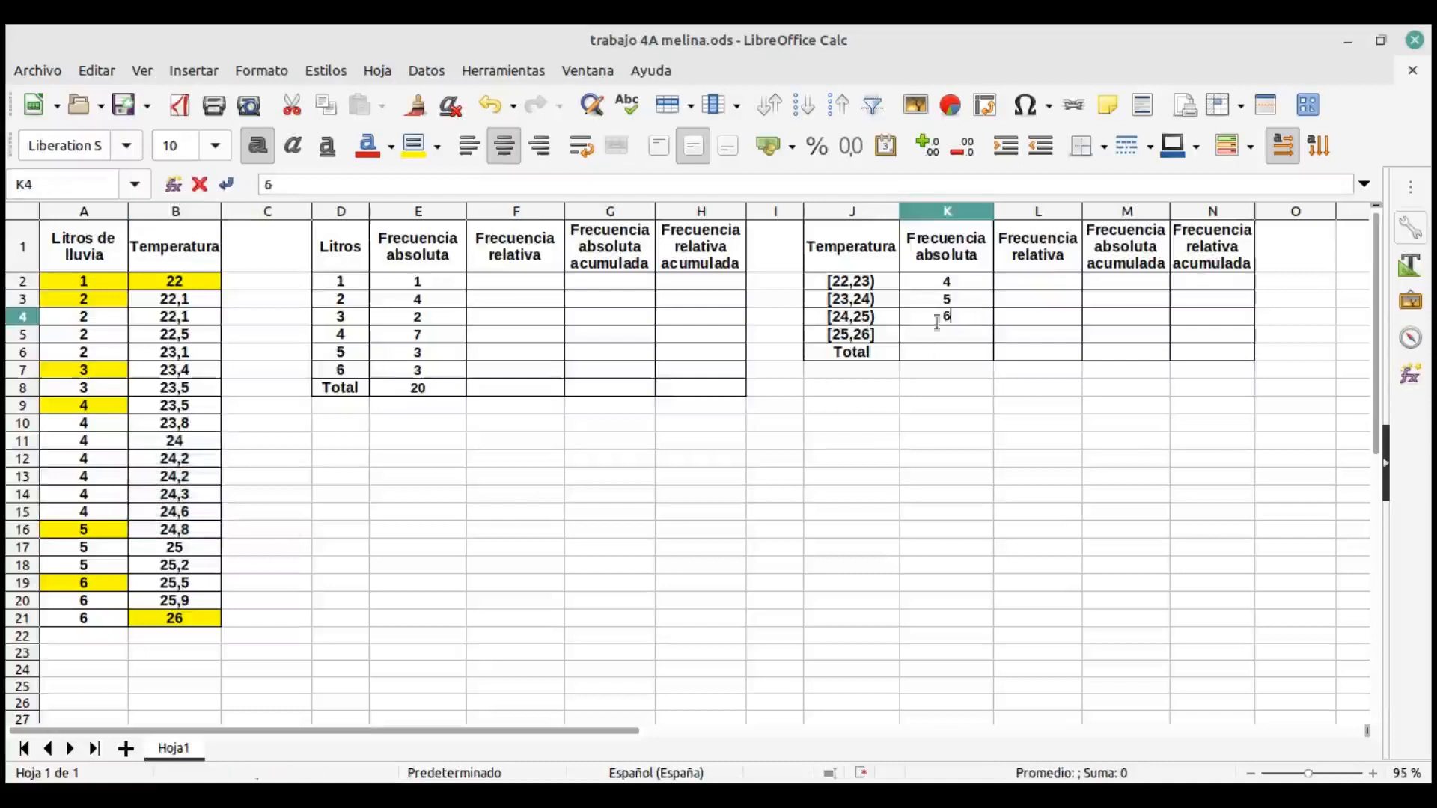
pyautogui.click(189, 549)
pyautogui.moveTo(189, 554); pyautogui.dragTo(194, 610)
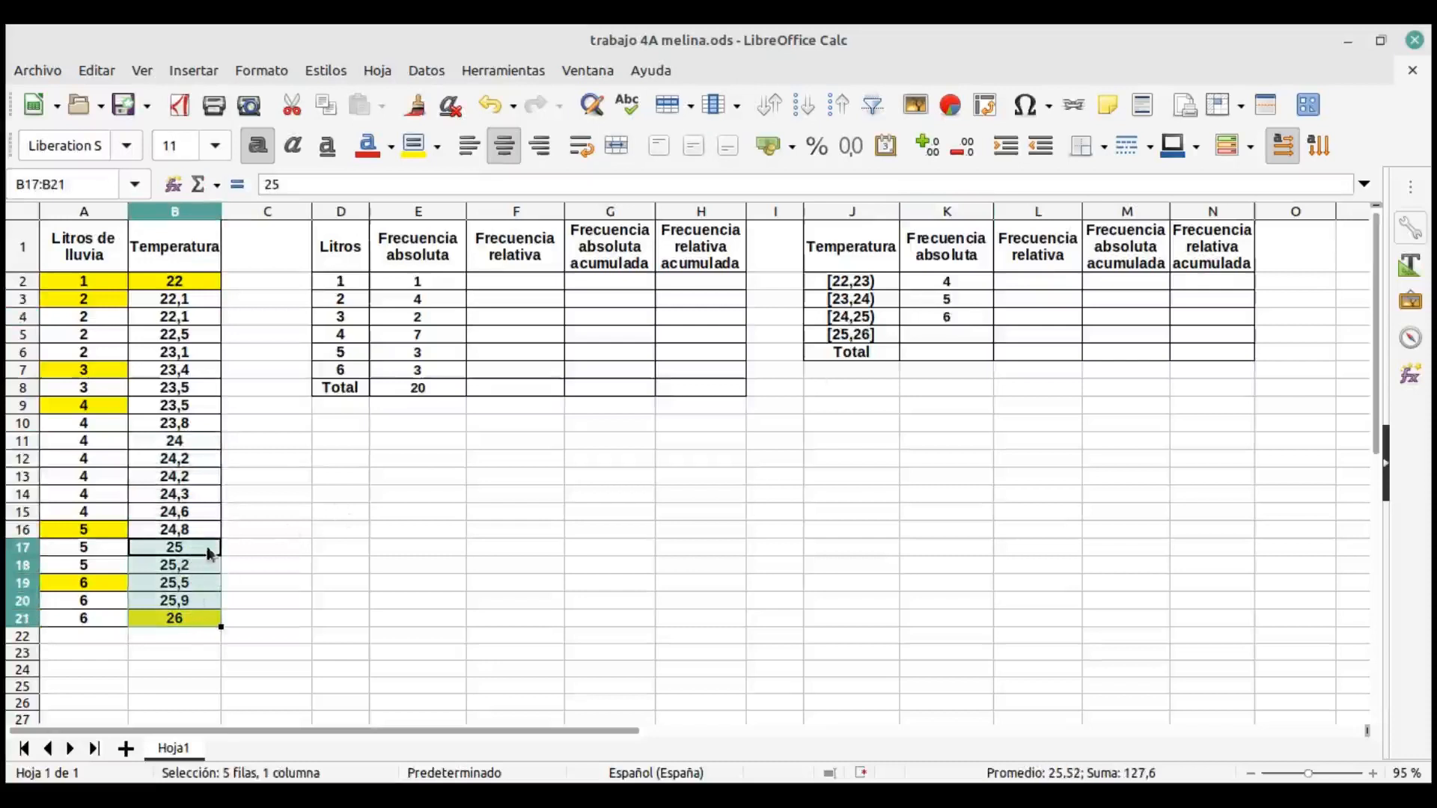
pyautogui.click(964, 338)
pyautogui.write('5')
pyautogui.press('Return')
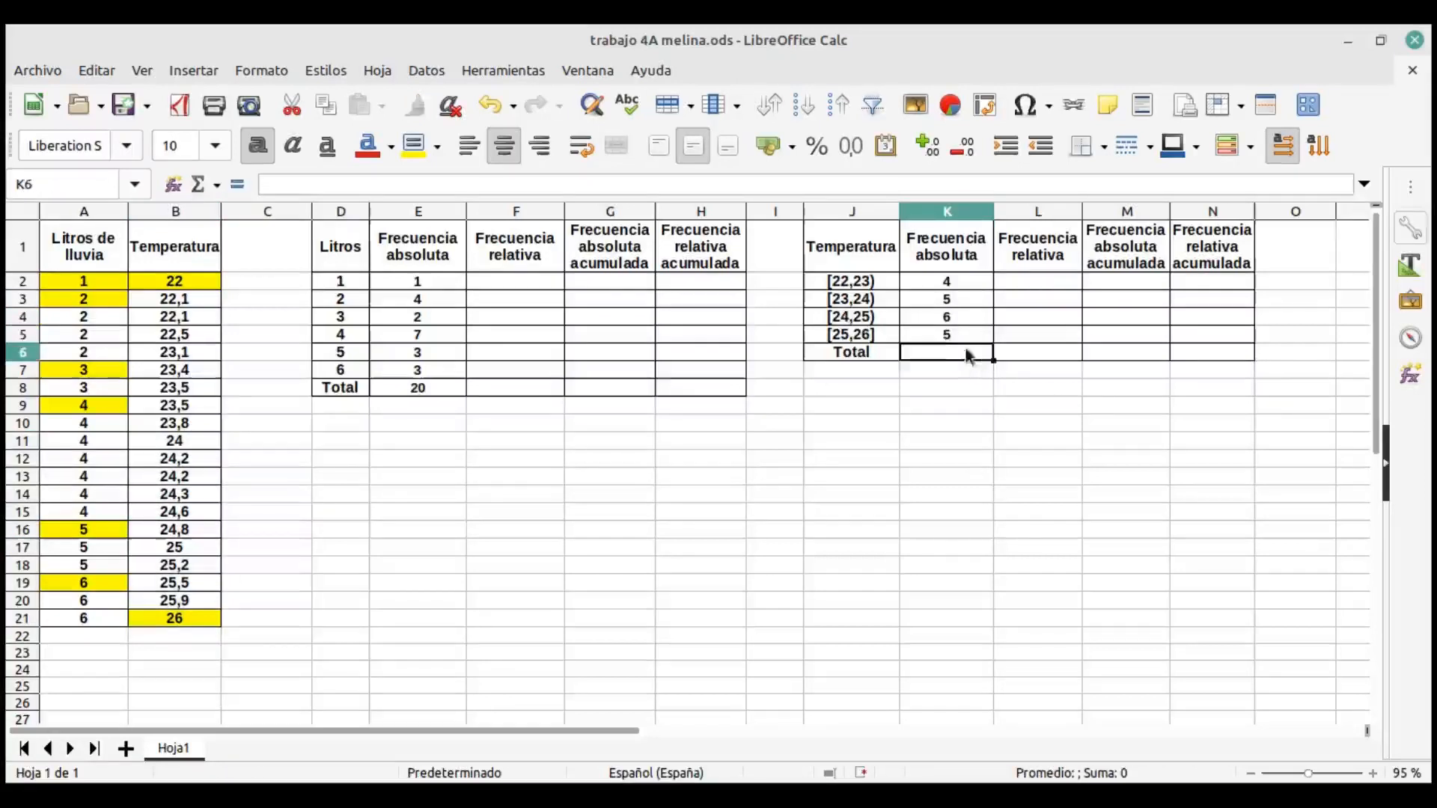
# Total the temperature absolute frequencies in K6 by summing K2:K5 with the SUMA function.
pyautogui.click(554, 181)
pyautogui.write('=SU')
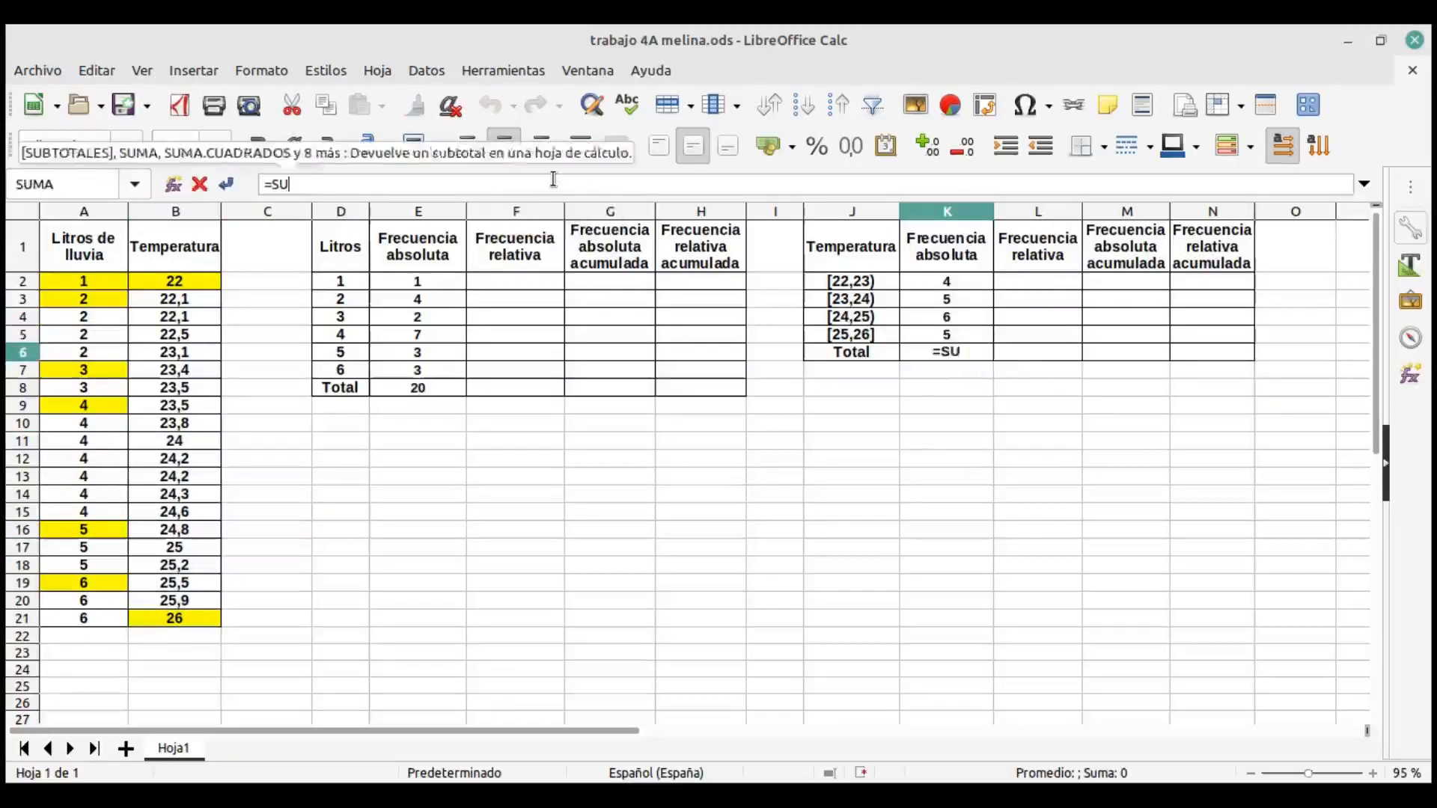
pyautogui.write('MA(')
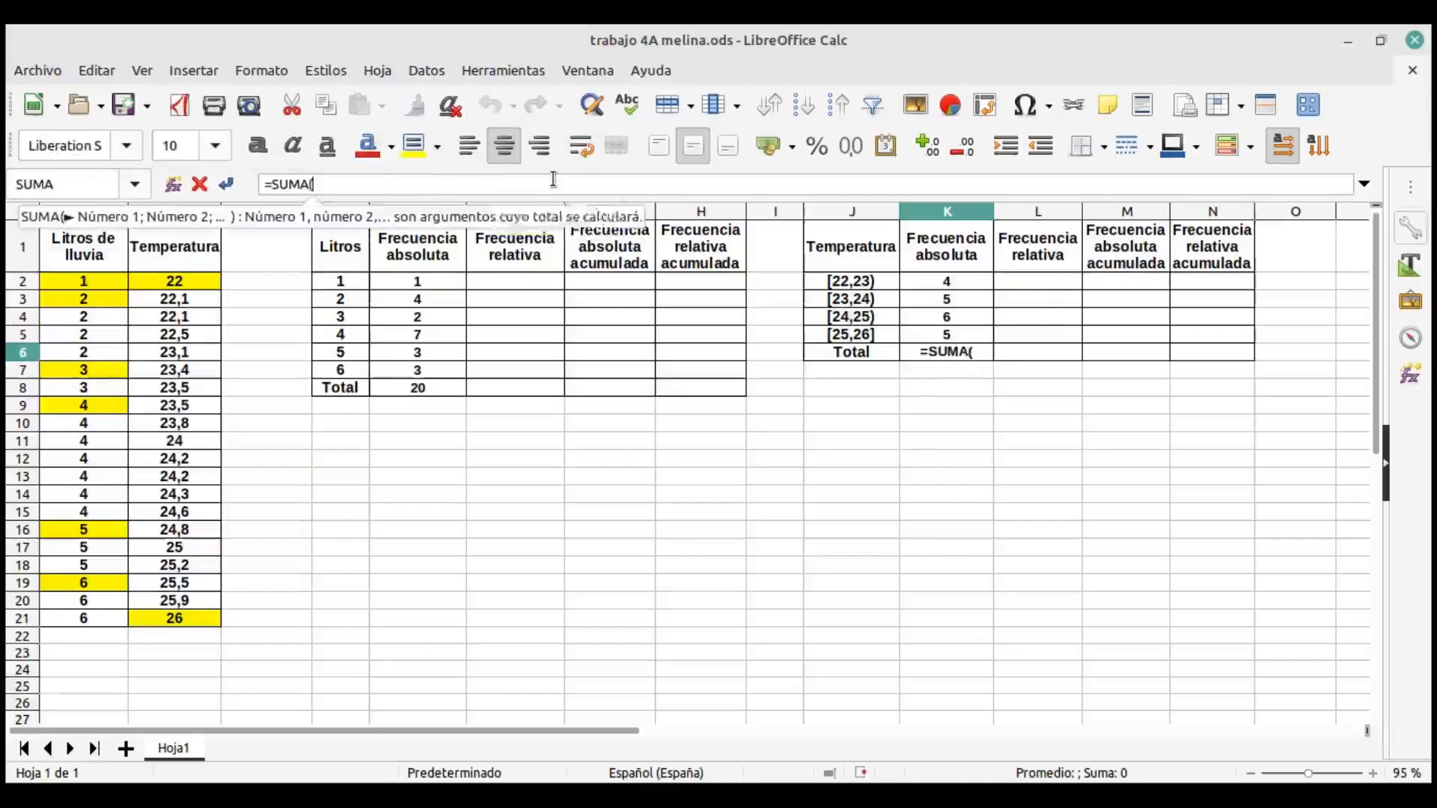
pyautogui.moveTo(946, 281); pyautogui.dragTo(946, 335)
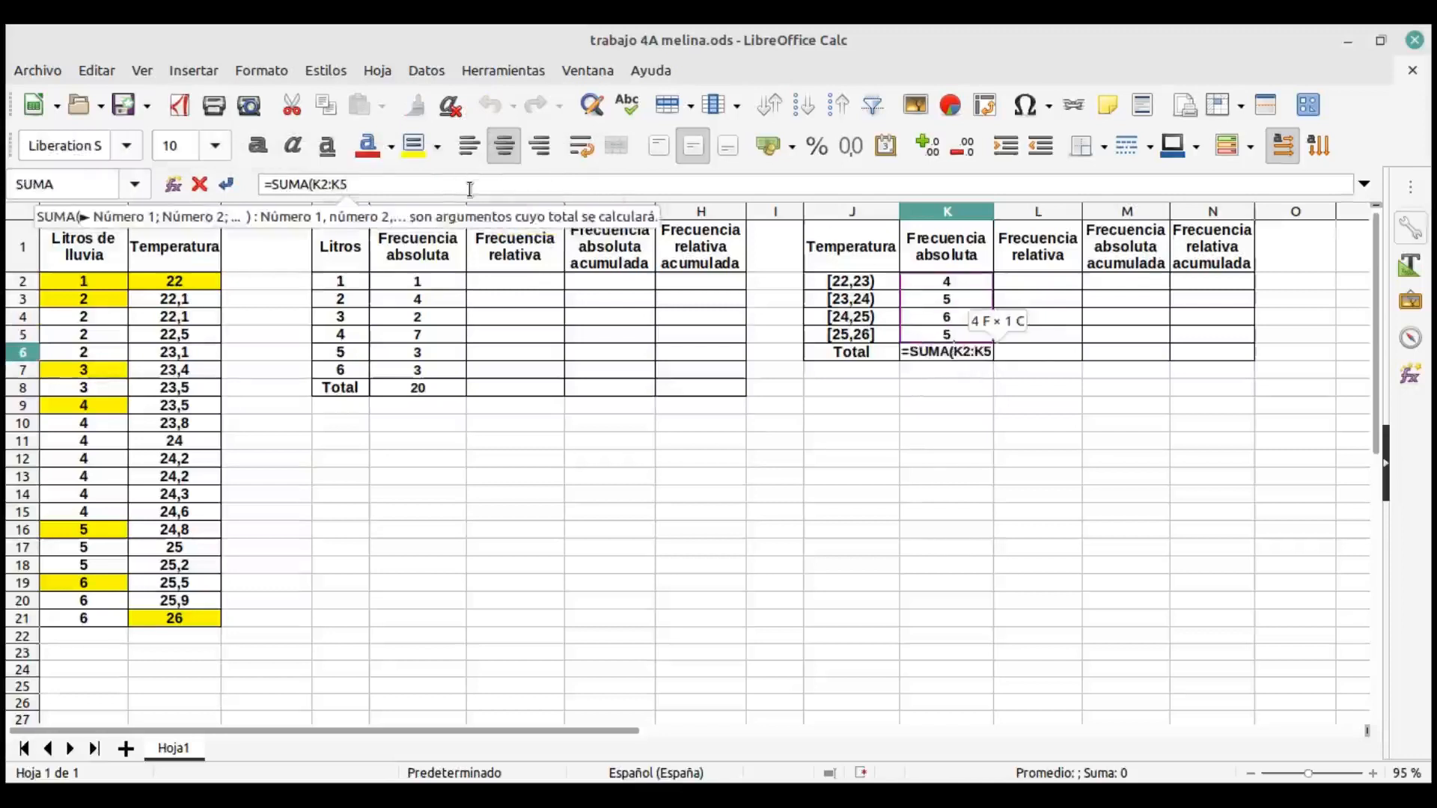
pyautogui.press('Return')
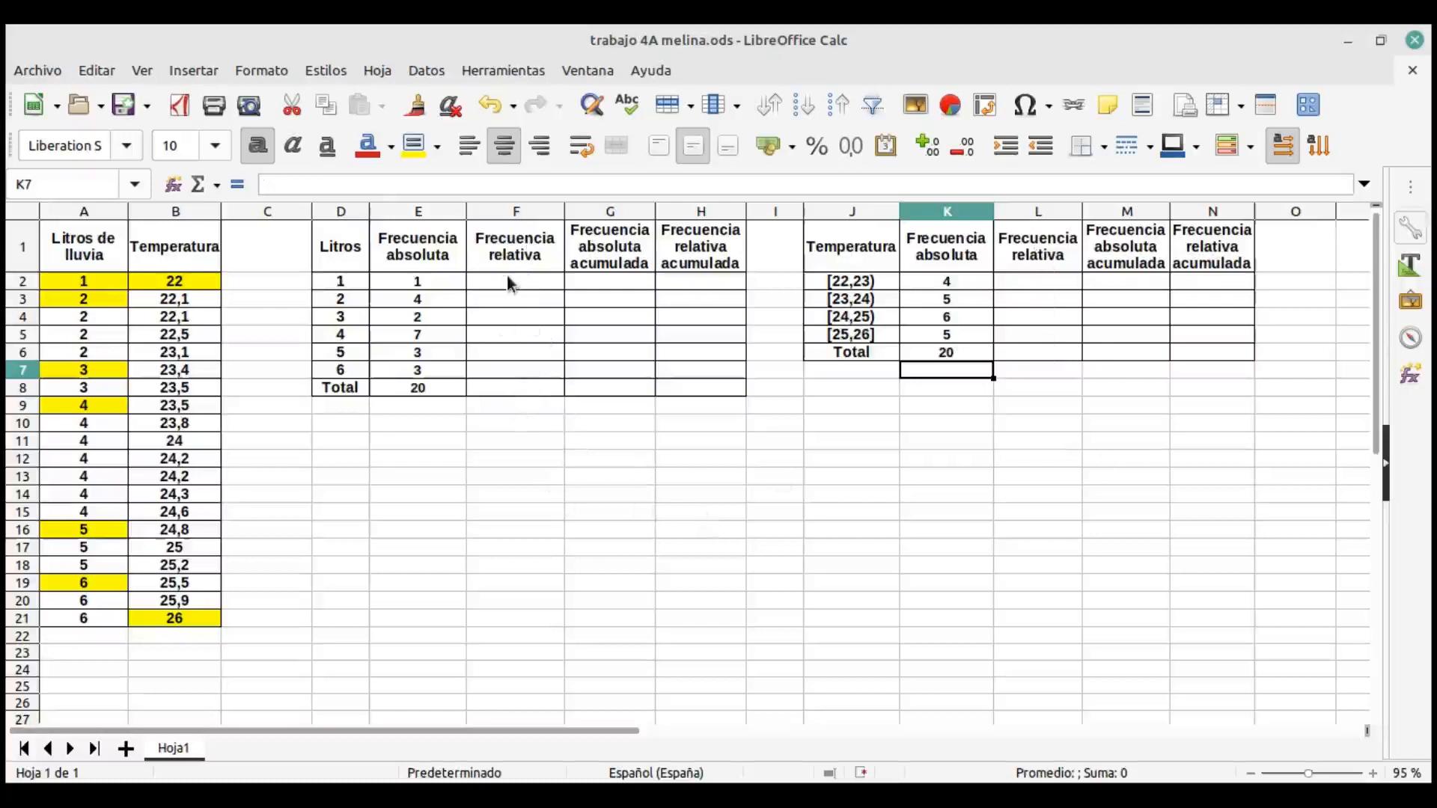
# Calculate the rainfall relative frequencies with the formula =E2/20 in F2 and fill it down to F7.
pyautogui.click(442, 280)
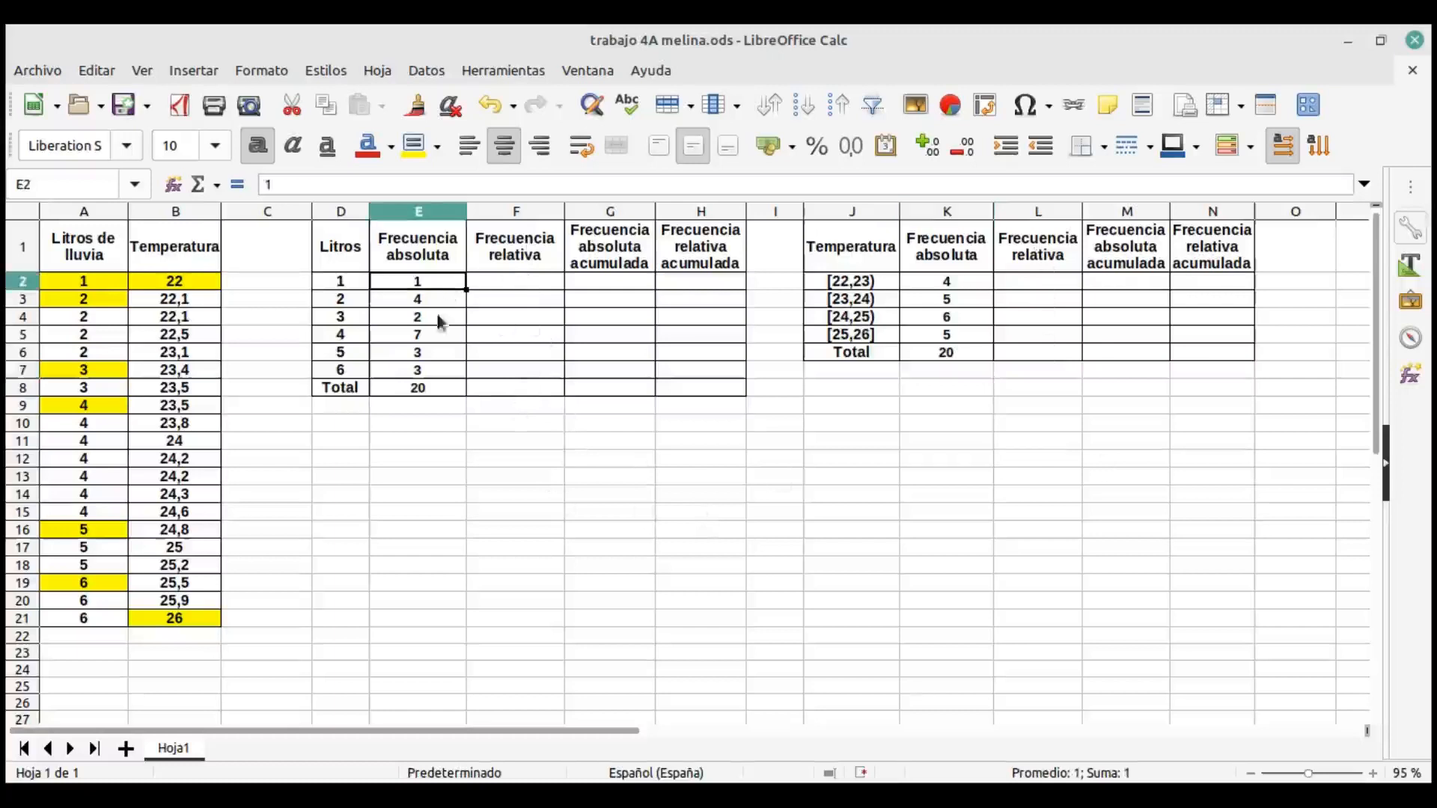
pyautogui.click(430, 386)
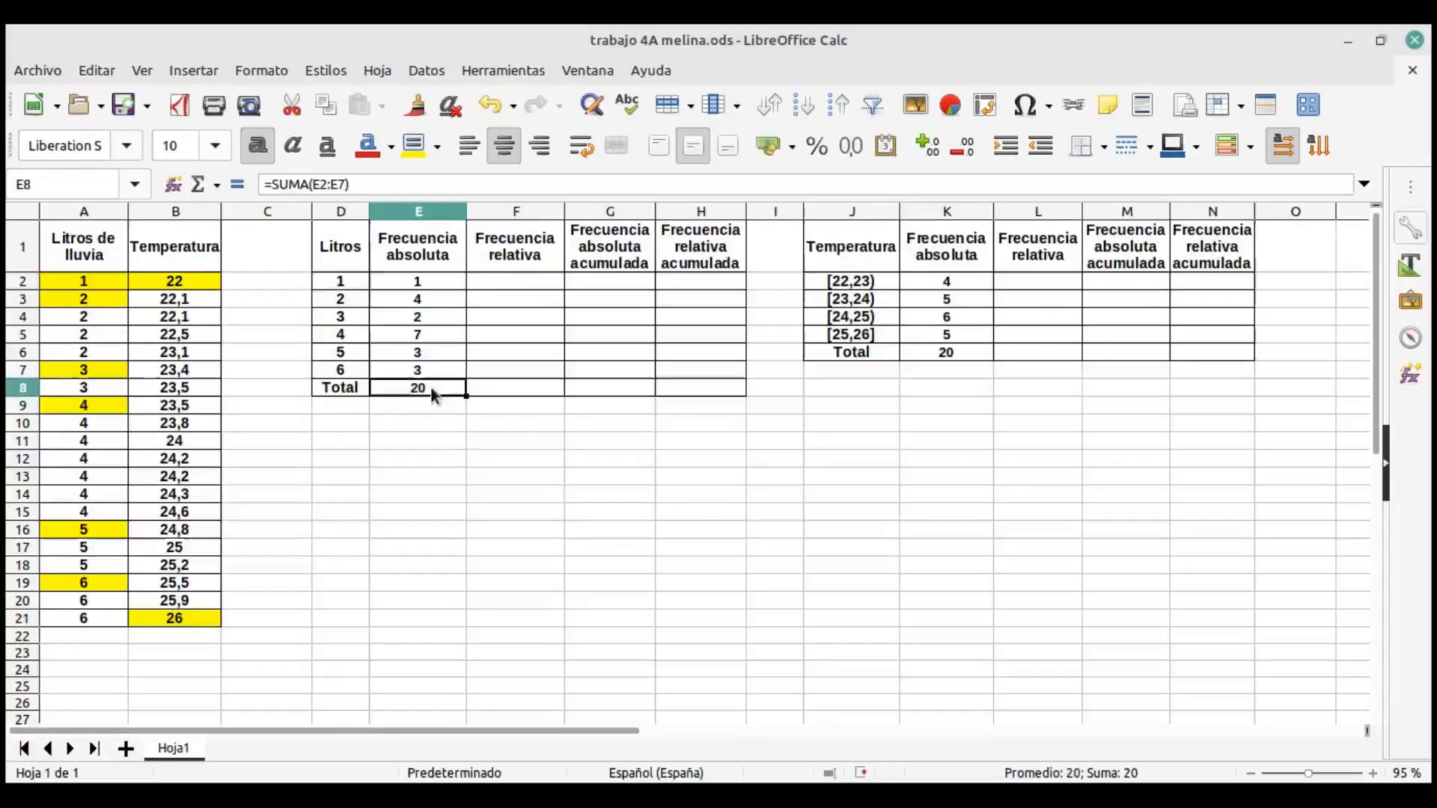
pyautogui.click(479, 276)
pyautogui.click(422, 181)
pyautogui.write('=')
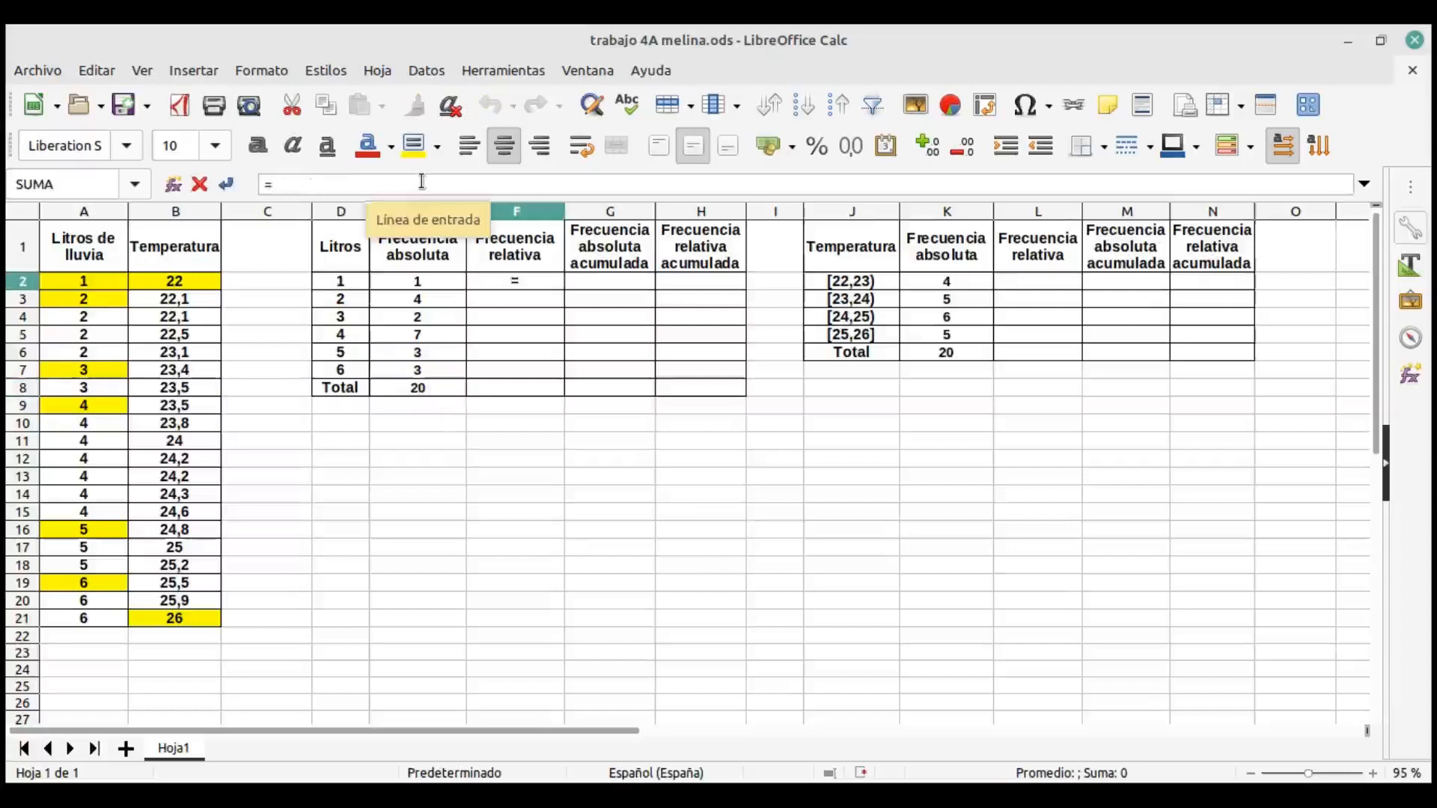
pyautogui.click(451, 284)
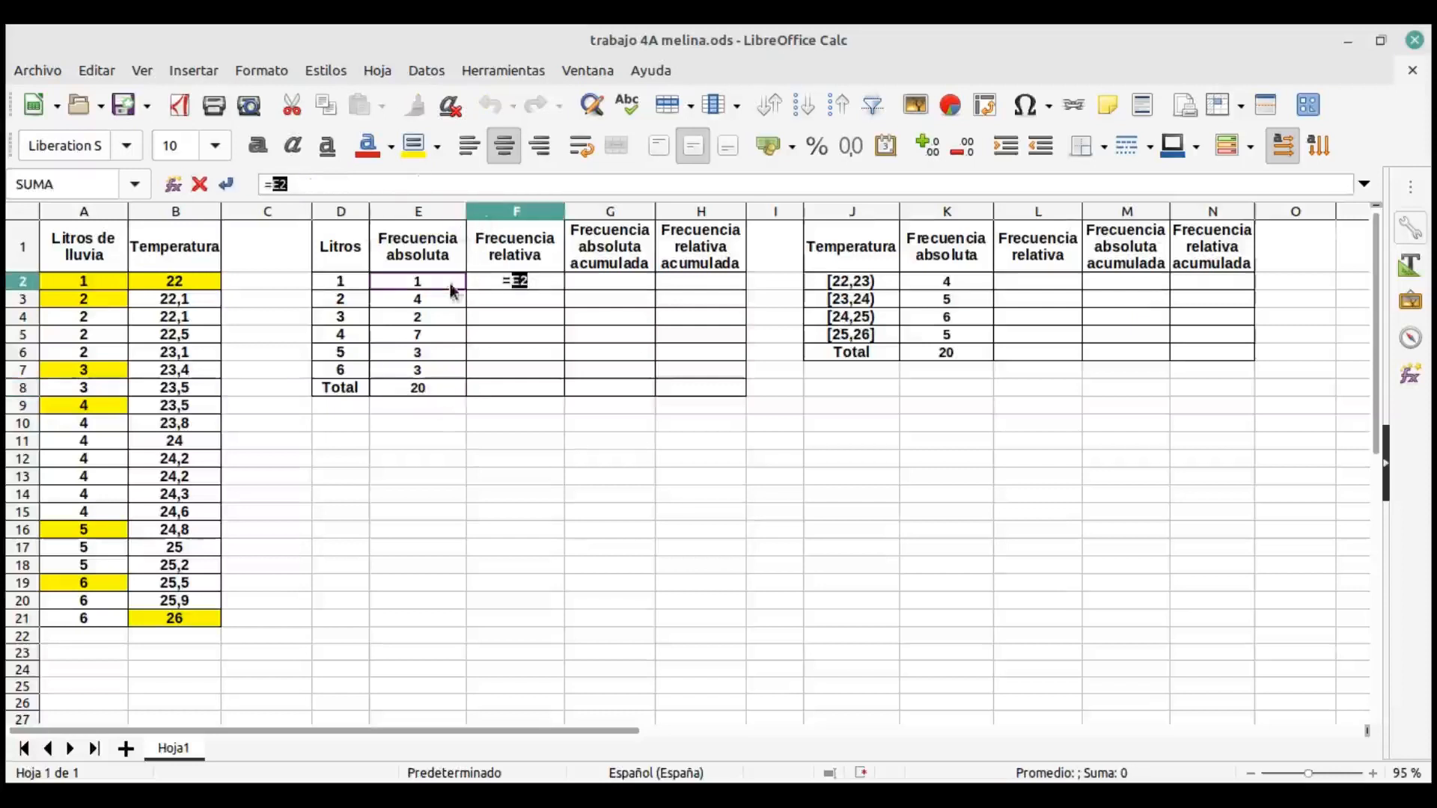
pyautogui.write('/')
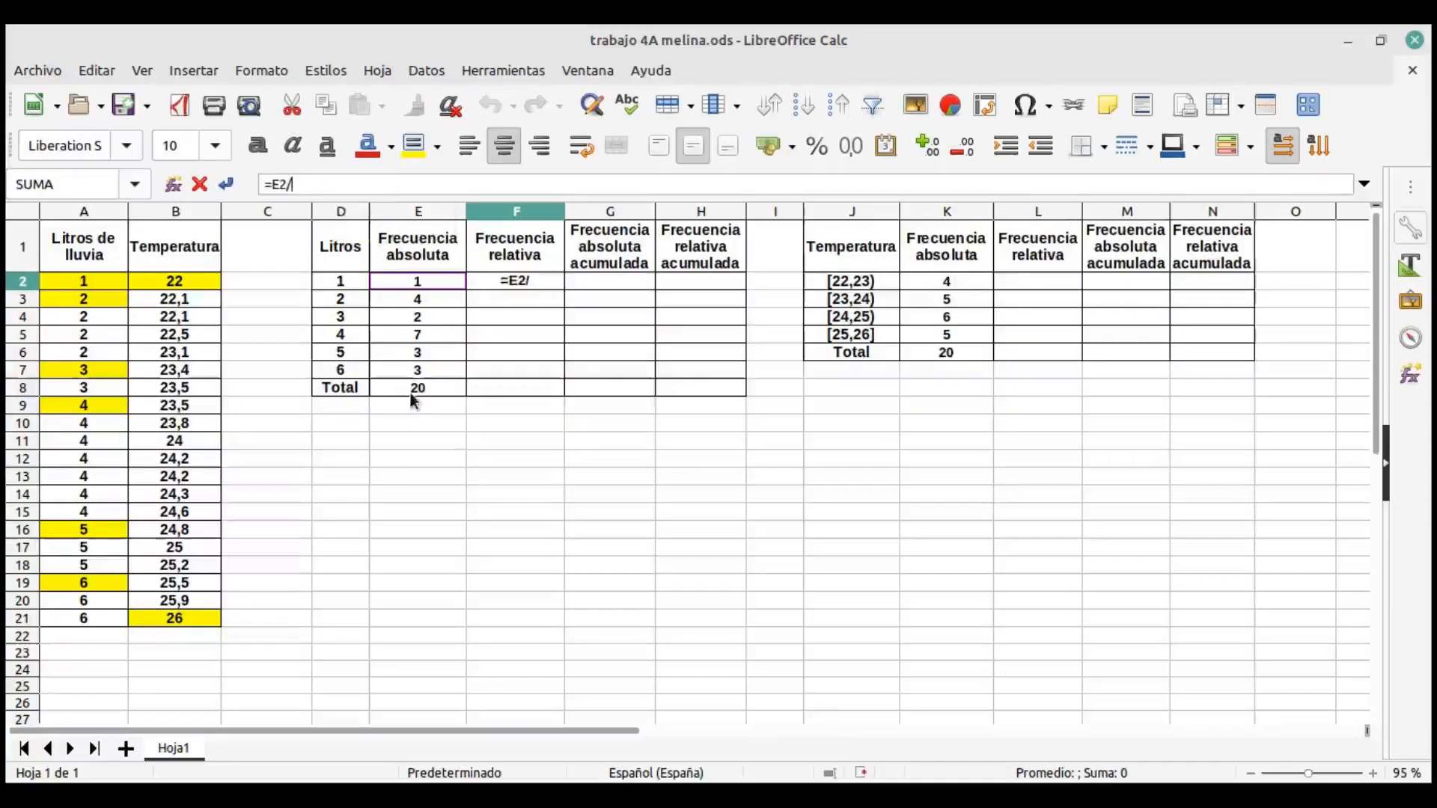
pyautogui.write('20')
pyautogui.press('Return')
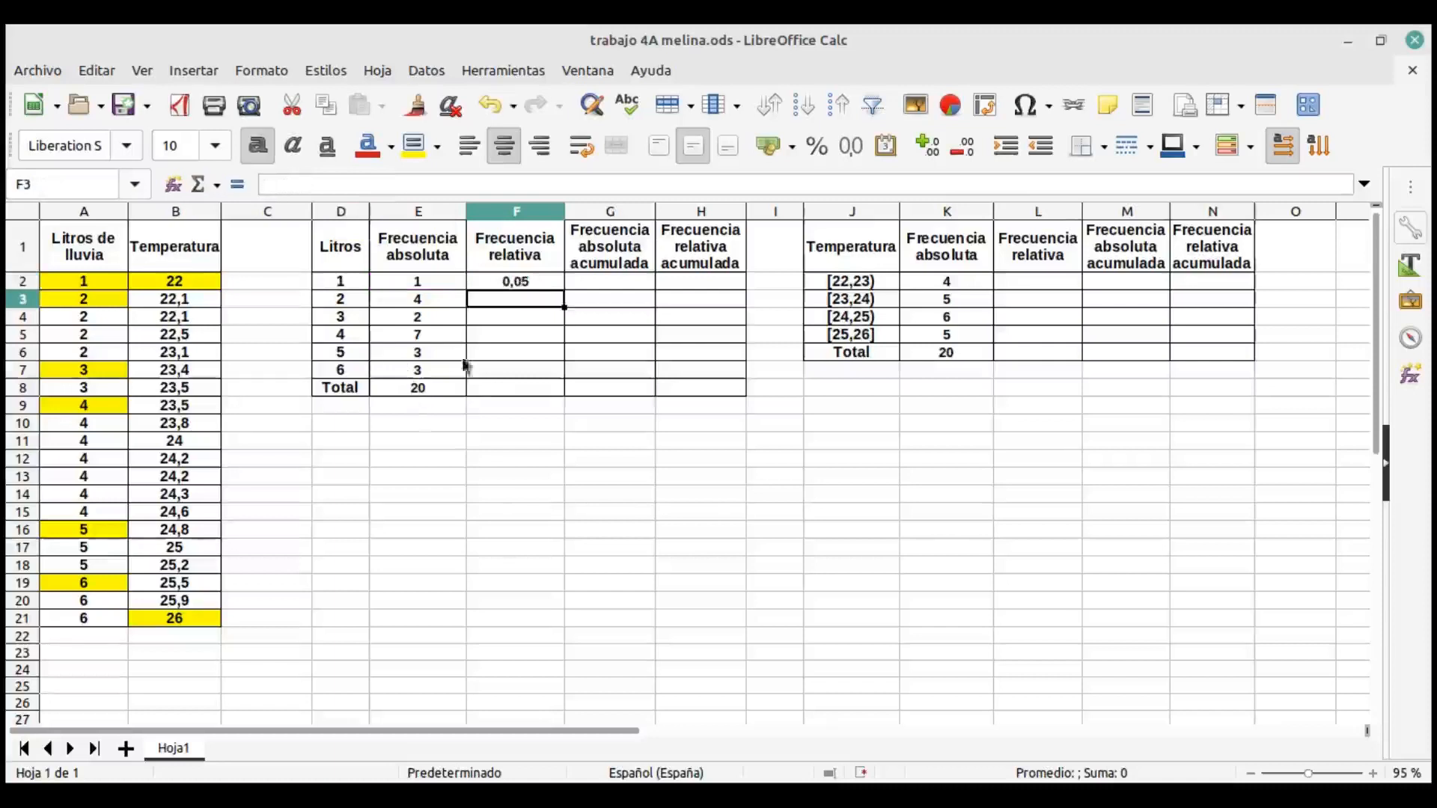
pyautogui.click(537, 280)
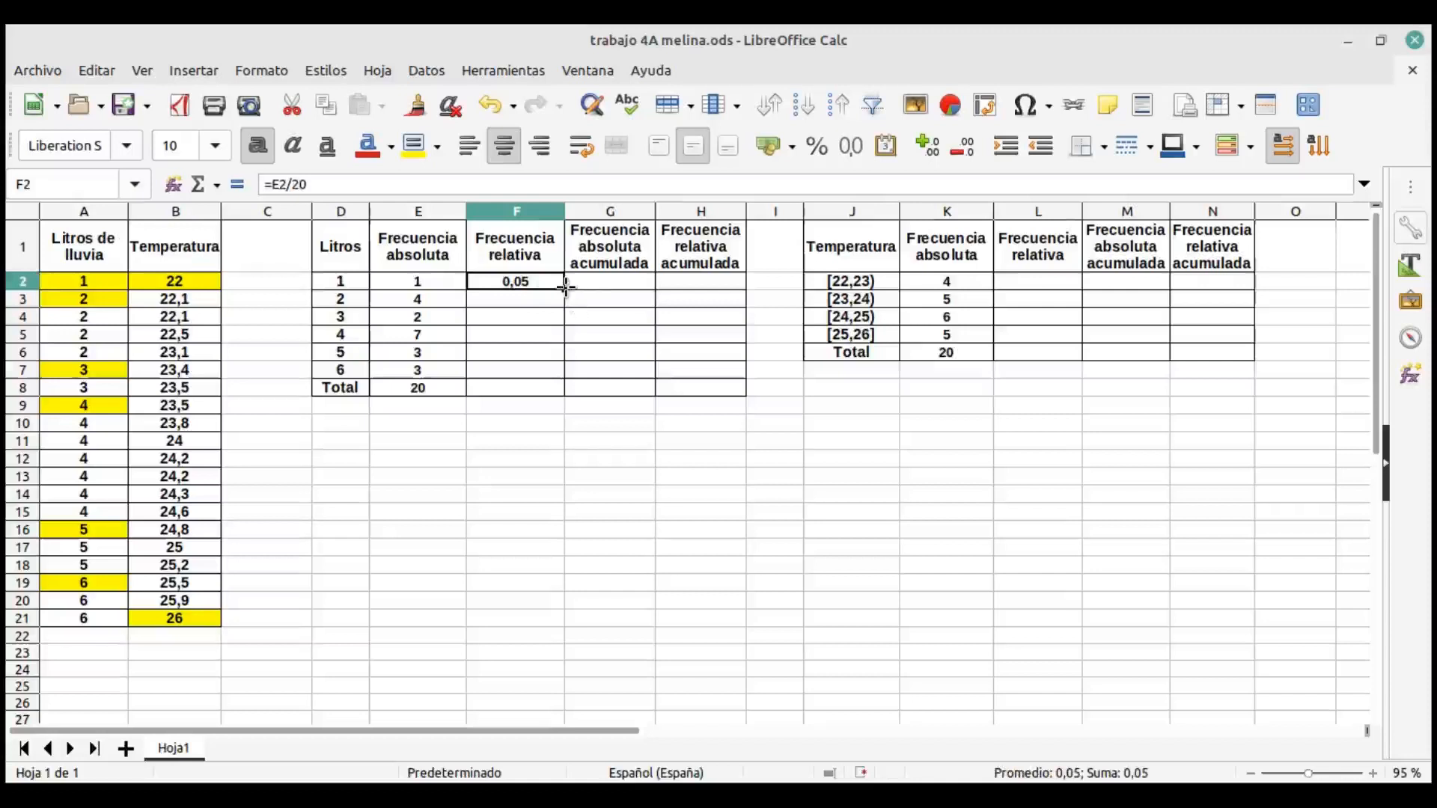
pyautogui.moveTo(561, 285); pyautogui.dragTo(551, 374)
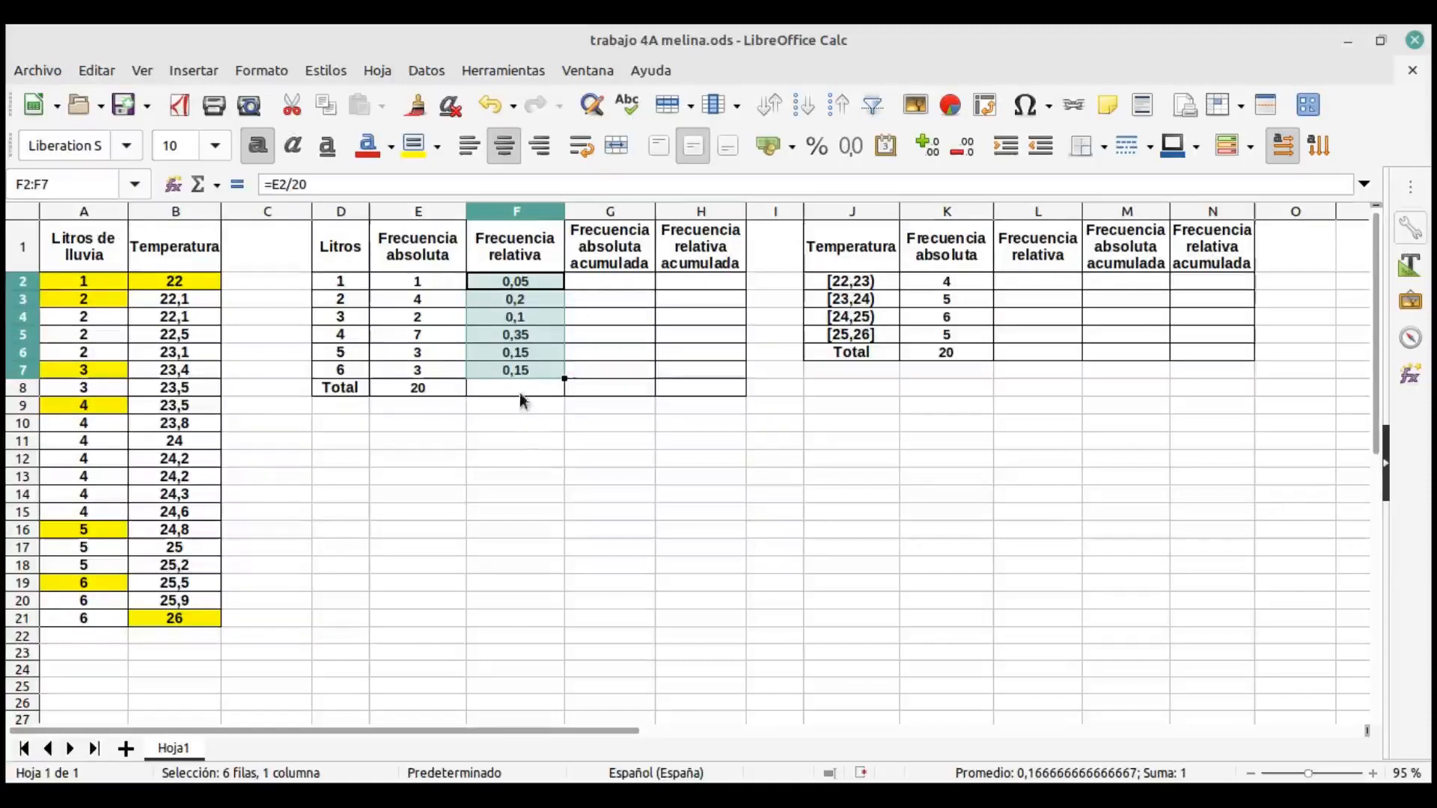
# Total the rainfall relative frequencies in F8 with the formula =SUMA(F2:F7).
pyautogui.click(523, 387)
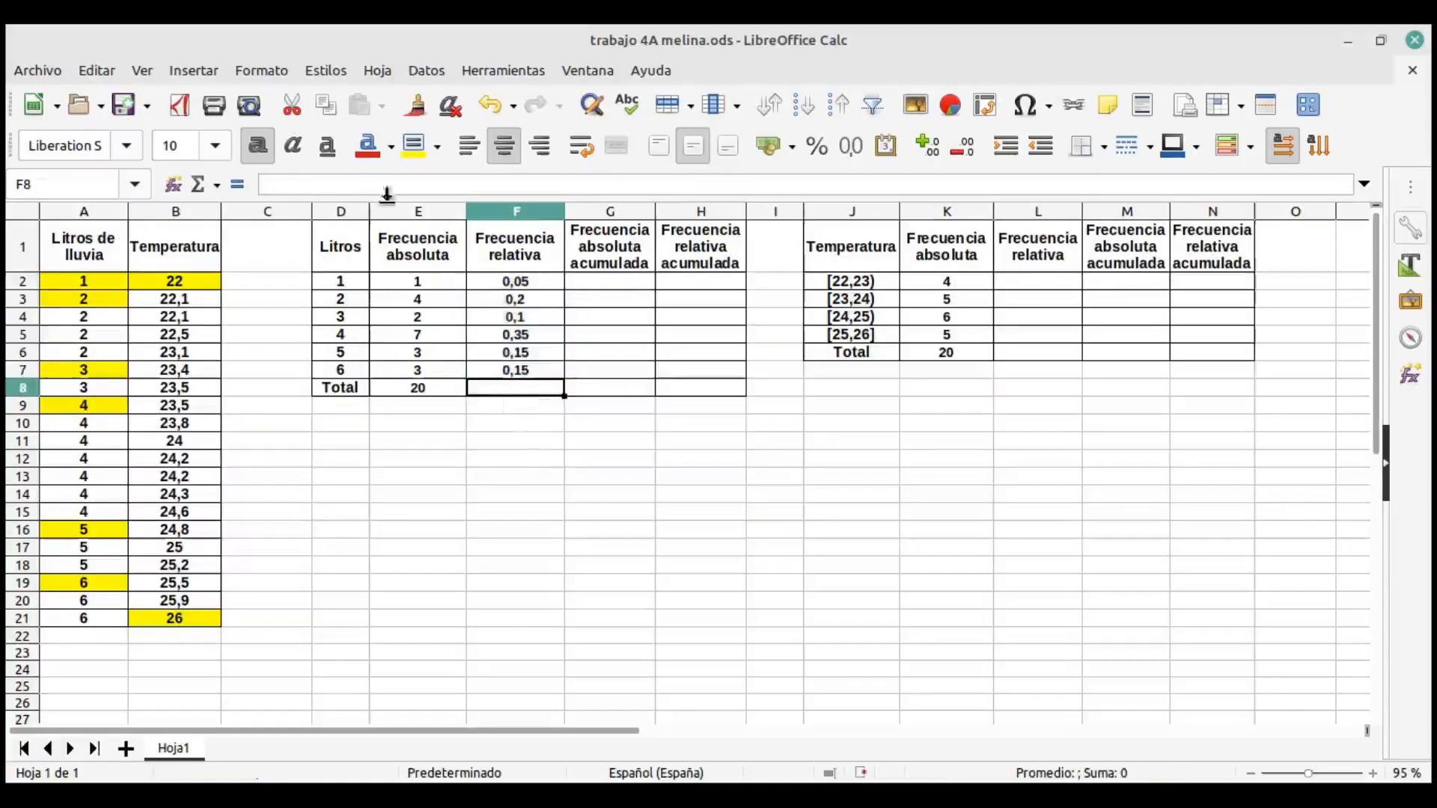
pyautogui.click(415, 183)
pyautogui.write('=')
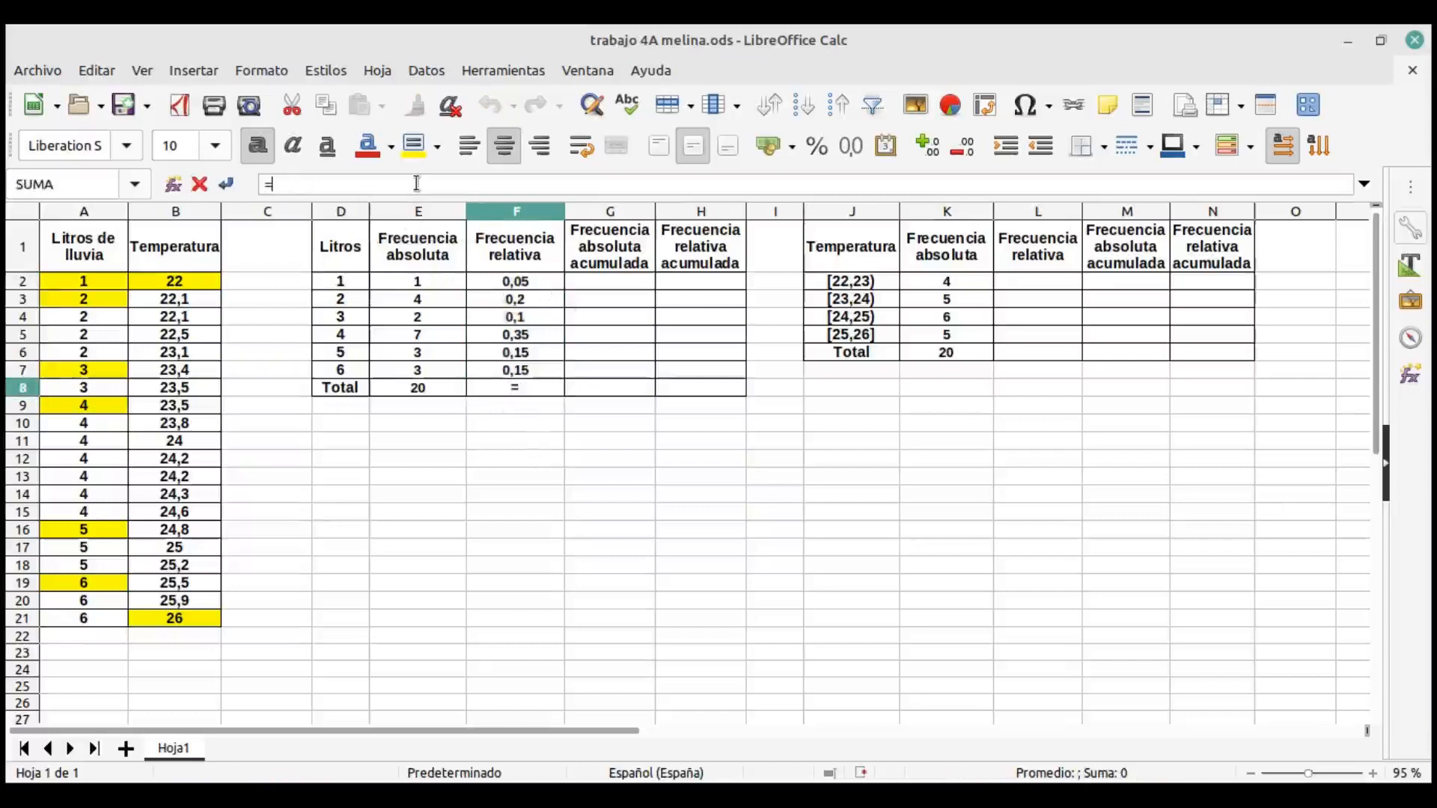
pyautogui.write('SUMA')
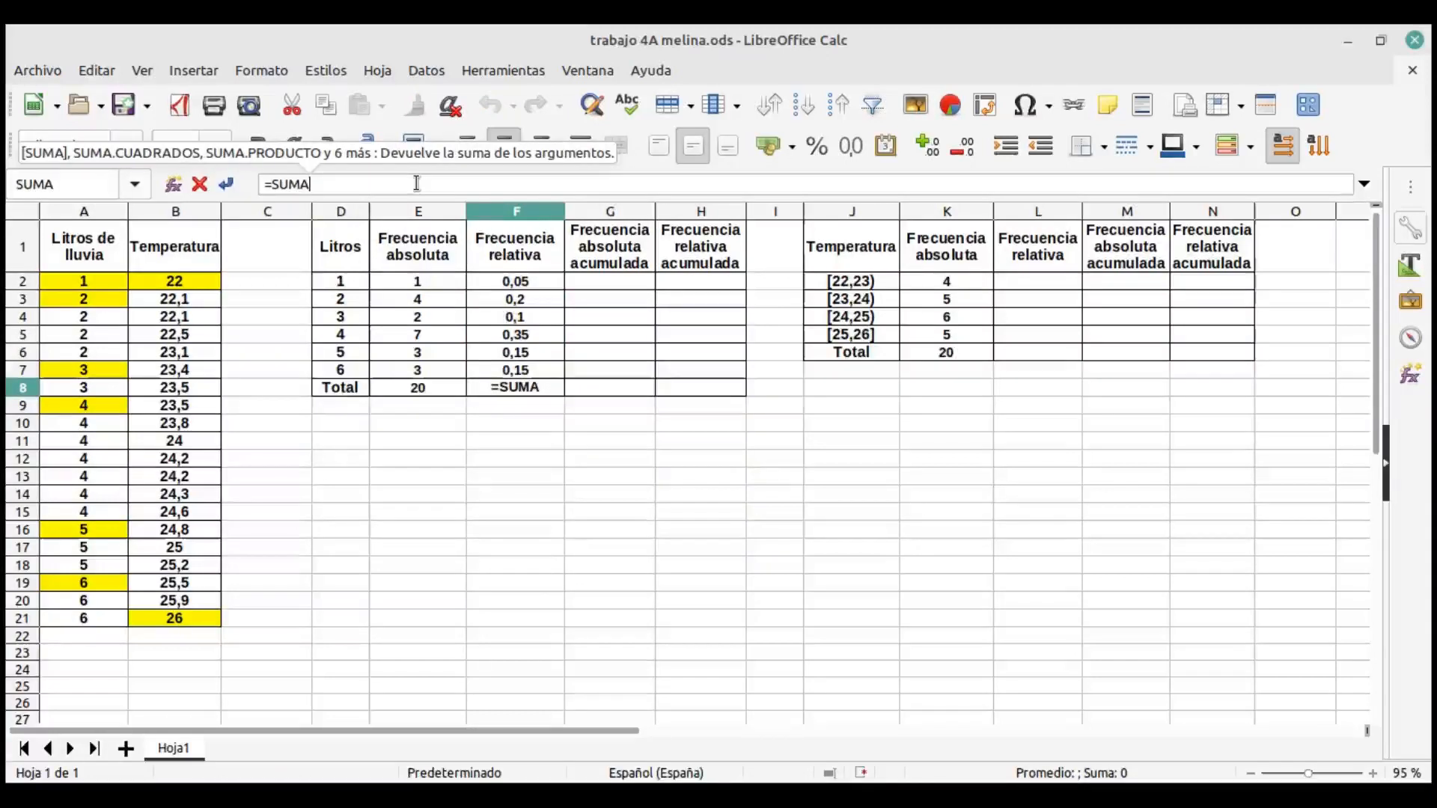
pyautogui.write('(')
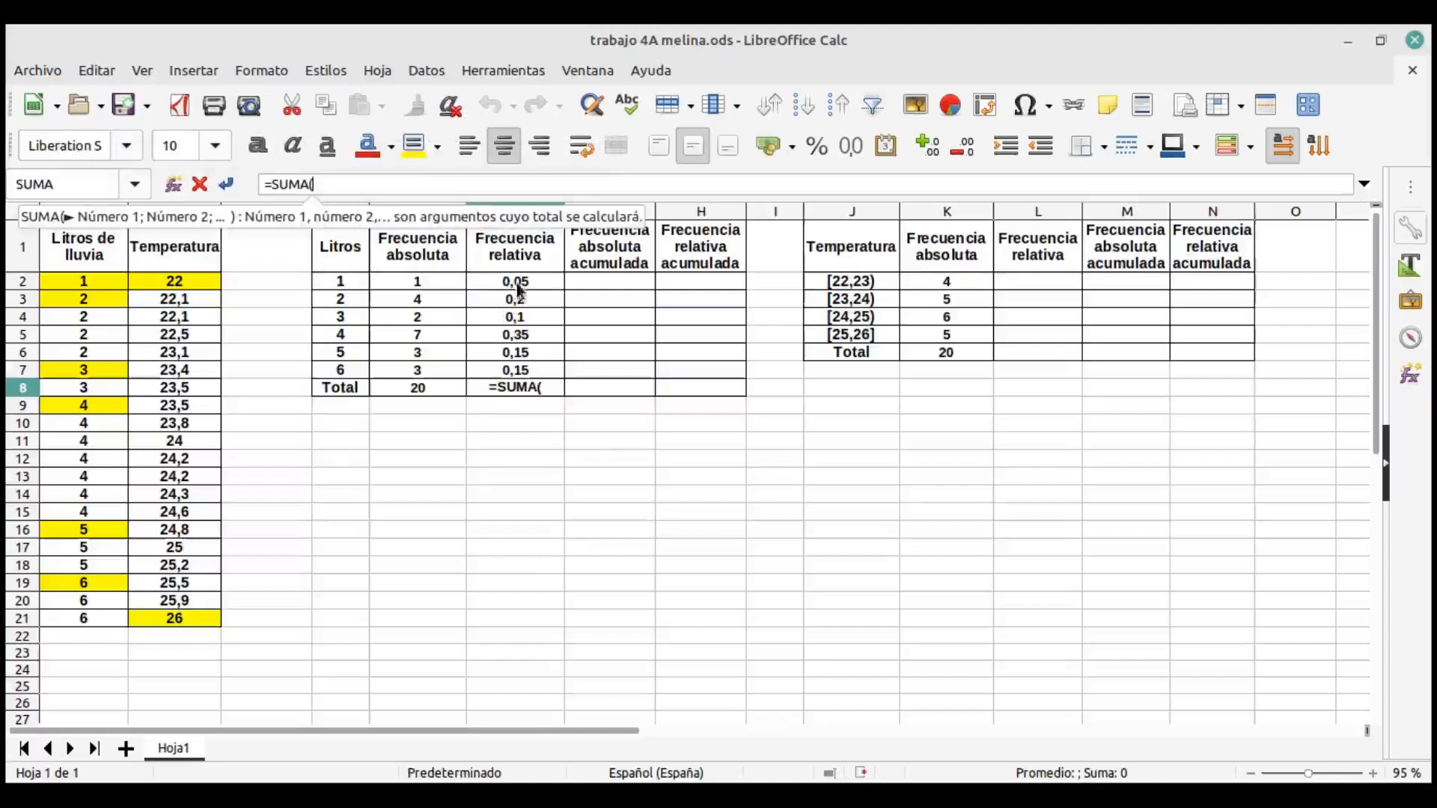
pyautogui.click(519, 288)
pyautogui.moveTo(521, 337); pyautogui.dragTo(522, 370)
pyautogui.click(380, 183)
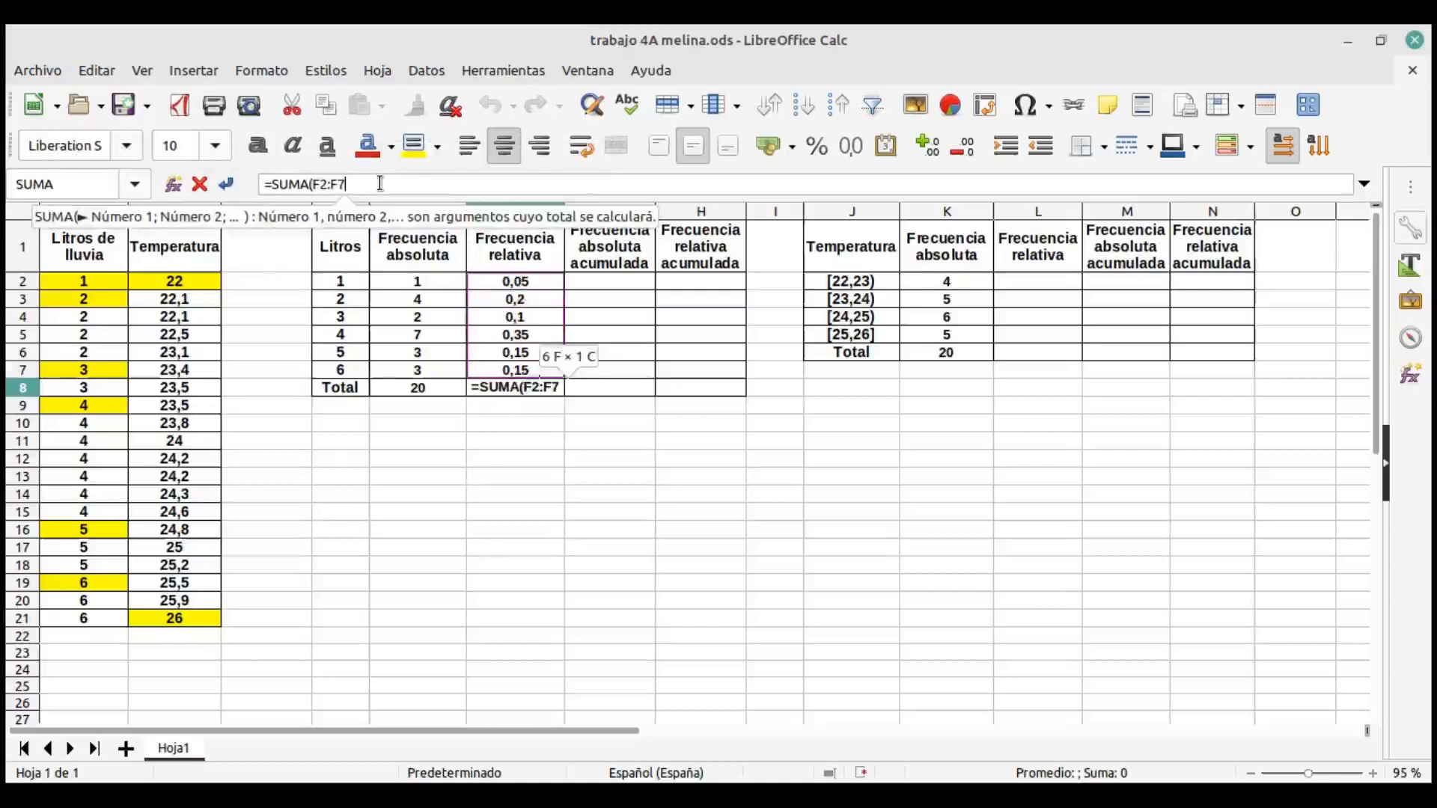
pyautogui.write(')')
pyautogui.press('Return')
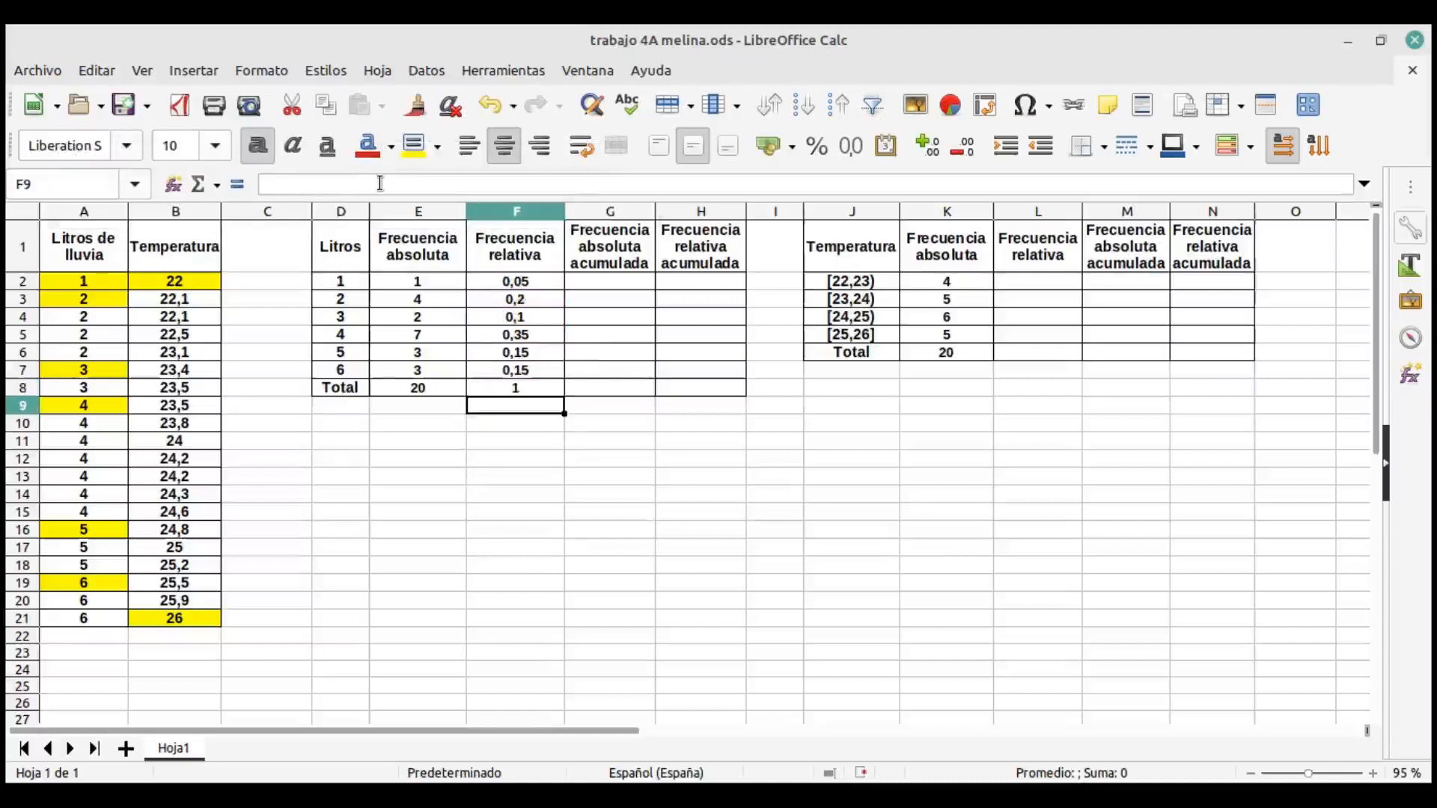
# Calculate the temperature relative frequencies with the formula =K2/20 in L2 and fill it down to L5.
pyautogui.click(1037, 280)
pyautogui.write('=')
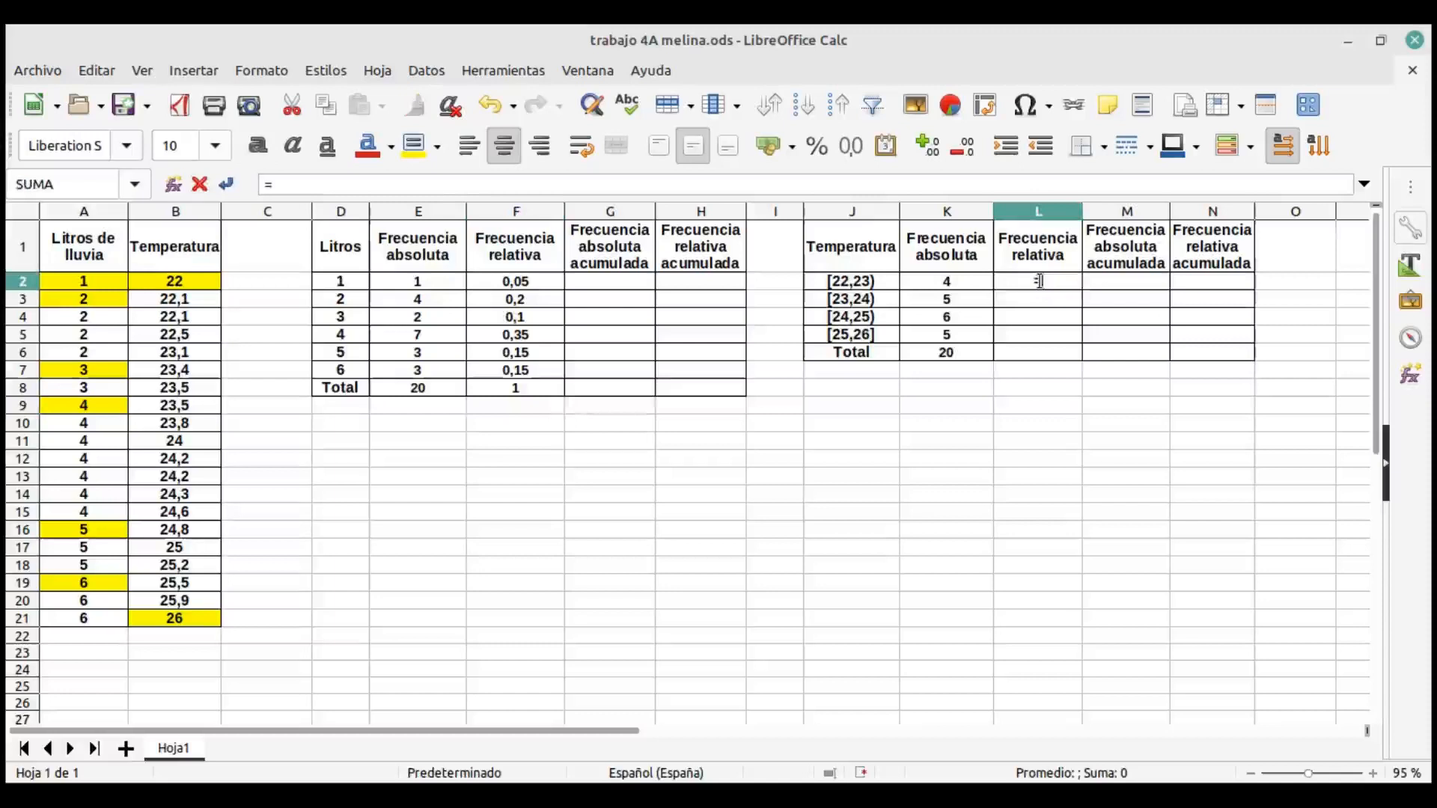
pyautogui.click(976, 282)
pyautogui.write('/20')
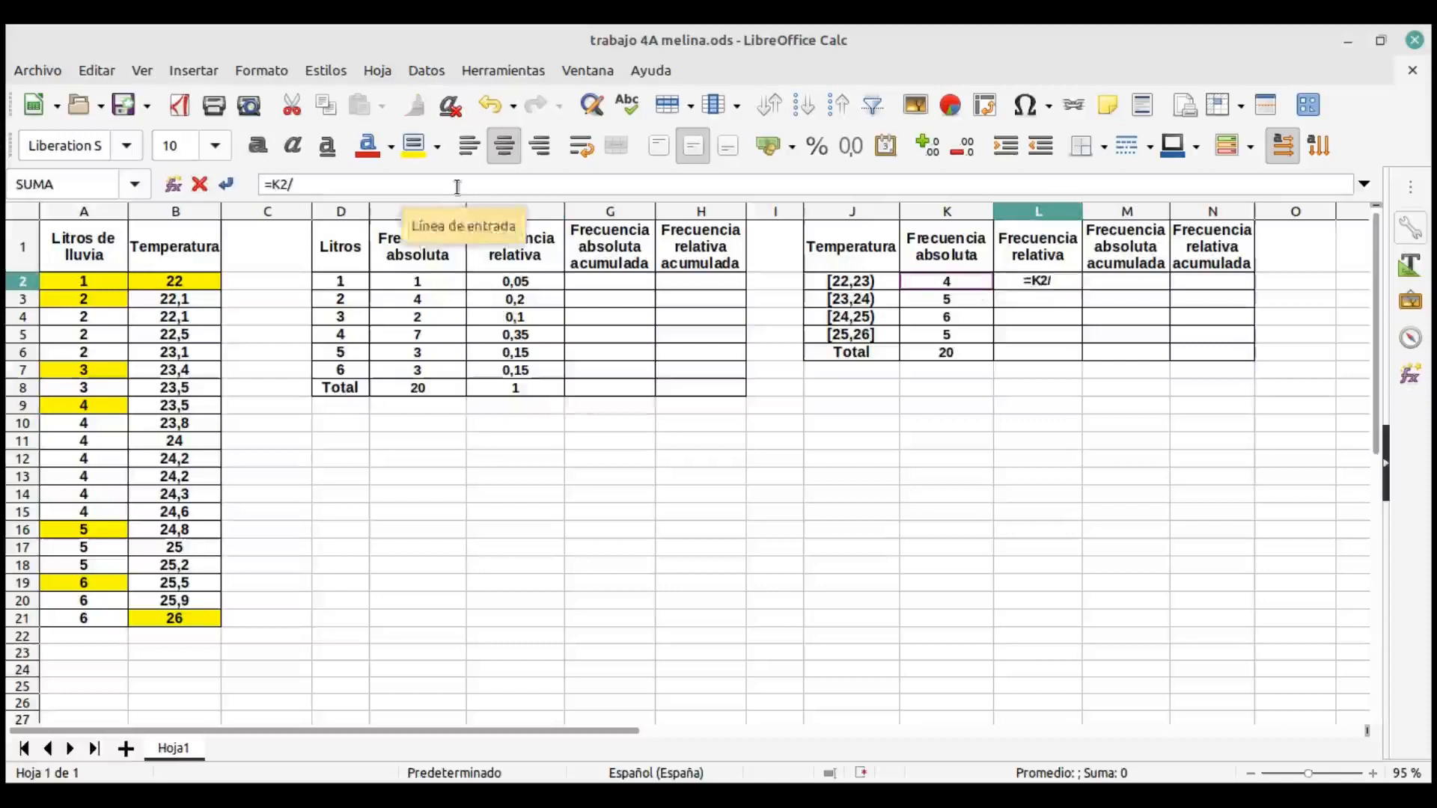
pyautogui.press('Return')
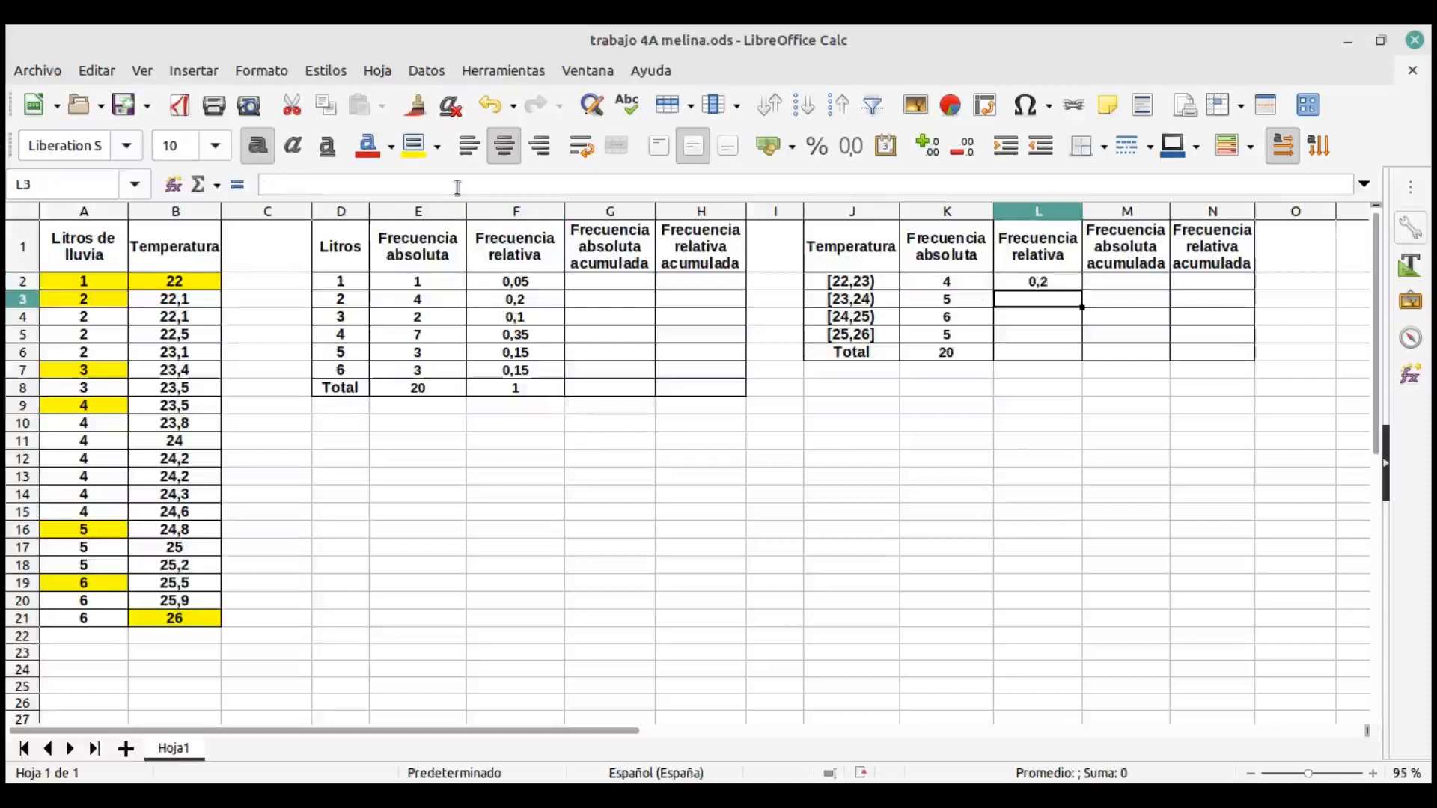
pyautogui.click(1014, 279)
pyautogui.moveTo(1081, 290); pyautogui.dragTo(1075, 336)
# Total the temperature relative frequencies in L6 by summing L2:L5 with the SUMA function.
pyautogui.click(1038, 351)
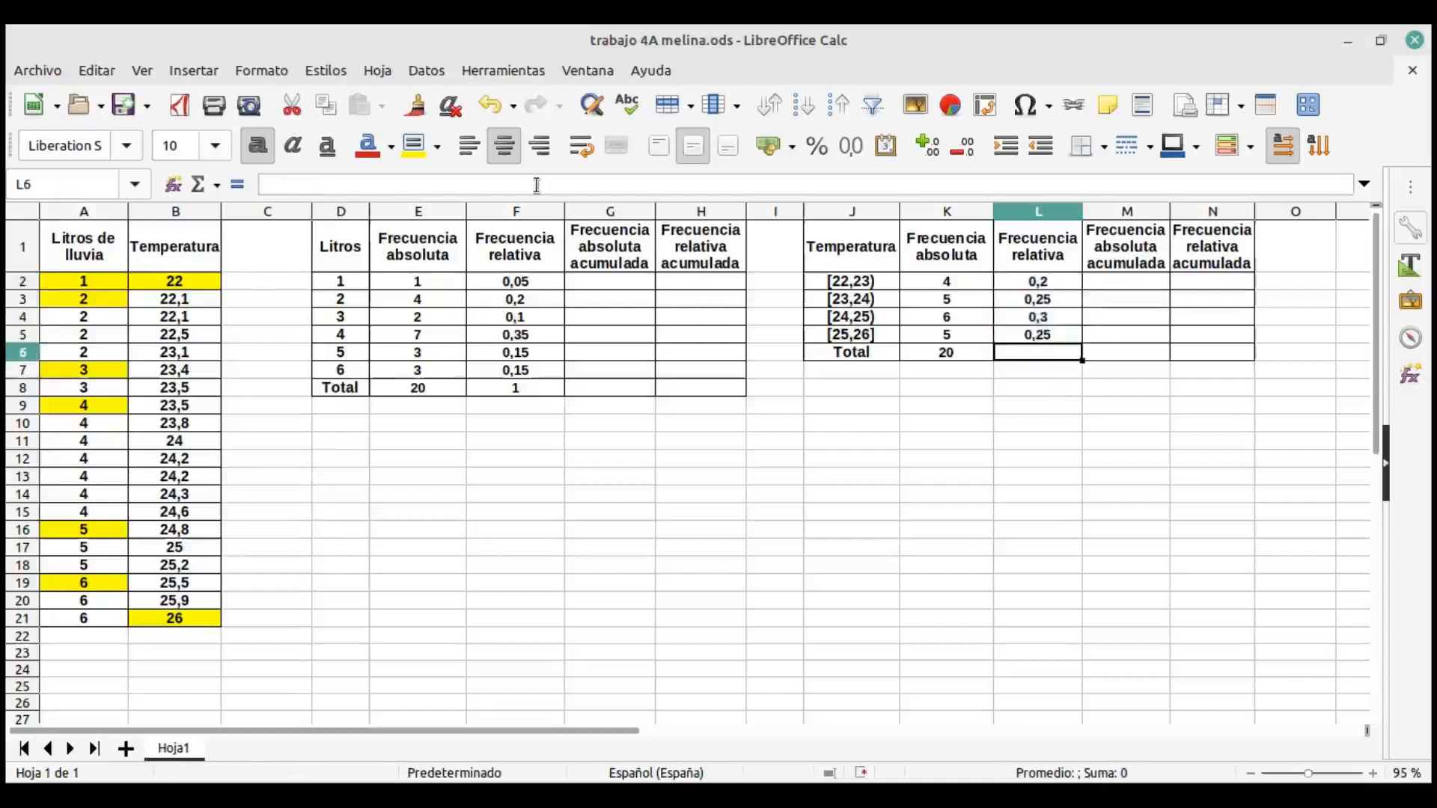
pyautogui.write('=SUMA(')
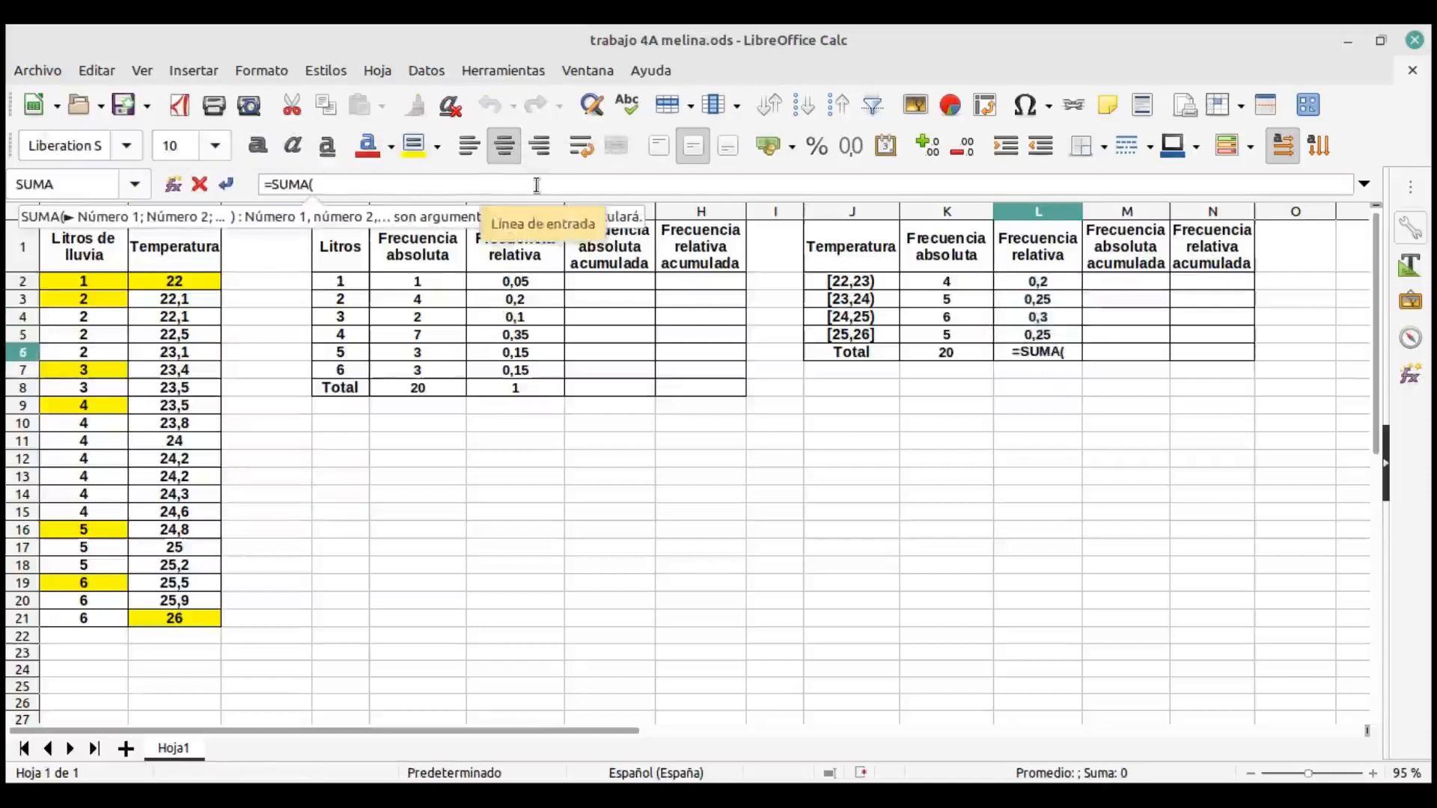
pyautogui.moveTo(1038, 282); pyautogui.dragTo(1055, 336)
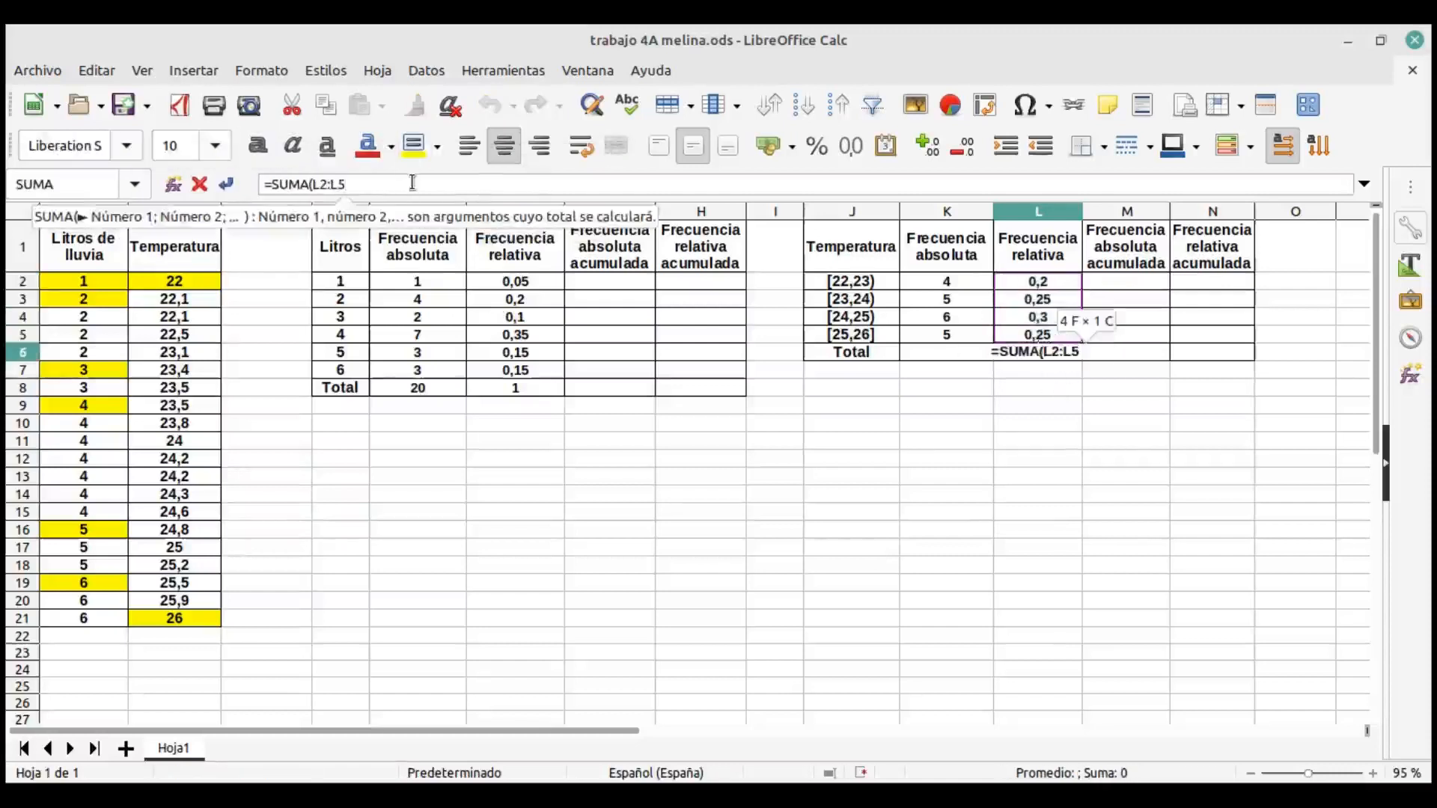
pyautogui.press('Return')
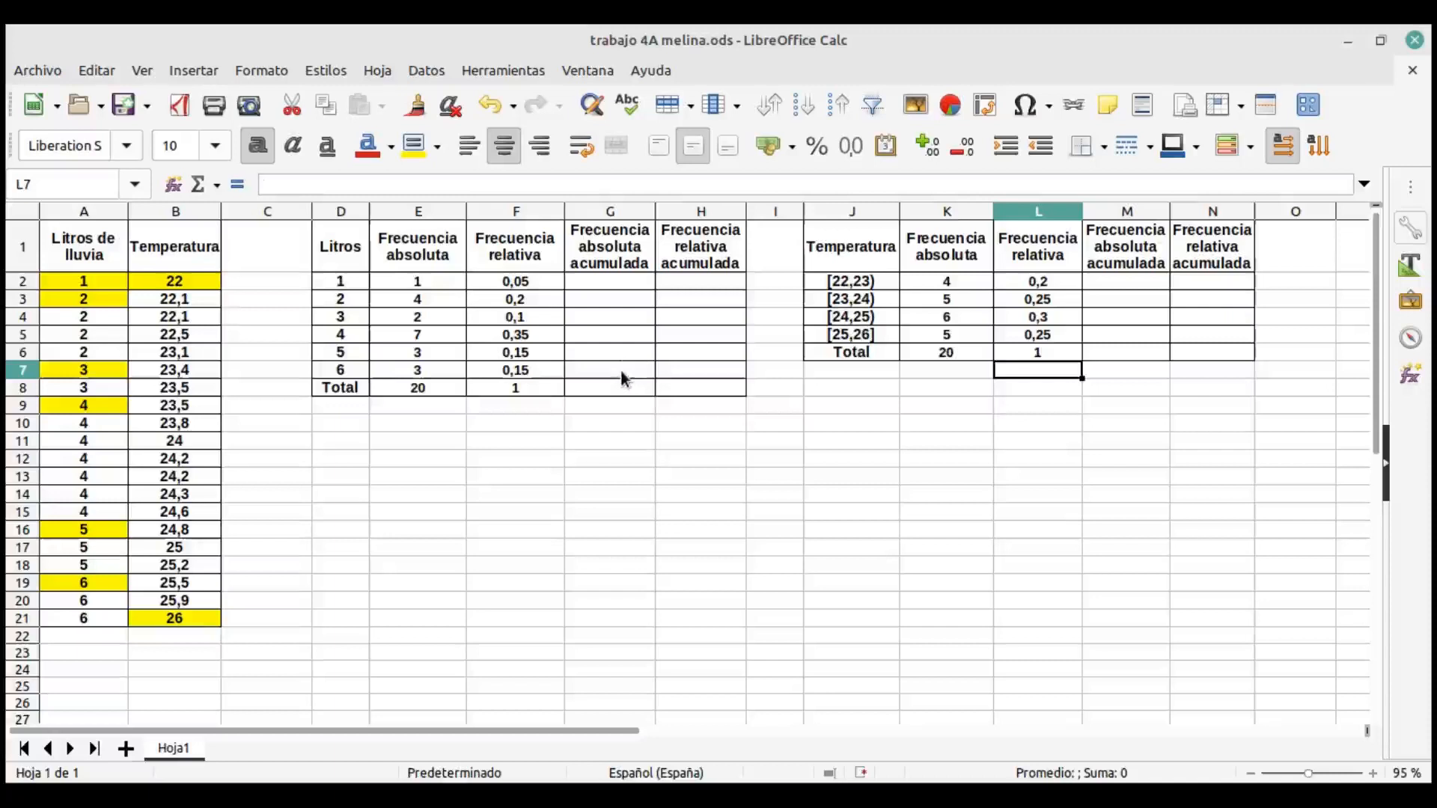
# Copy the first rainfall absolute frequency from E2 into G2 as the first accumulated absolute frequency.
pyautogui.click(417, 283)
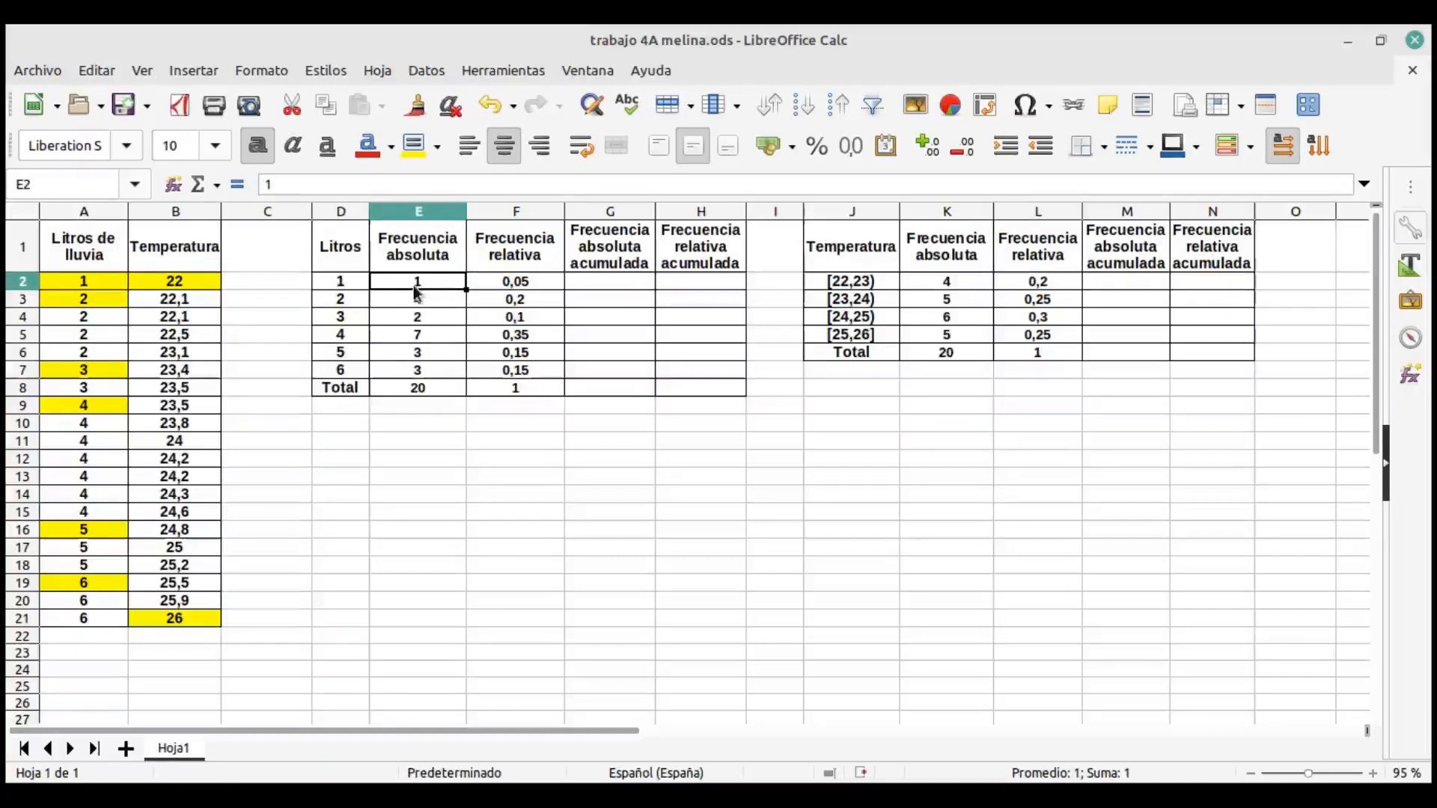
pyautogui.hotkey('ctrl', 'c')
pyautogui.click(613, 277)
pyautogui.hotkey('ctrl', 'v')
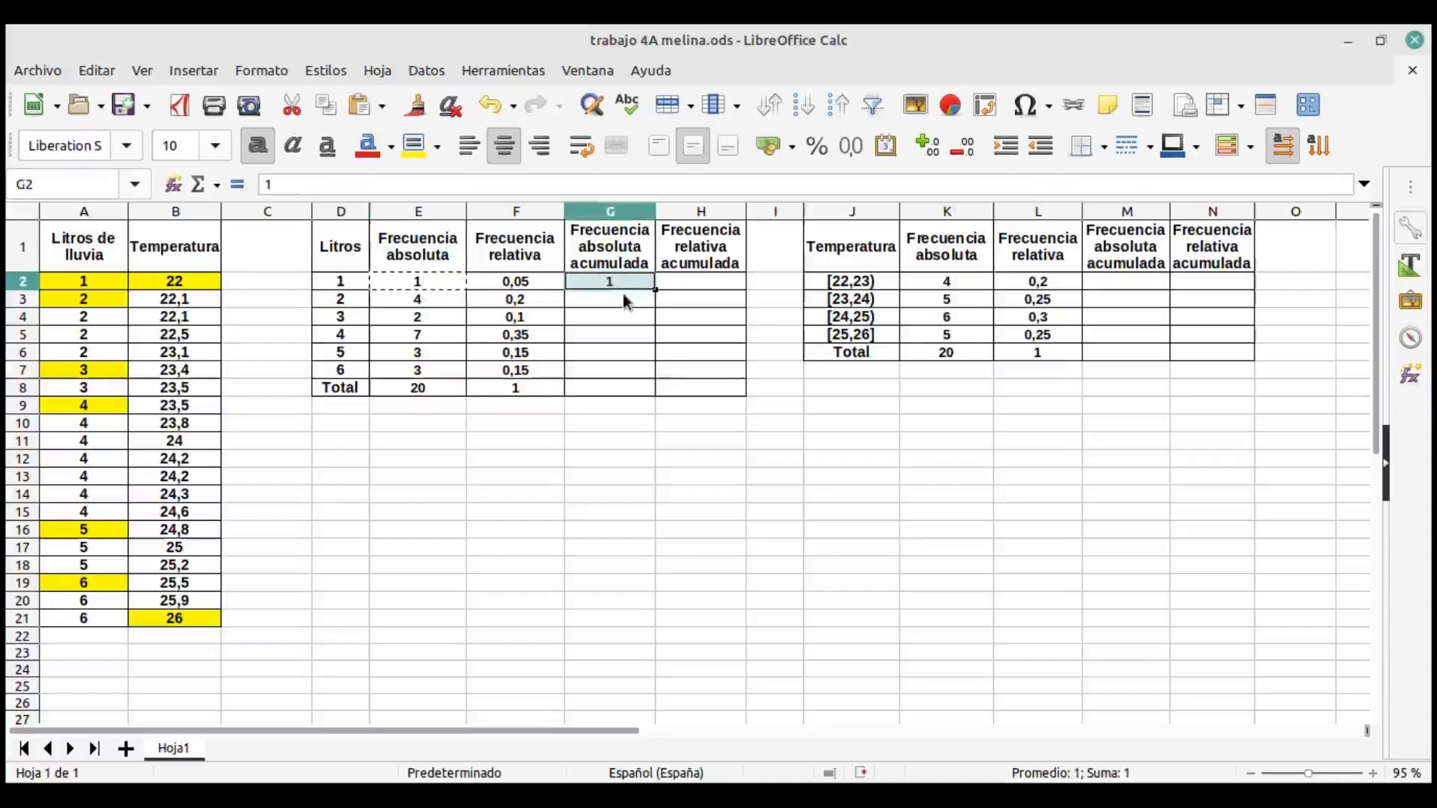
# Examine which rainfall absolute frequencies, from E2 downward, must be added for each accumulated absolute frequency in column G.
pyautogui.click(625, 298)
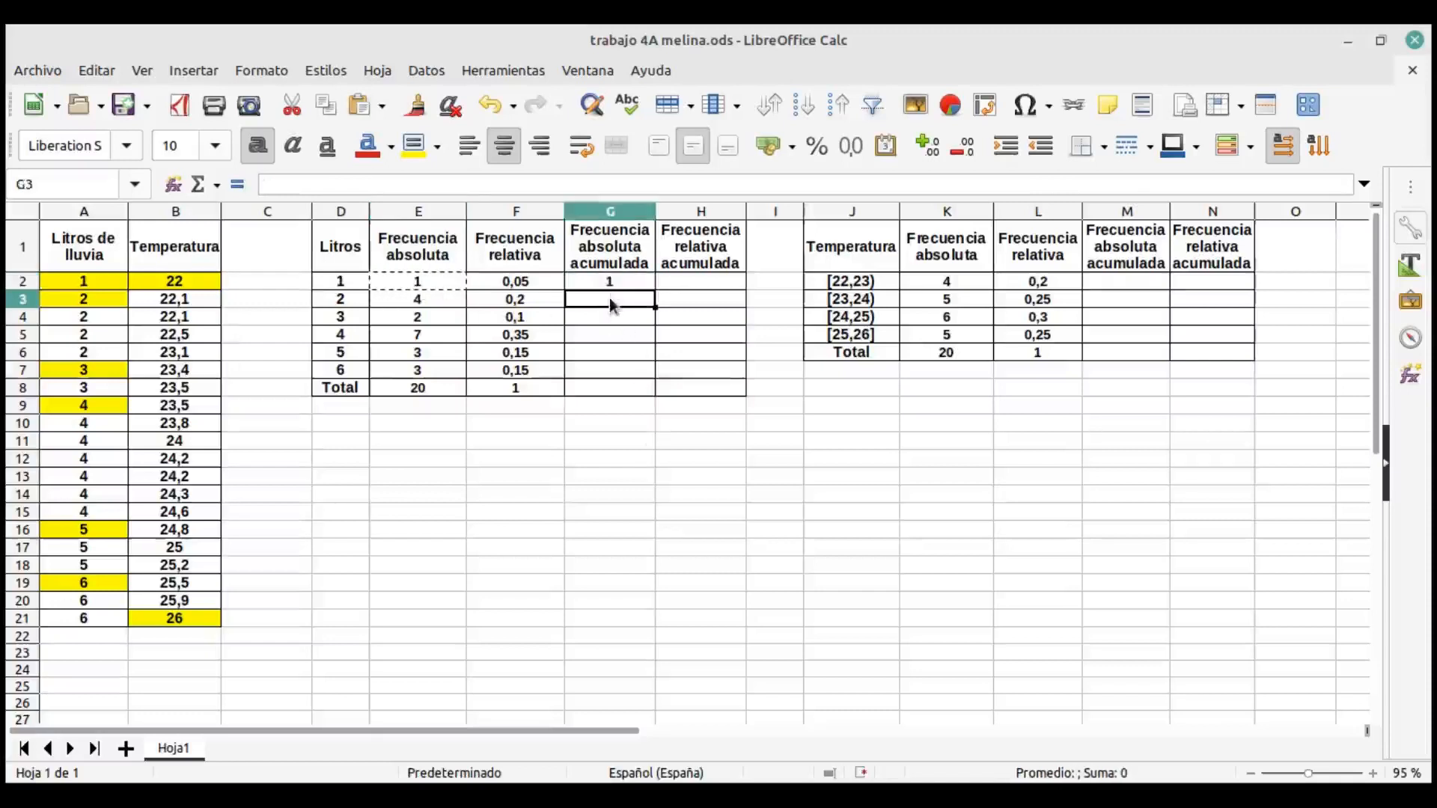
pyautogui.moveTo(431, 281); pyautogui.dragTo(433, 294)
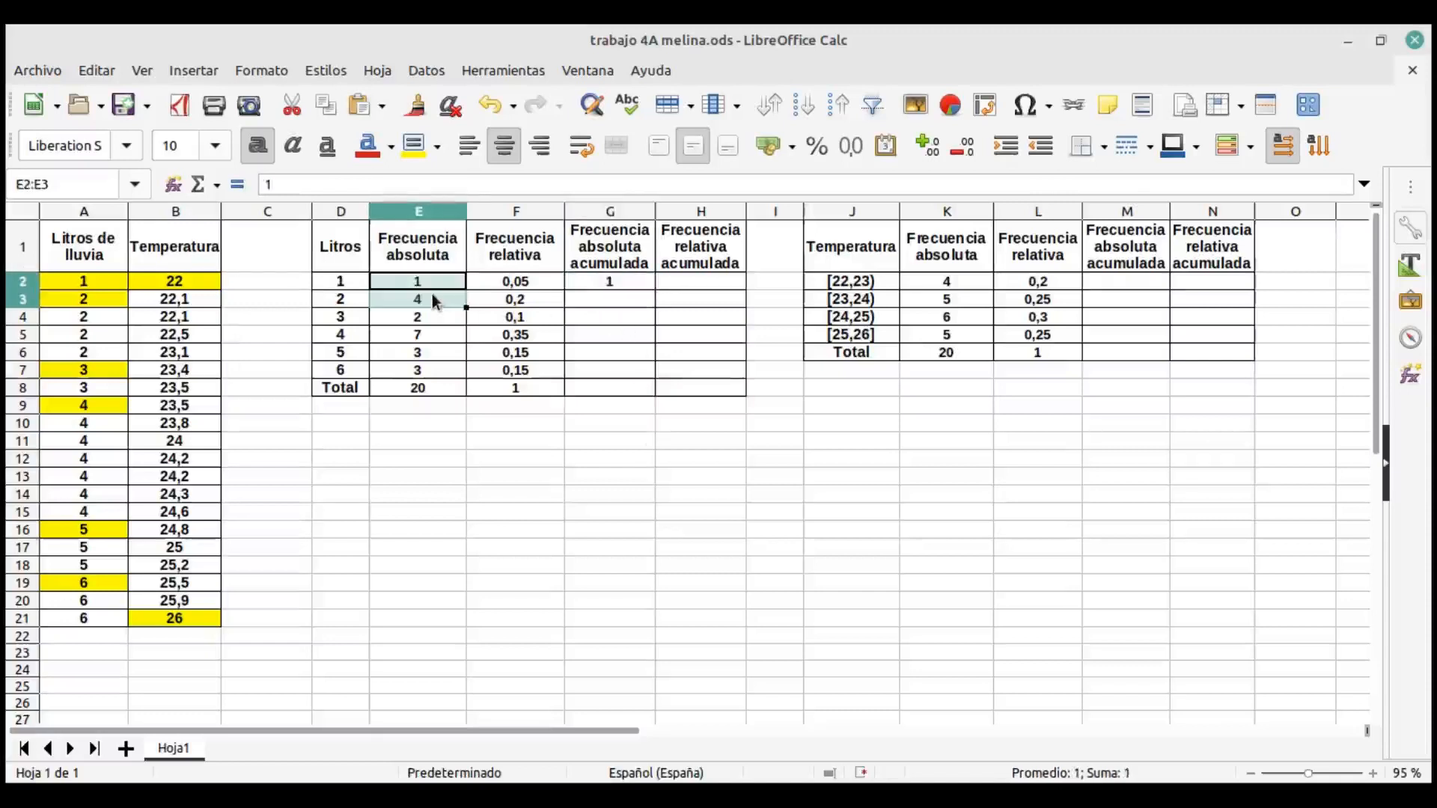
pyautogui.click(603, 316)
pyautogui.moveTo(443, 280); pyautogui.dragTo(450, 313)
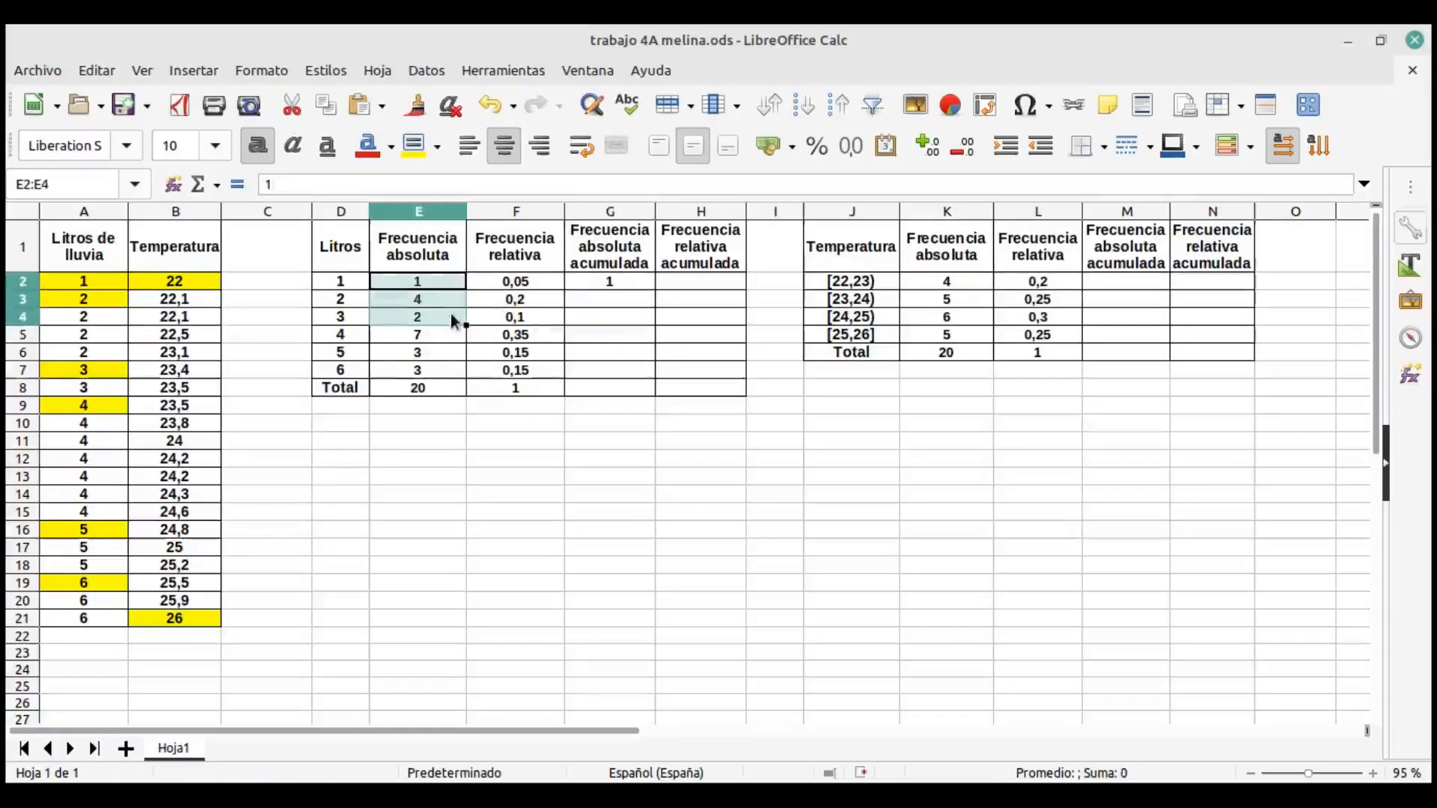
pyautogui.click(596, 342)
pyautogui.moveTo(417, 282); pyautogui.dragTo(429, 338)
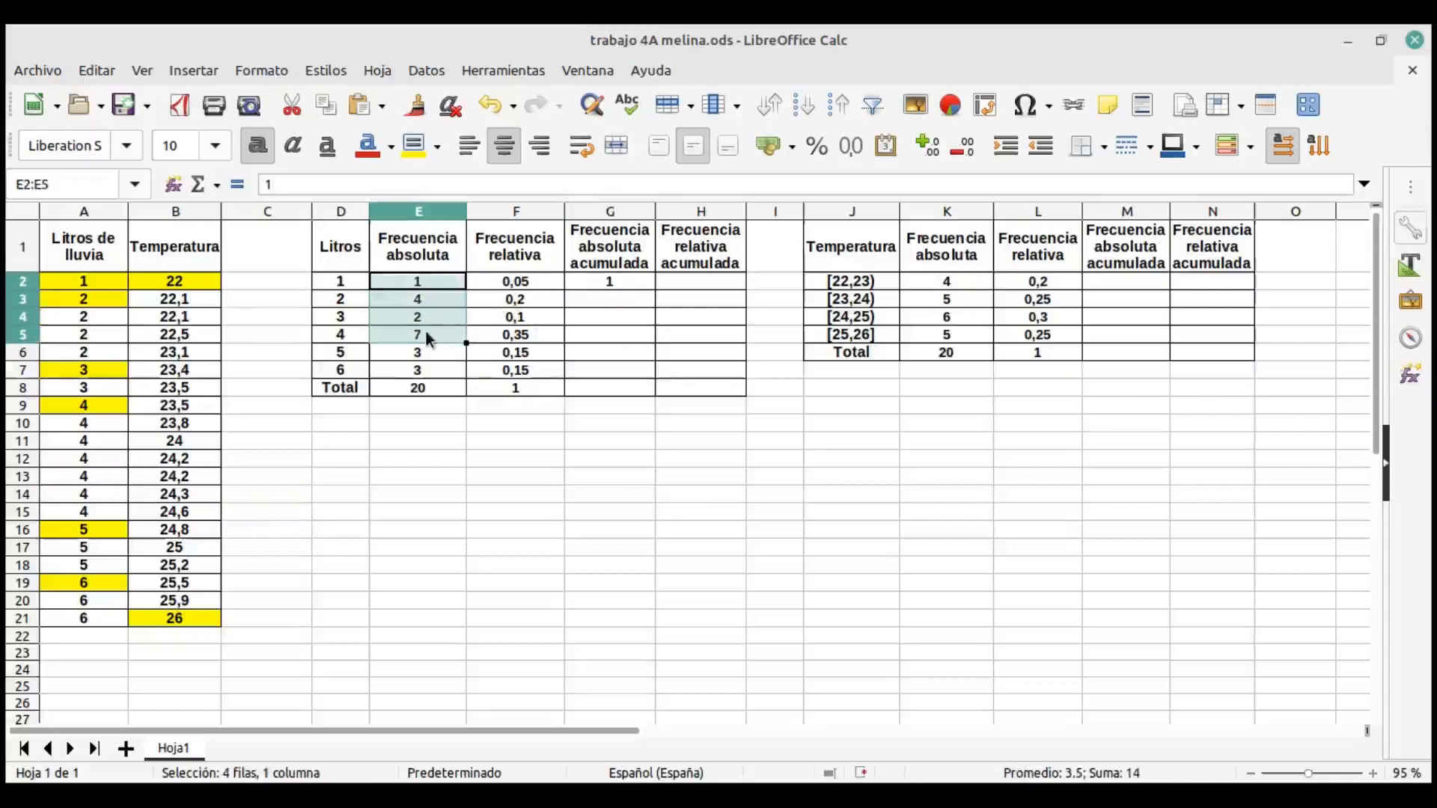
pyautogui.click(608, 345)
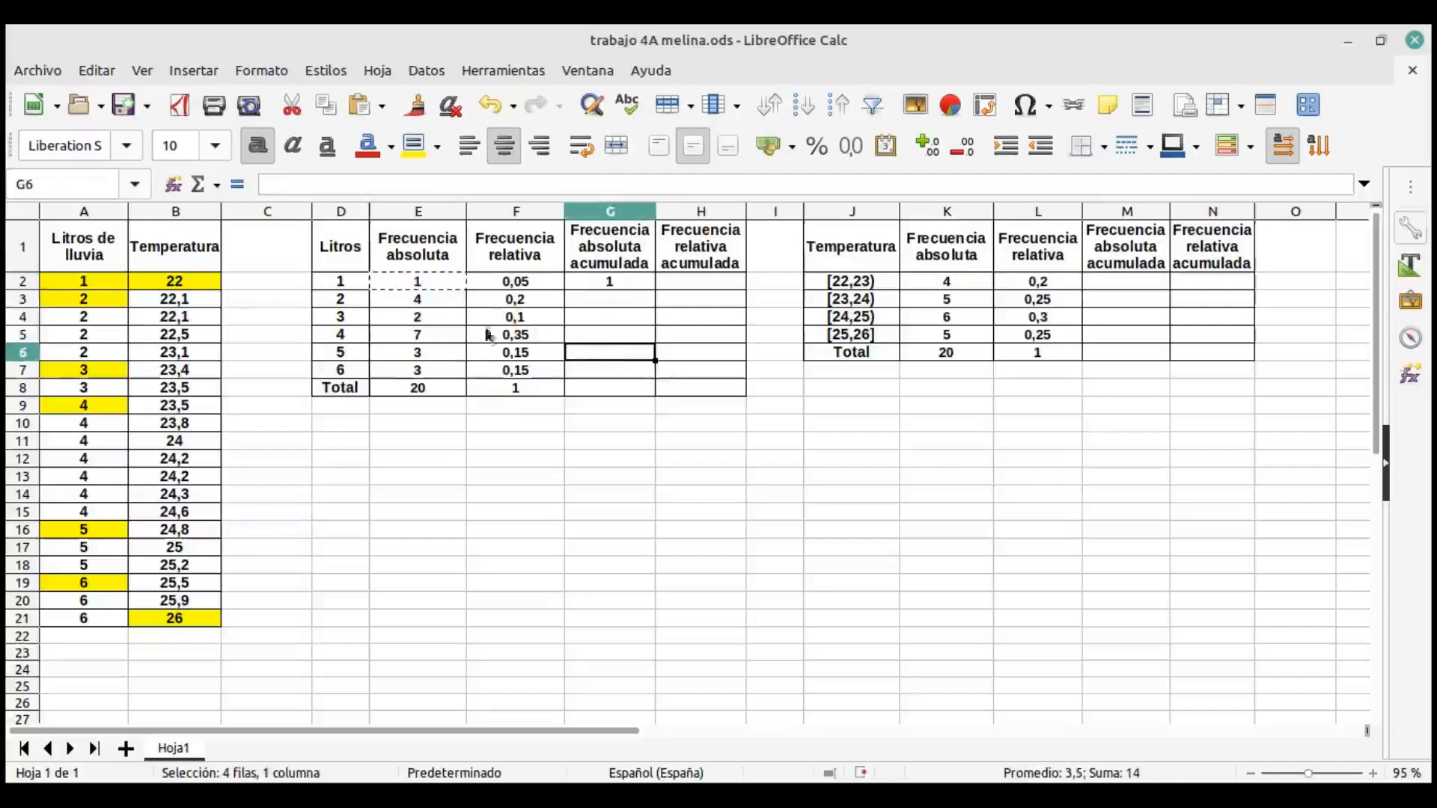
pyautogui.moveTo(433, 277); pyautogui.dragTo(419, 356)
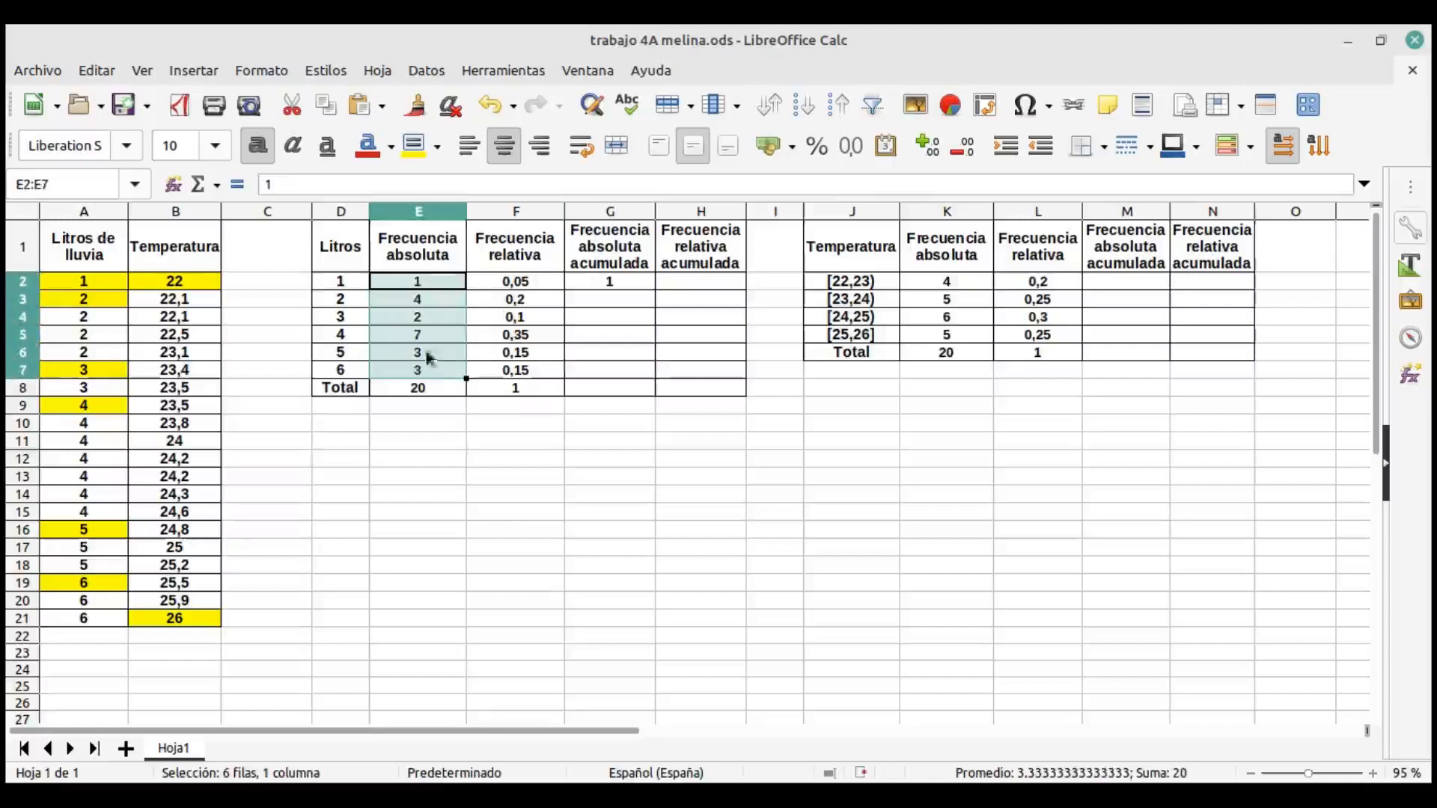
# Calculate the second rainfall accumulated absolute frequency in G3 with the formula =SUMA(E2:E3).
pyautogui.click(622, 303)
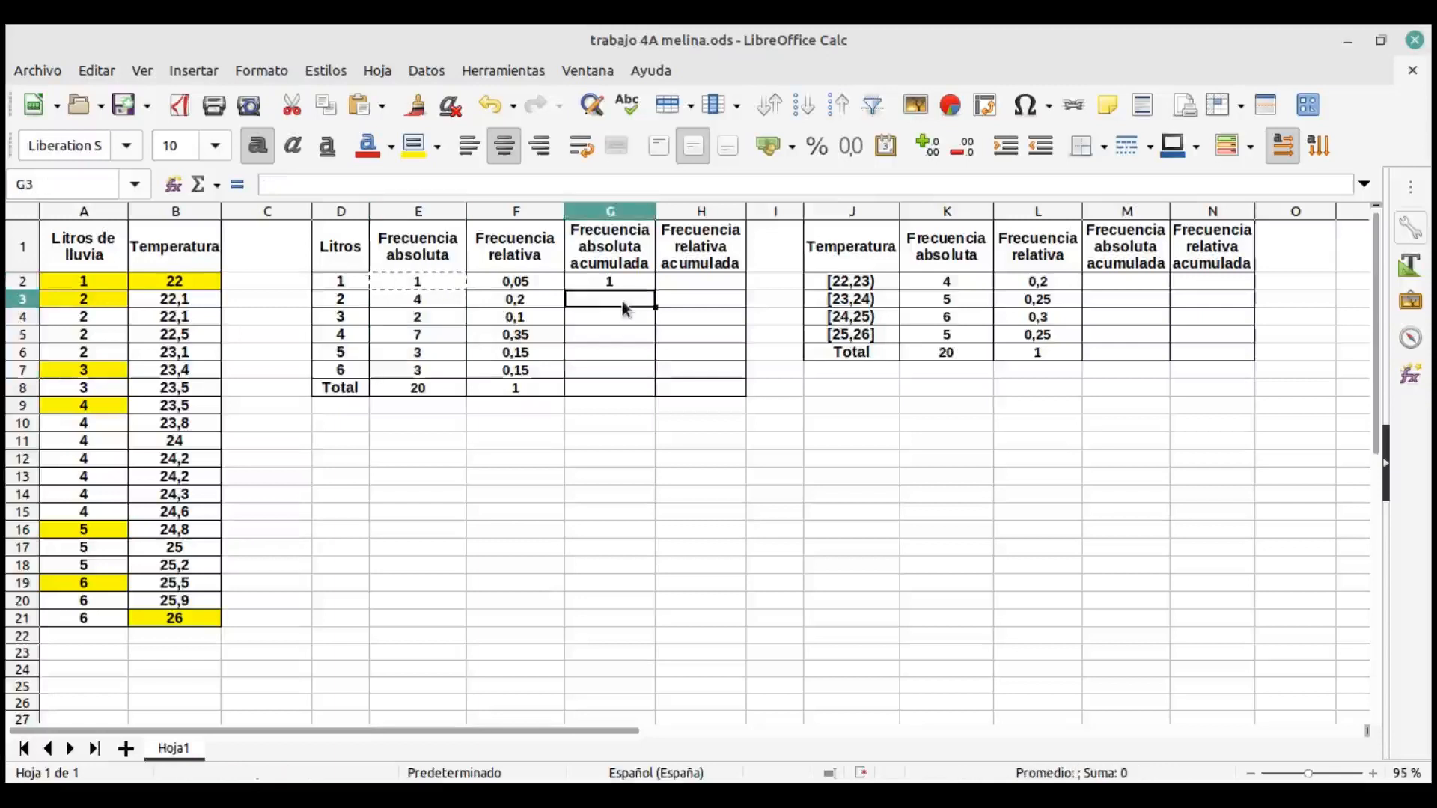
pyautogui.click(526, 182)
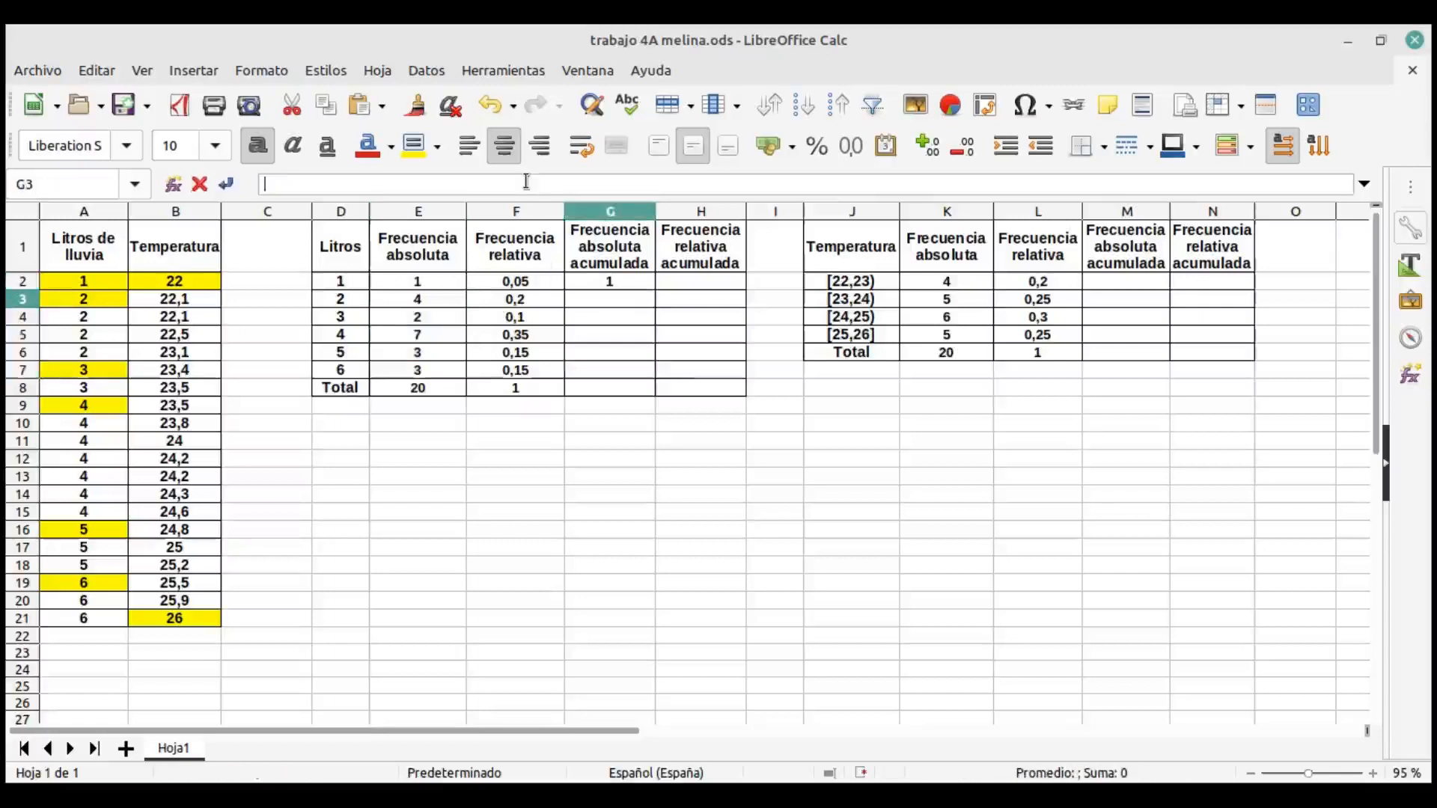
pyautogui.write('=SUMA')
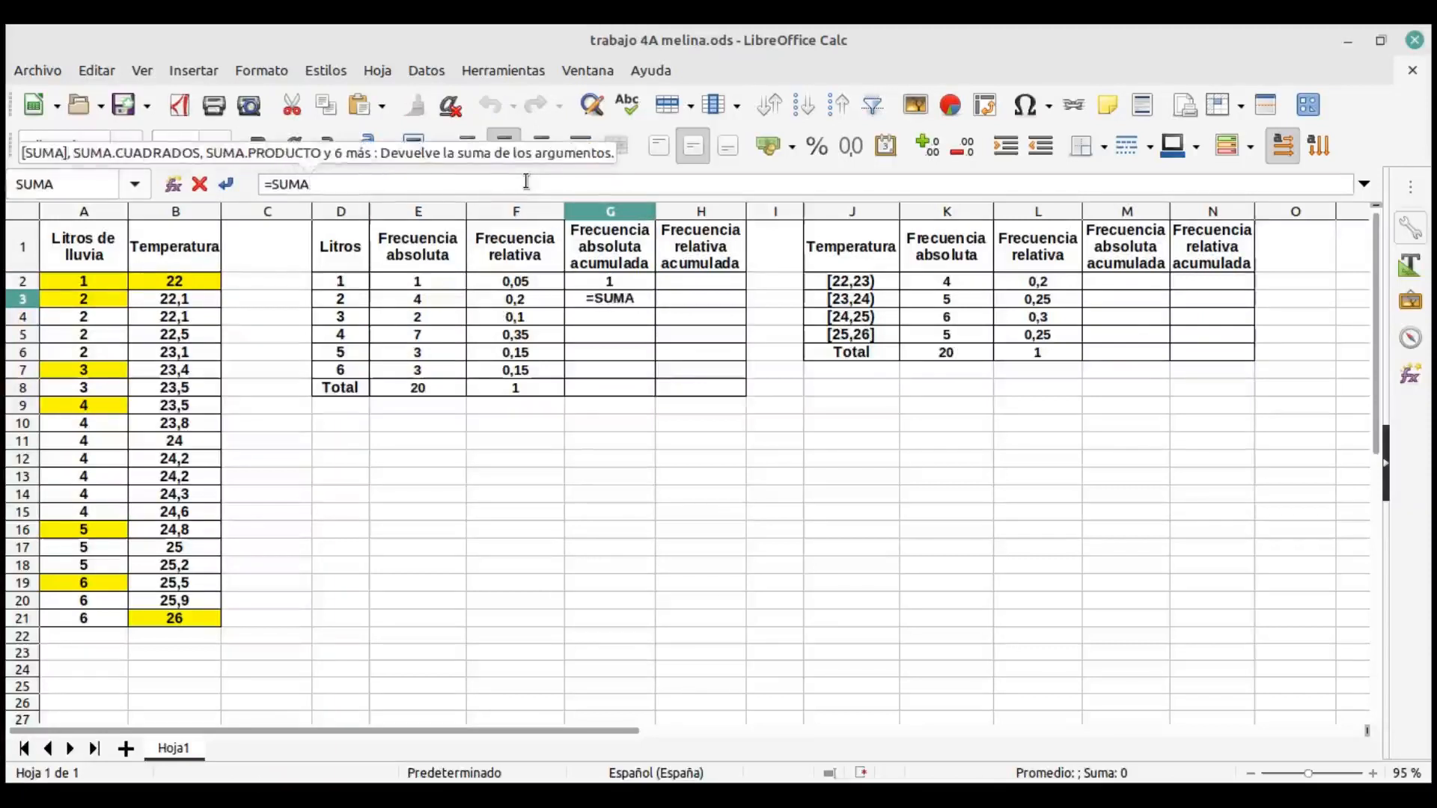
pyautogui.write('(')
pyautogui.moveTo(437, 287); pyautogui.dragTo(435, 302)
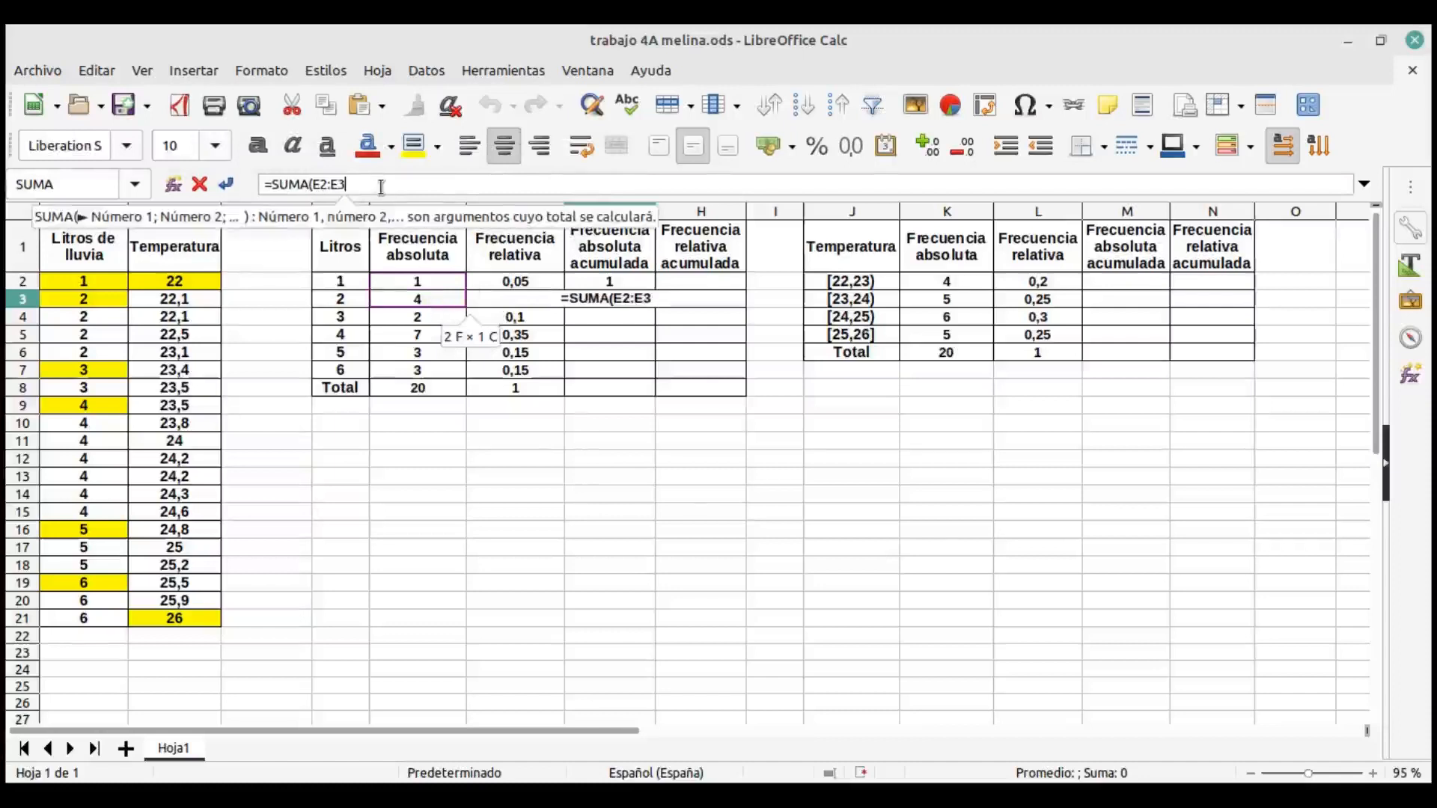
pyautogui.write(')')
pyautogui.press('Return')
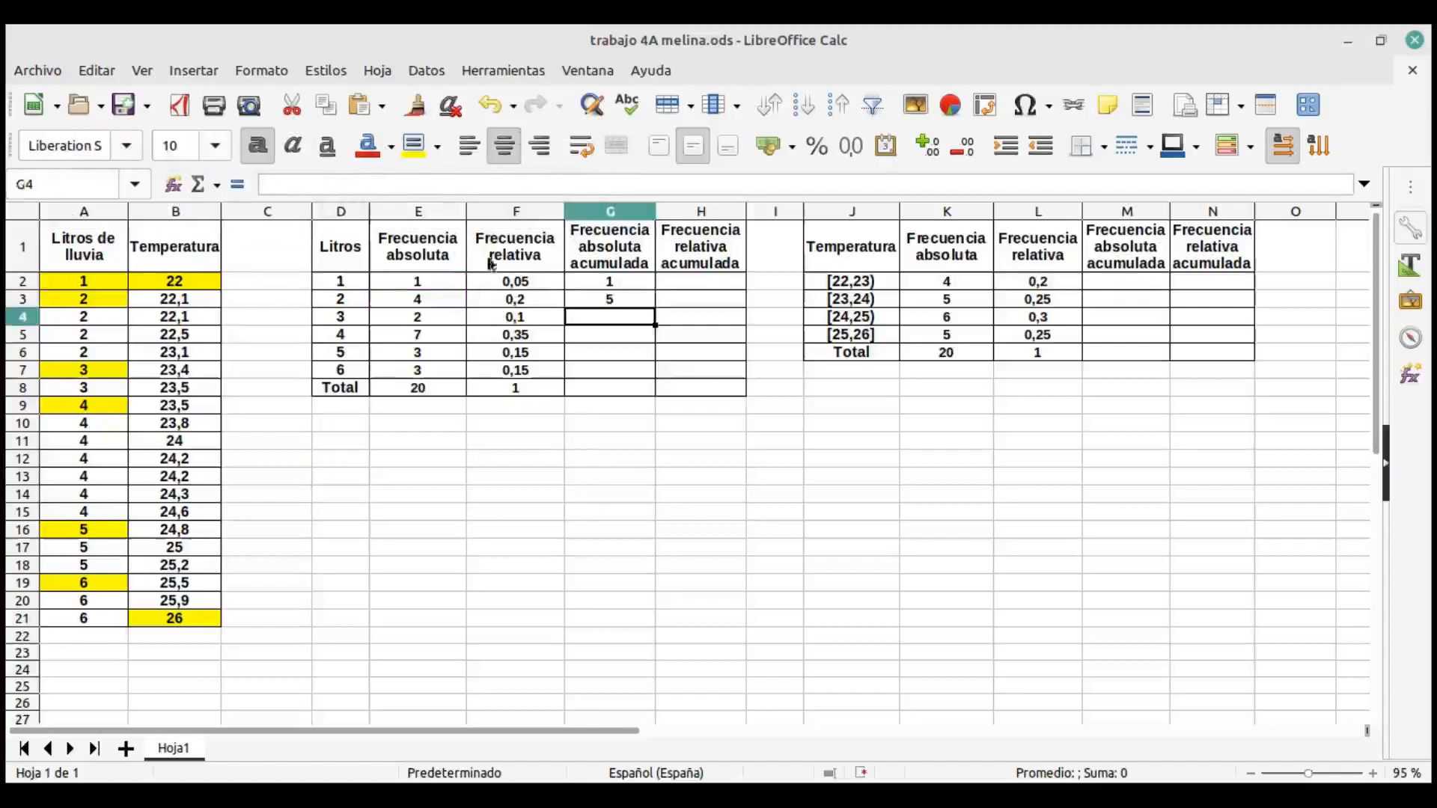
# Calculate the rainfall accumulated absolute frequencies for 3 and 4 litres with =SUMA(E2:E4) in G4 and =SUMA(E2:E5) in G5.
pyautogui.click(394, 181)
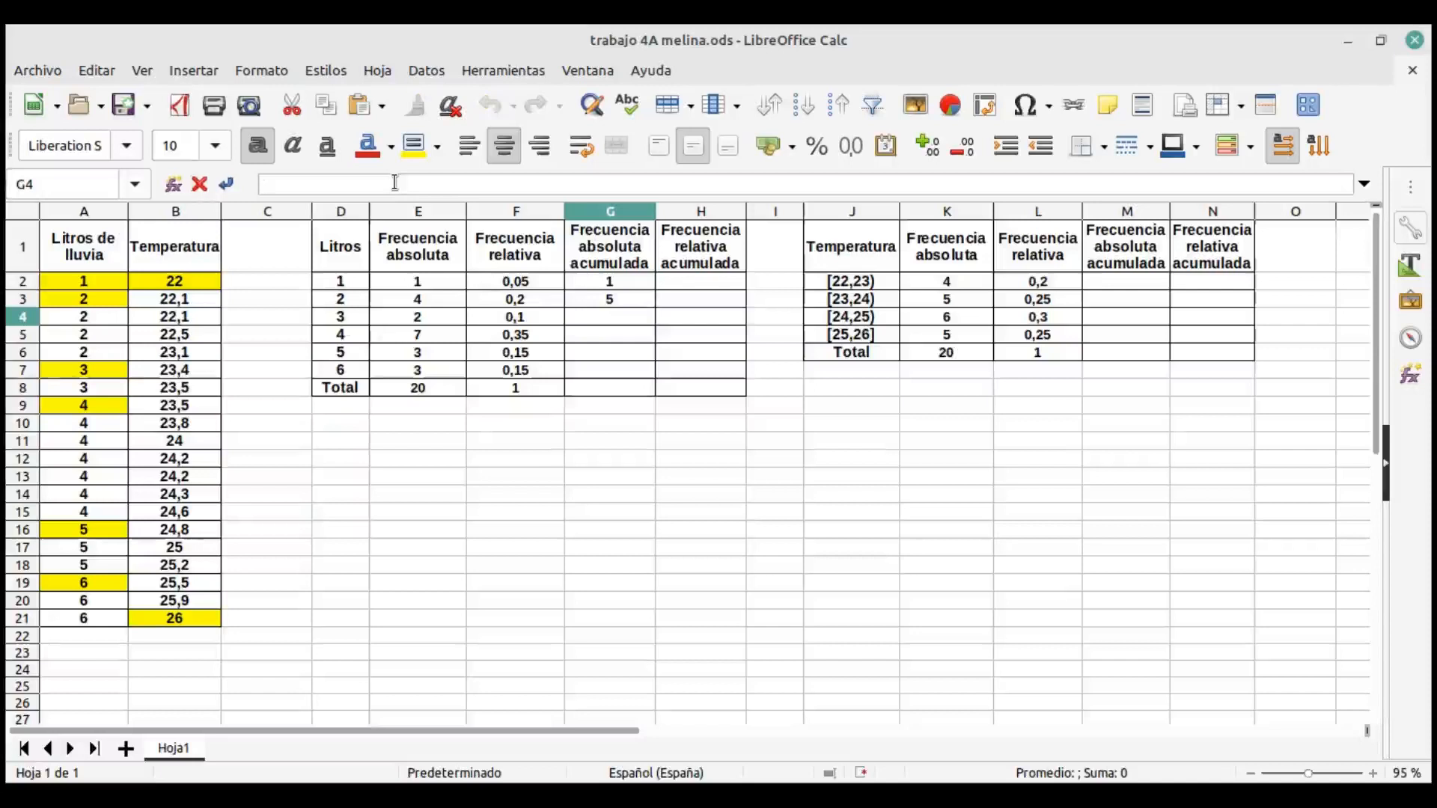
pyautogui.write('=SUMA(')
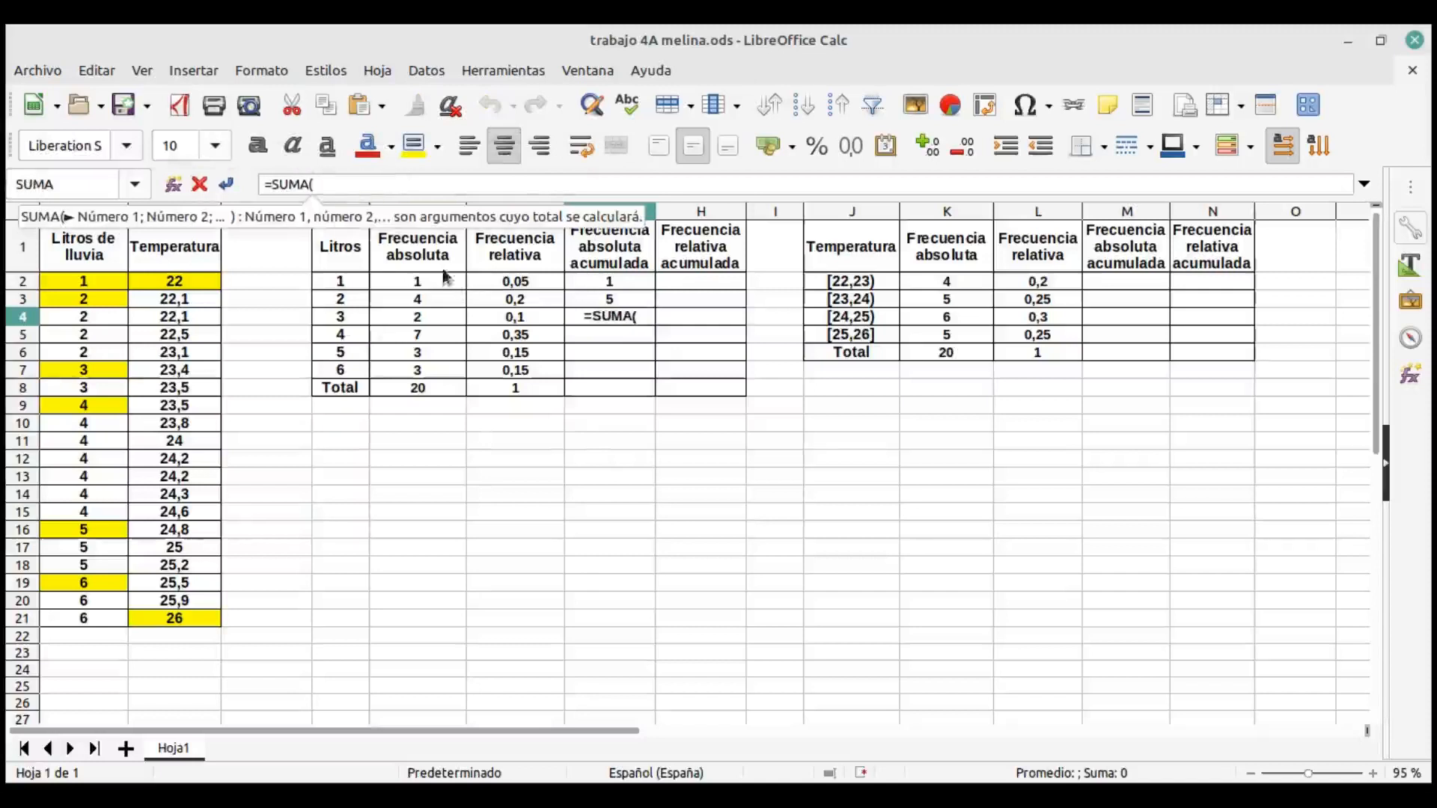
pyautogui.moveTo(442, 285); pyautogui.dragTo(438, 317)
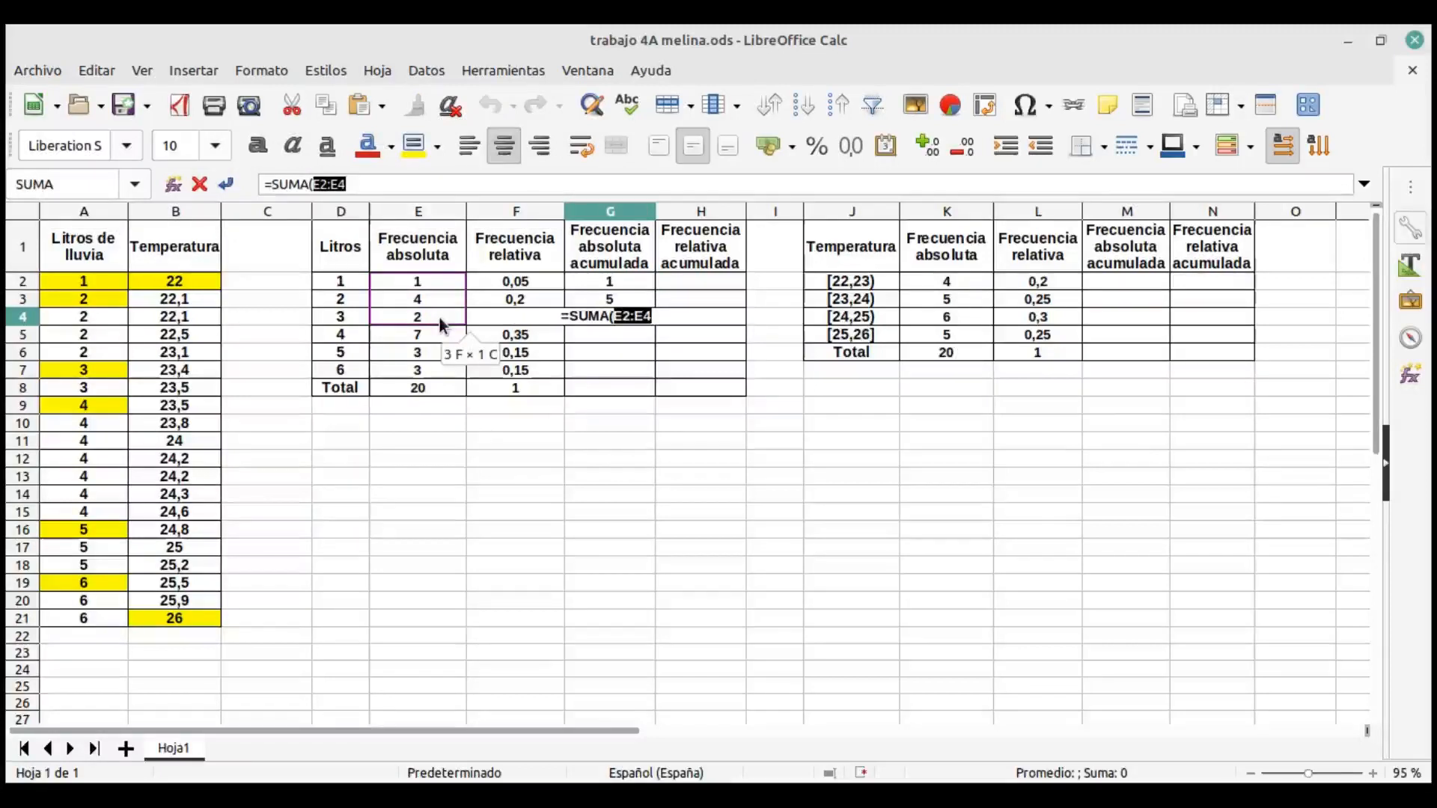
pyautogui.write(')')
pyautogui.press('Return')
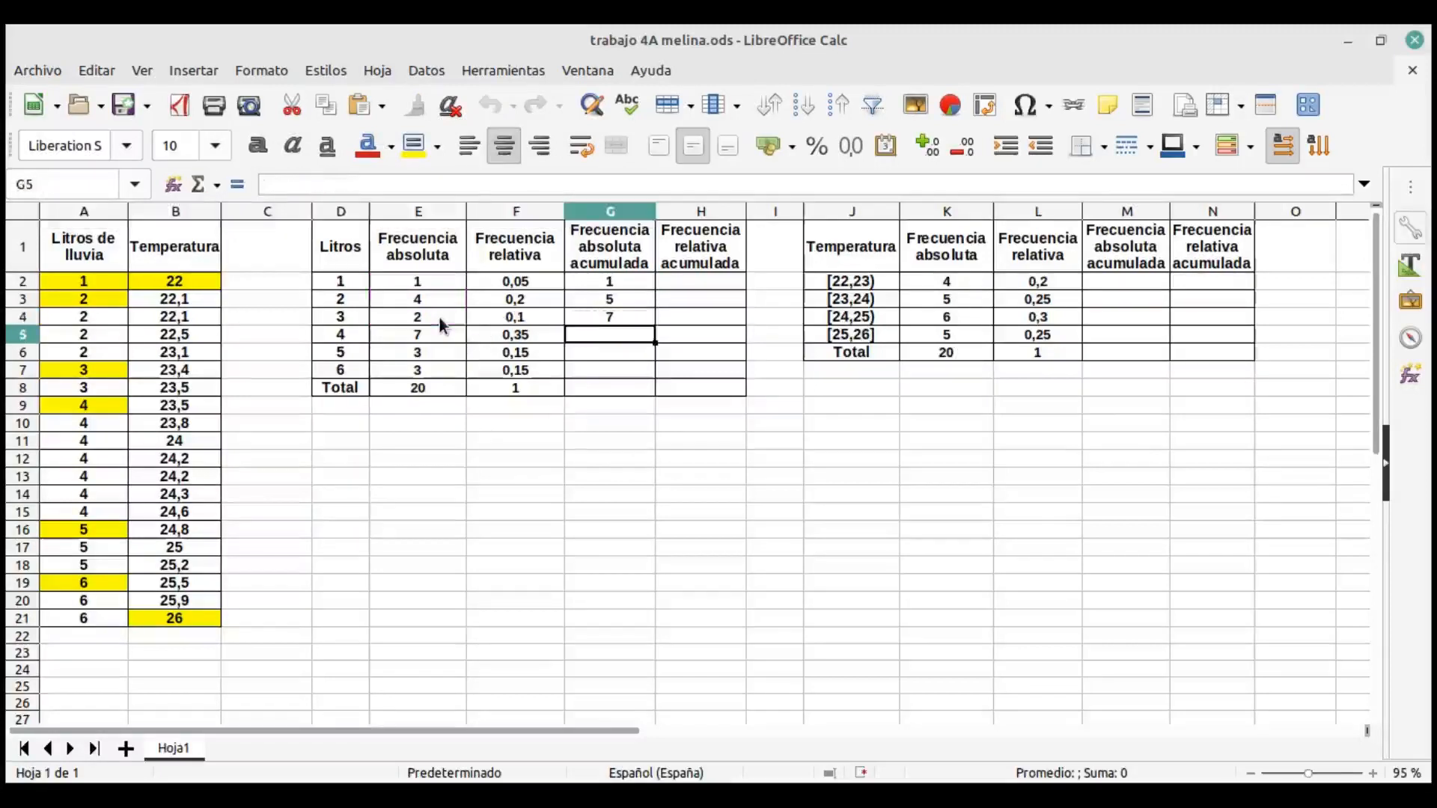
pyautogui.write('=SUMA(')
pyautogui.moveTo(438, 281); pyautogui.dragTo(437, 335)
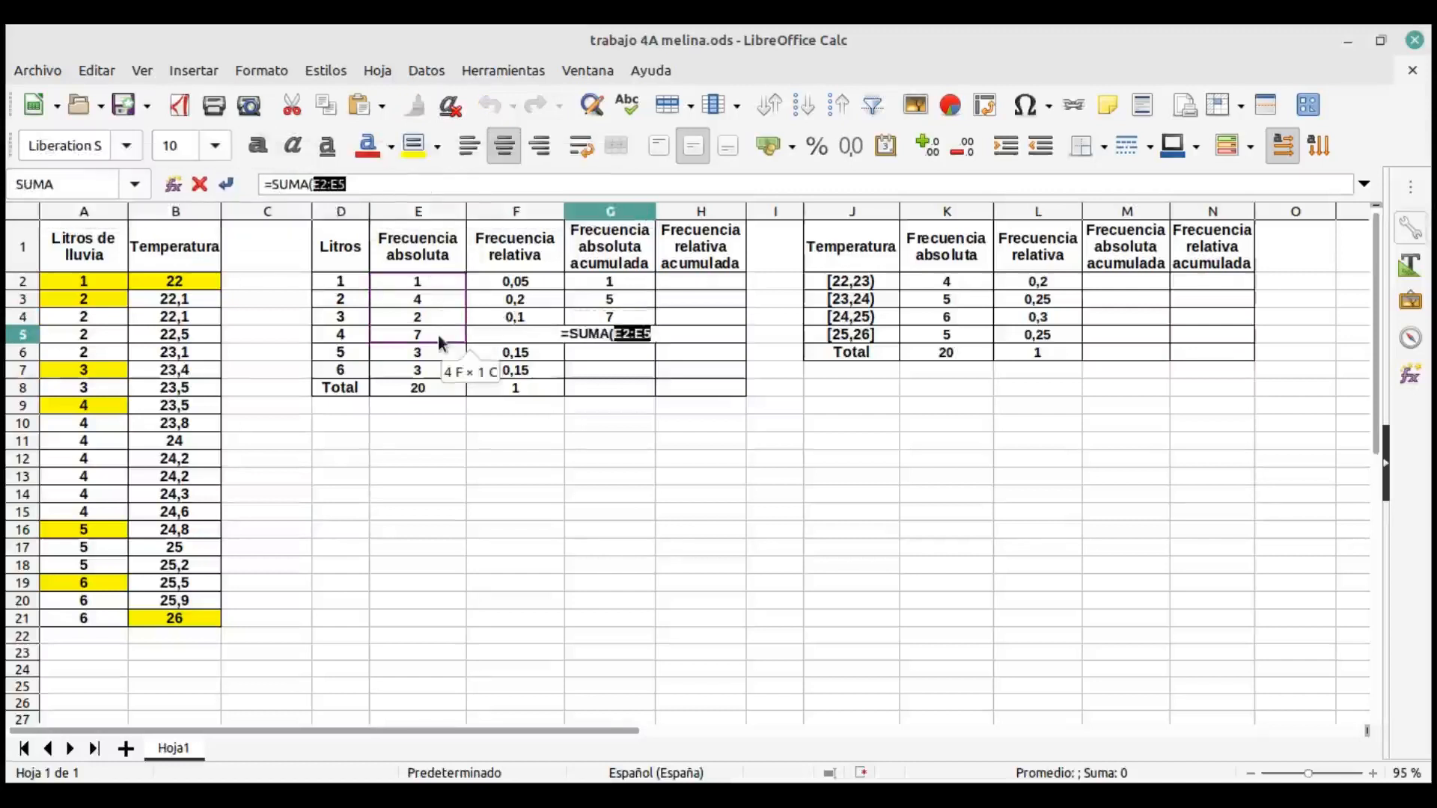
pyautogui.write(')')
pyautogui.press('Return')
# Calculate the rainfall accumulated absolute frequencies for 5 and 6 litres with =SUMA(E2:E6) in G6 and =SUMA(E2:E7) in G7.
pyautogui.write('=SUMA(')
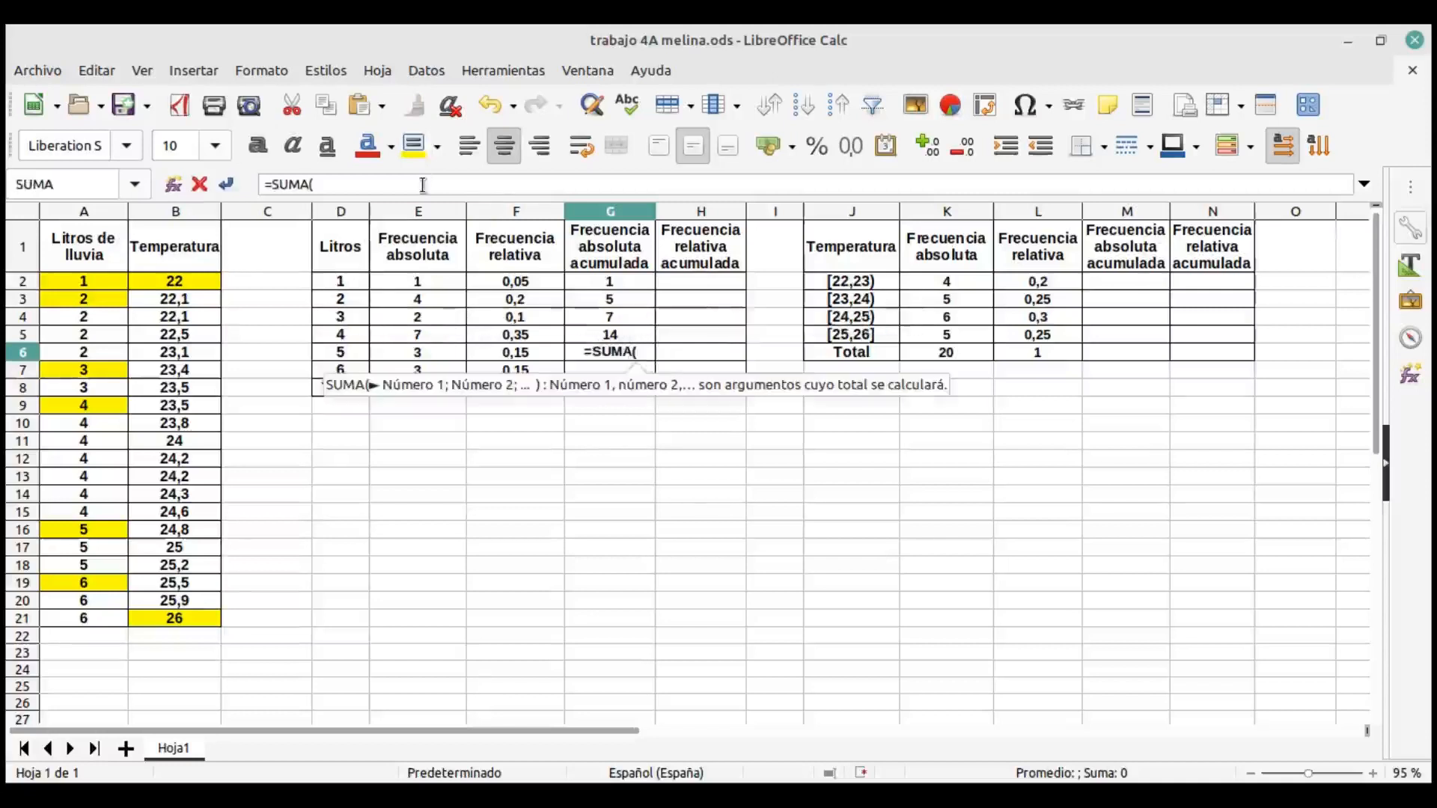
pyautogui.moveTo(445, 283); pyautogui.dragTo(441, 356)
pyautogui.write(')')
pyautogui.press('Return')
pyautogui.write('=SUMA(')
pyautogui.moveTo(451, 281); pyautogui.dragTo(425, 355)
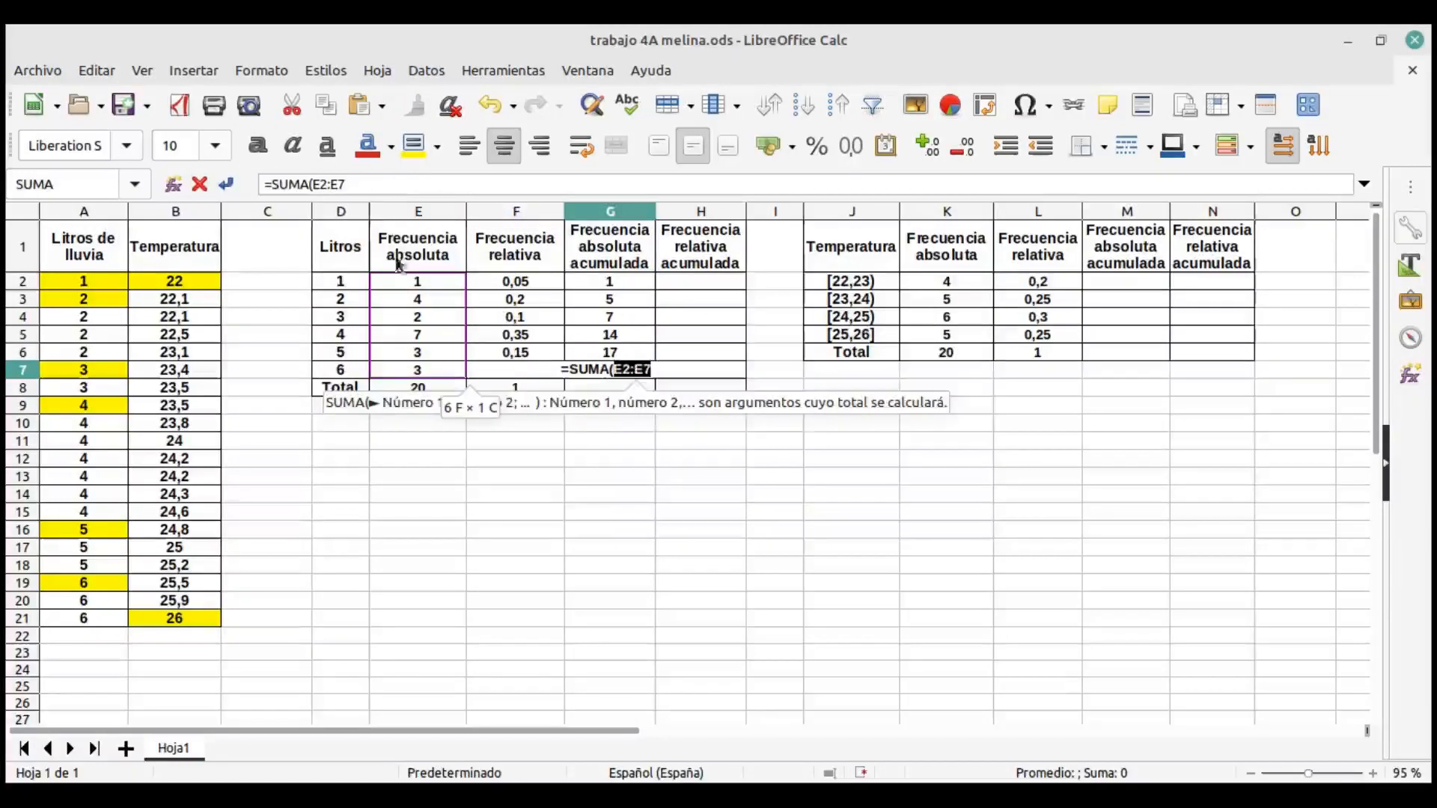
pyautogui.write(')')
pyautogui.press('Return')
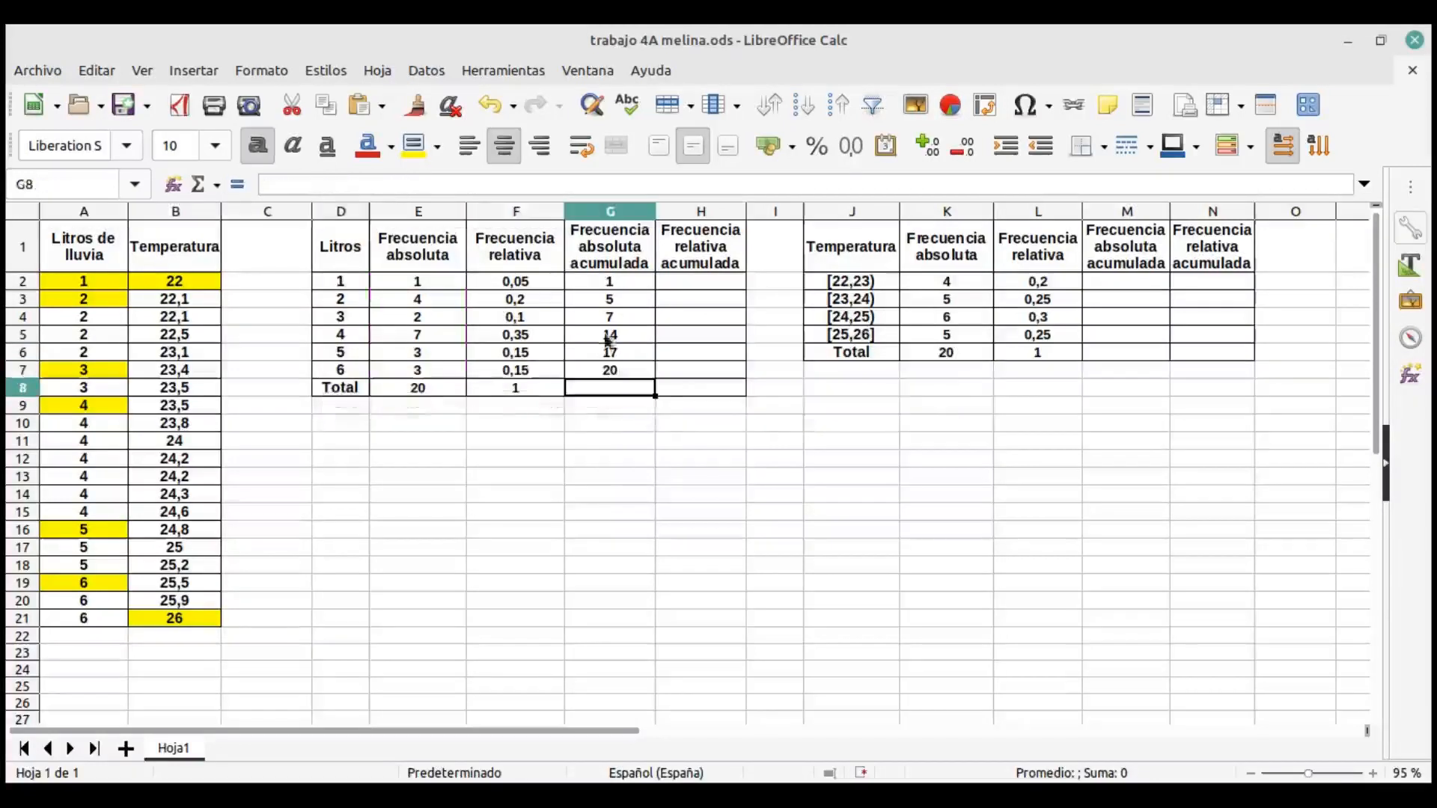
# Highlight the absolute frequency total in E8 and the last accumulated absolute frequency in G7 in yellow.
pyautogui.click(618, 369)
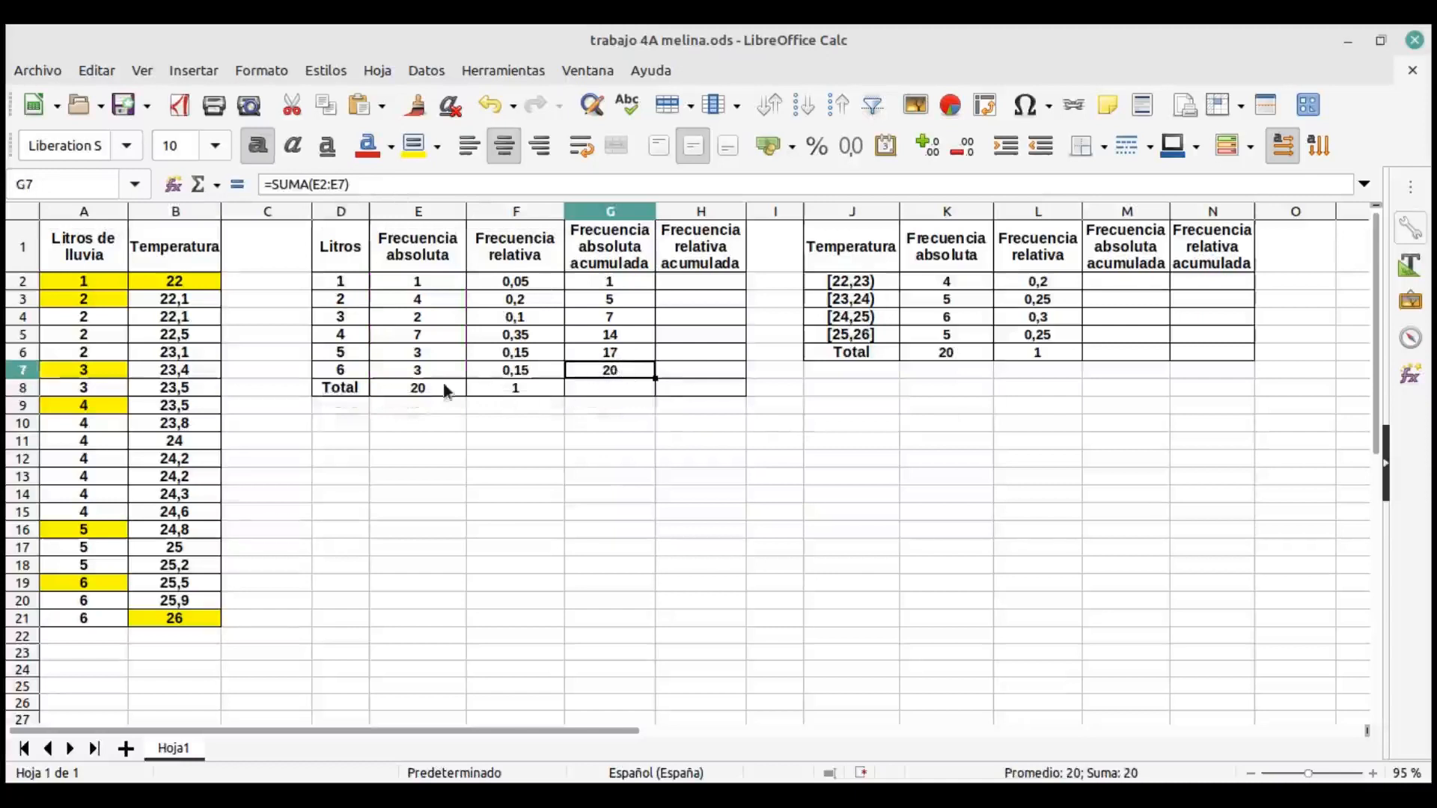
pyautogui.click(417, 389)
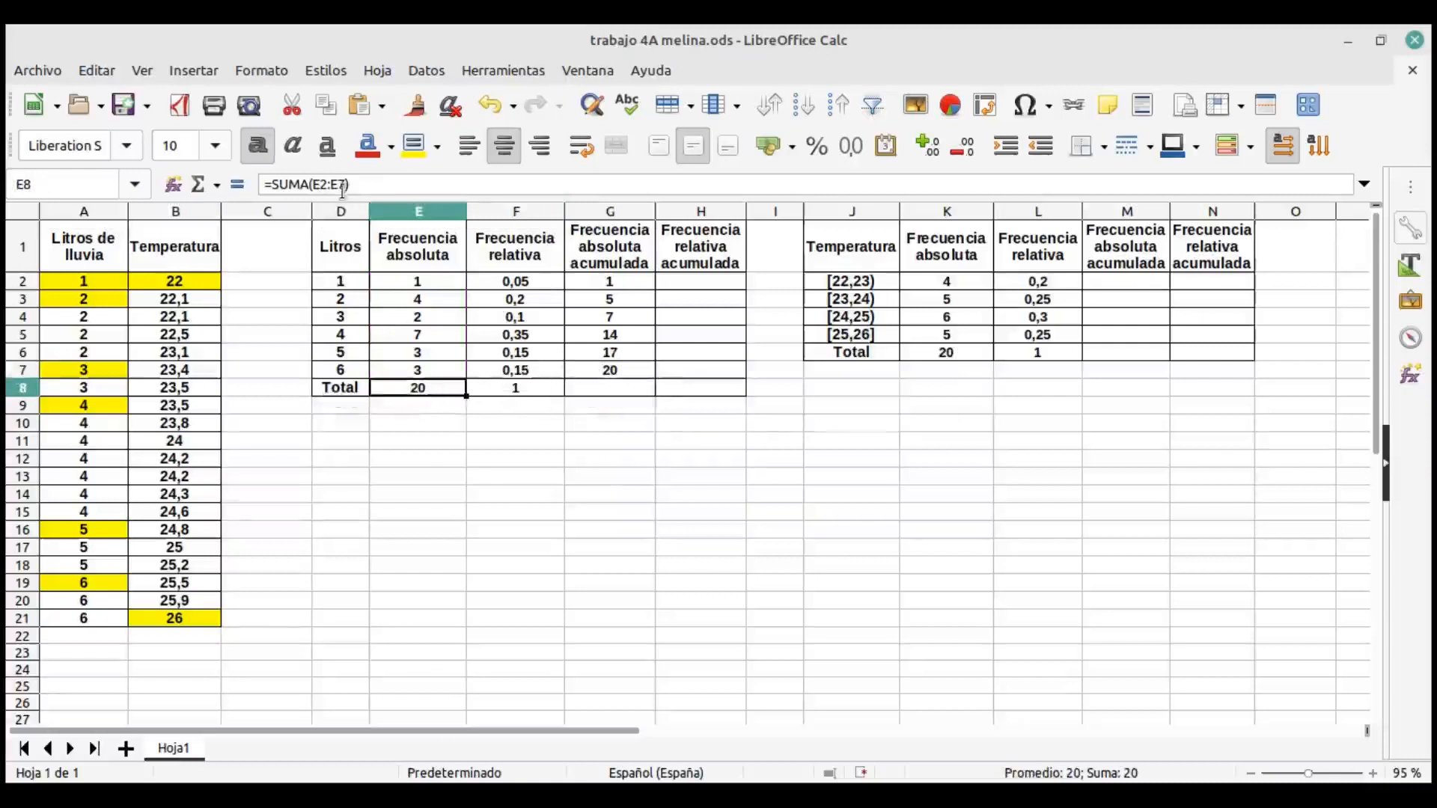
pyautogui.click(414, 146)
pyautogui.click(586, 371)
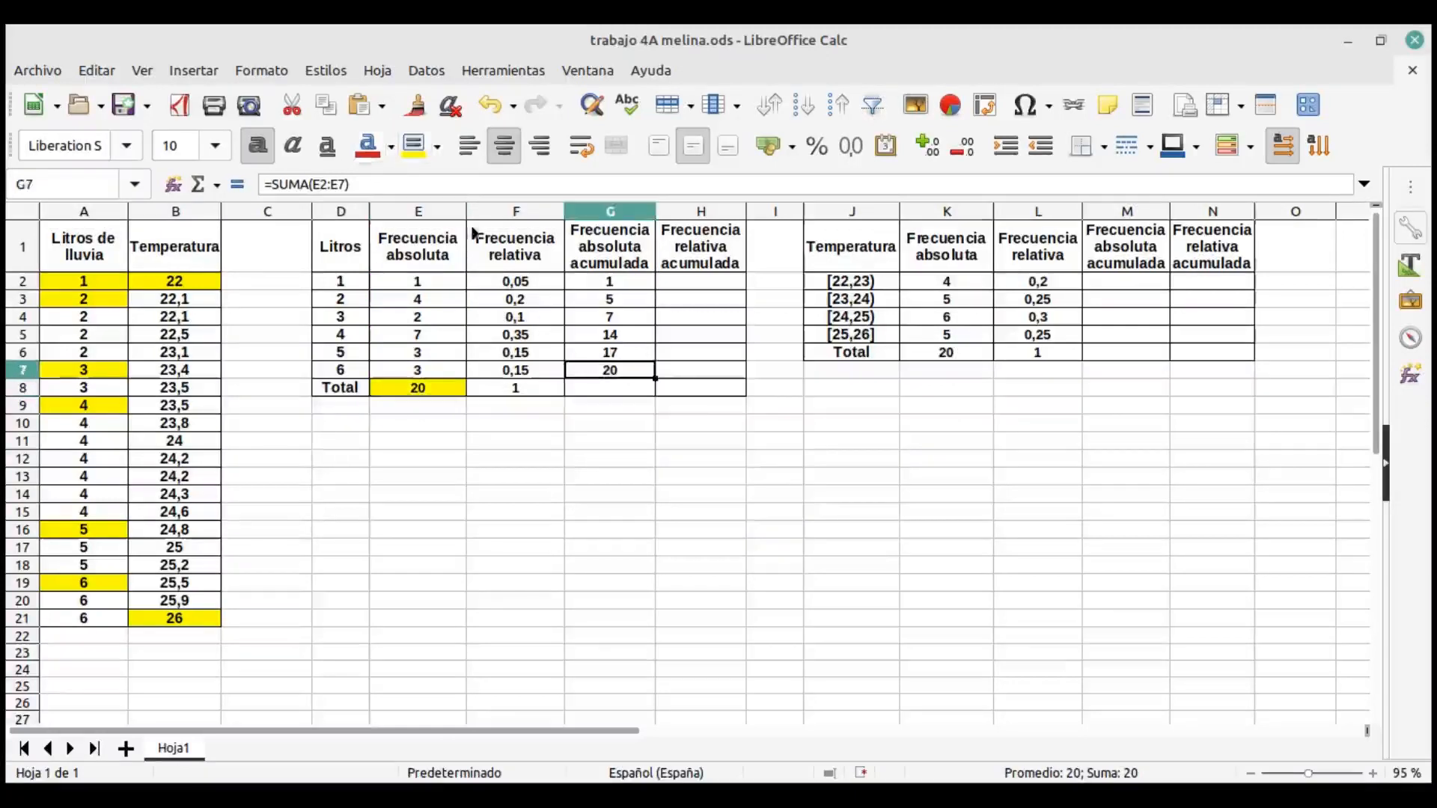
pyautogui.click(411, 150)
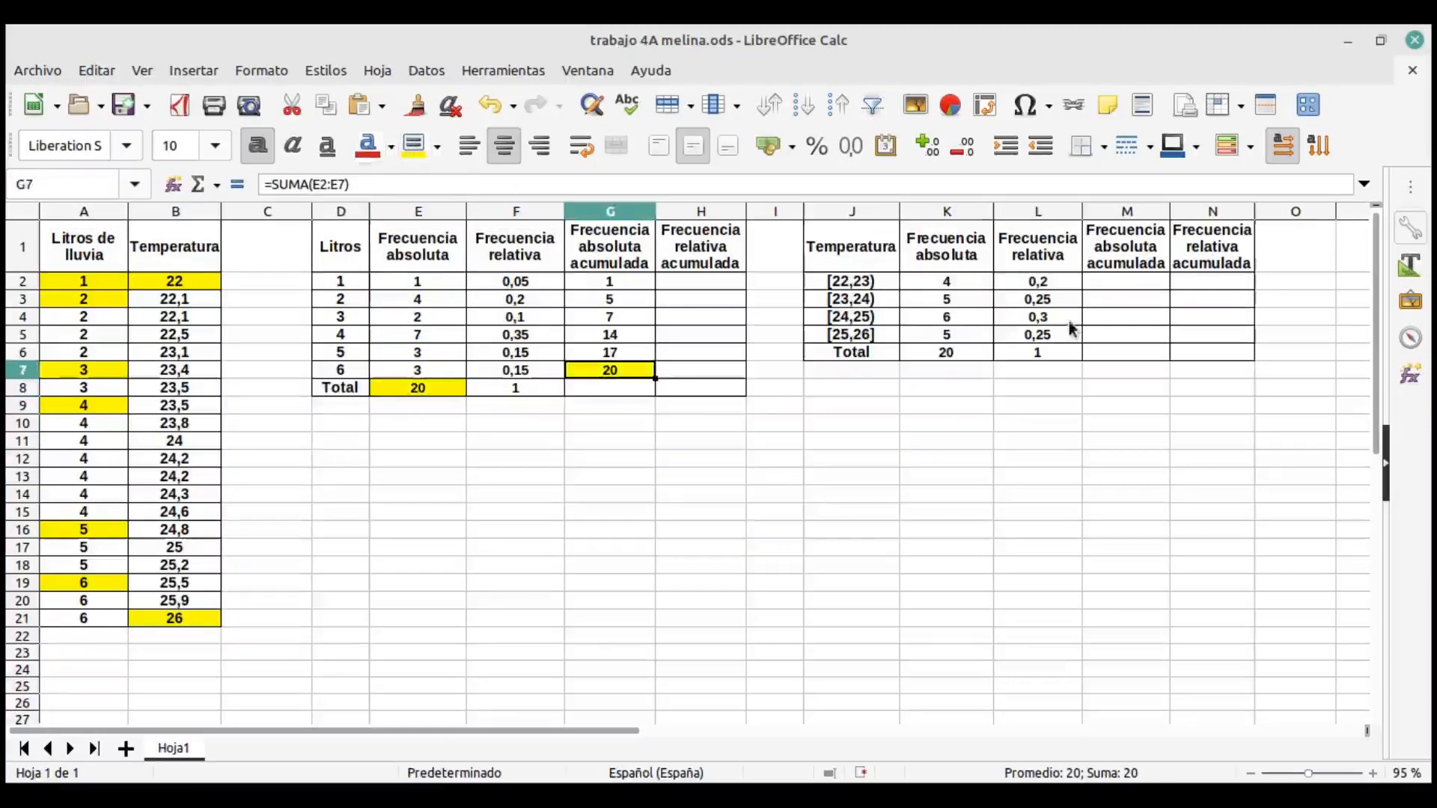
# Copy the first rainfall relative frequency from F2 into H2 as the first accumulated relative frequency.
pyautogui.click(711, 287)
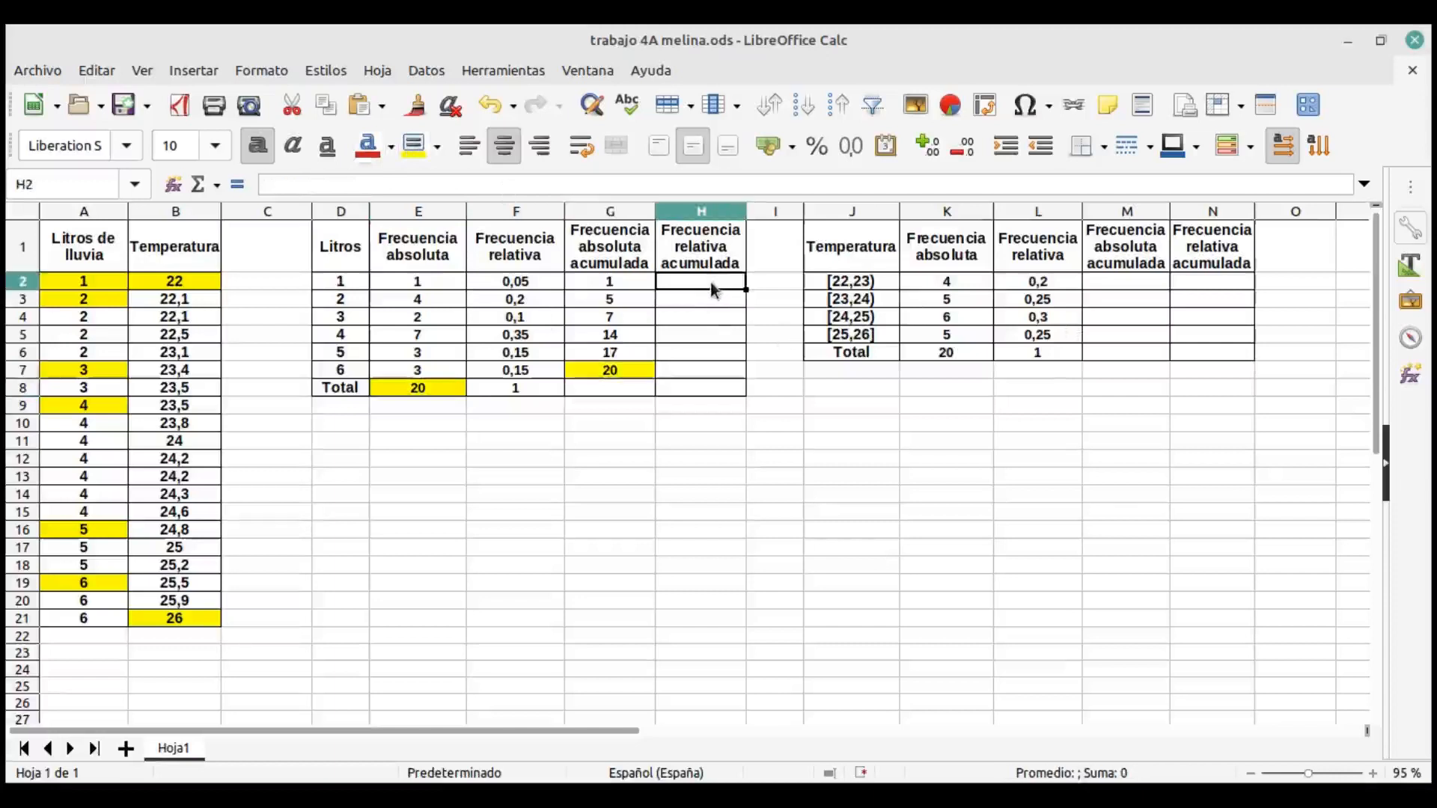
pyautogui.click(525, 285)
pyautogui.hotkey('ctrl', 'c')
pyautogui.hotkey('ctrl', 'v')
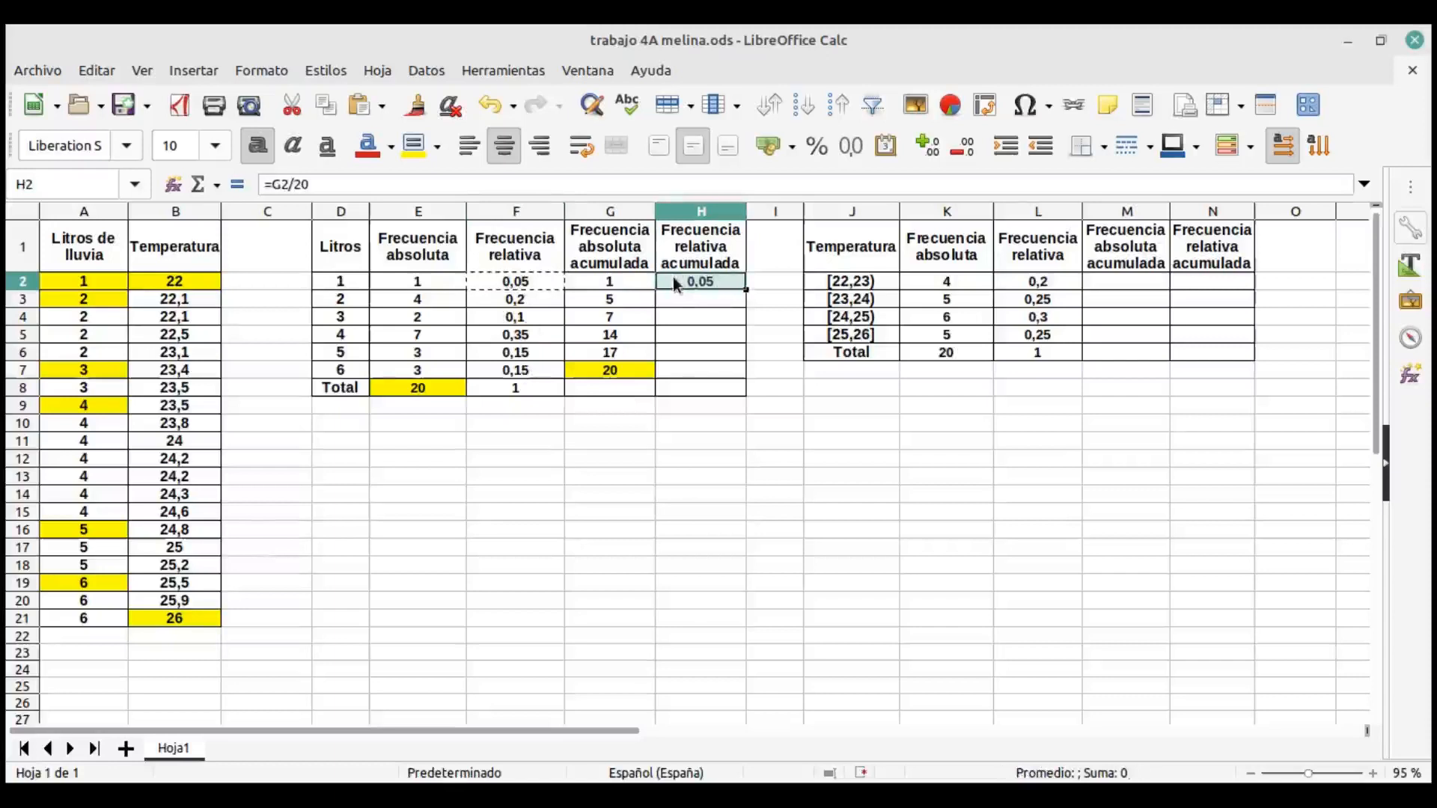
pyautogui.press('Return')
# Calculate the rainfall accumulated relative frequency for 2 litres with =SUMA(F2:F3) in H3.
pyautogui.moveTo(518, 286); pyautogui.dragTo(525, 302)
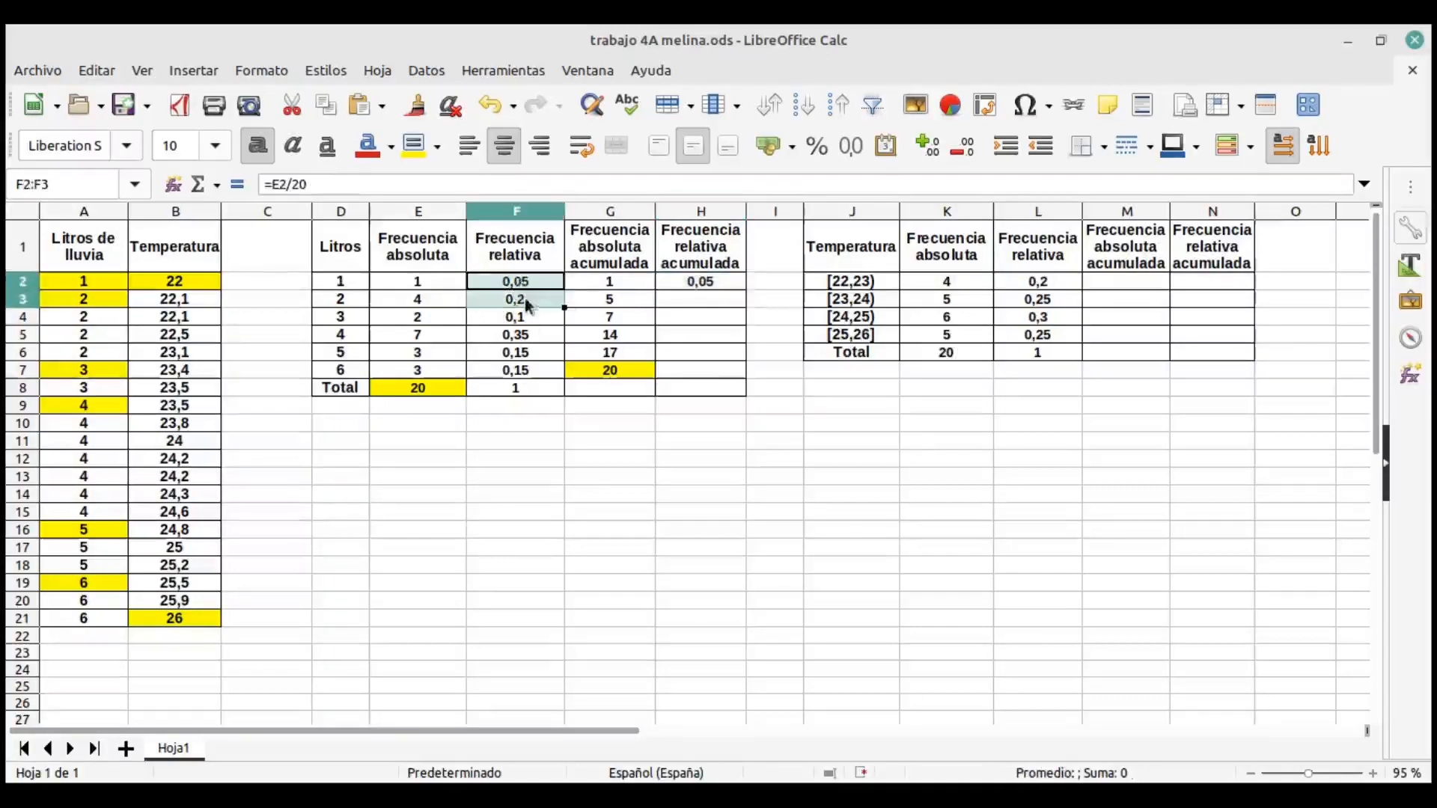
pyautogui.click(690, 319)
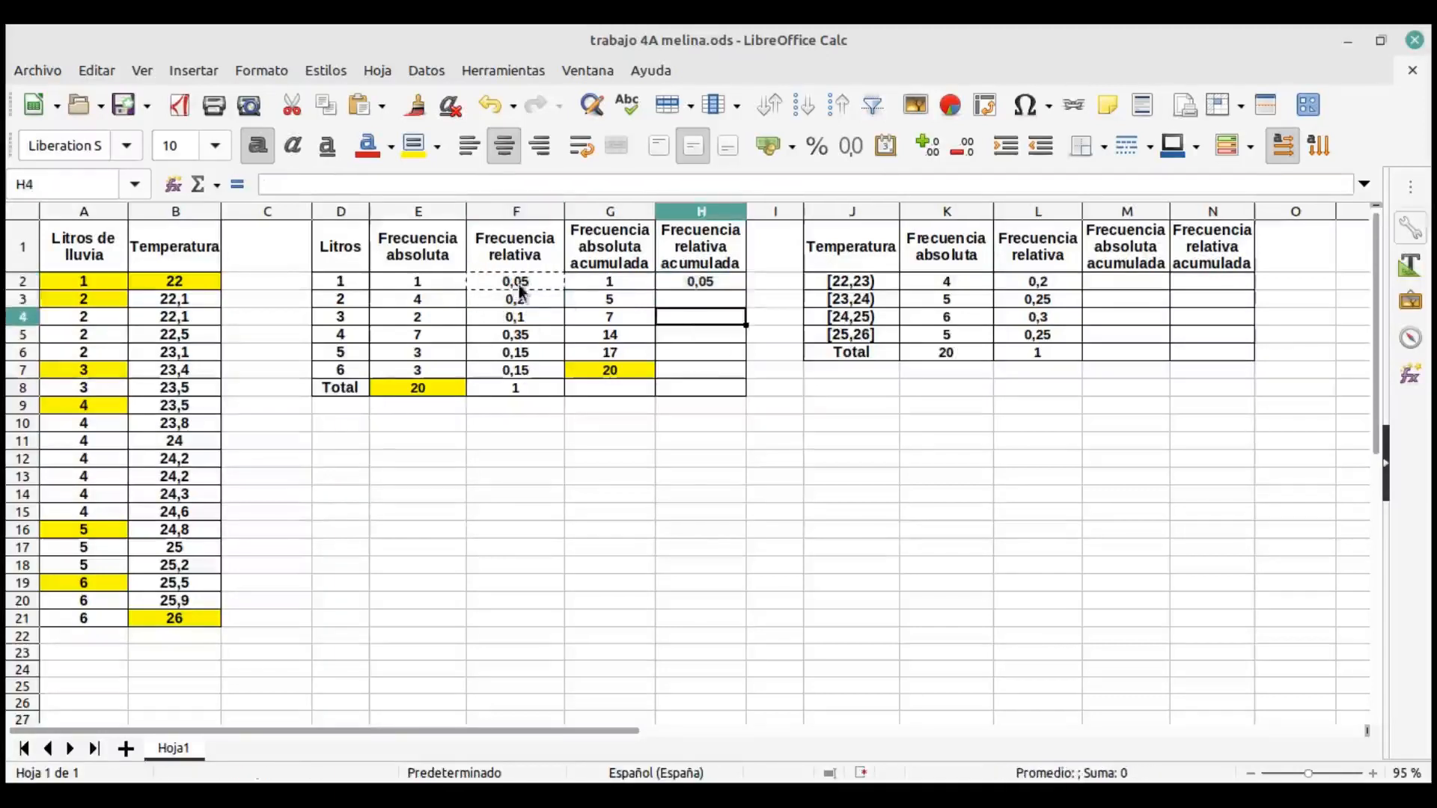
pyautogui.moveTo(519, 285); pyautogui.dragTo(525, 304)
pyautogui.click(704, 297)
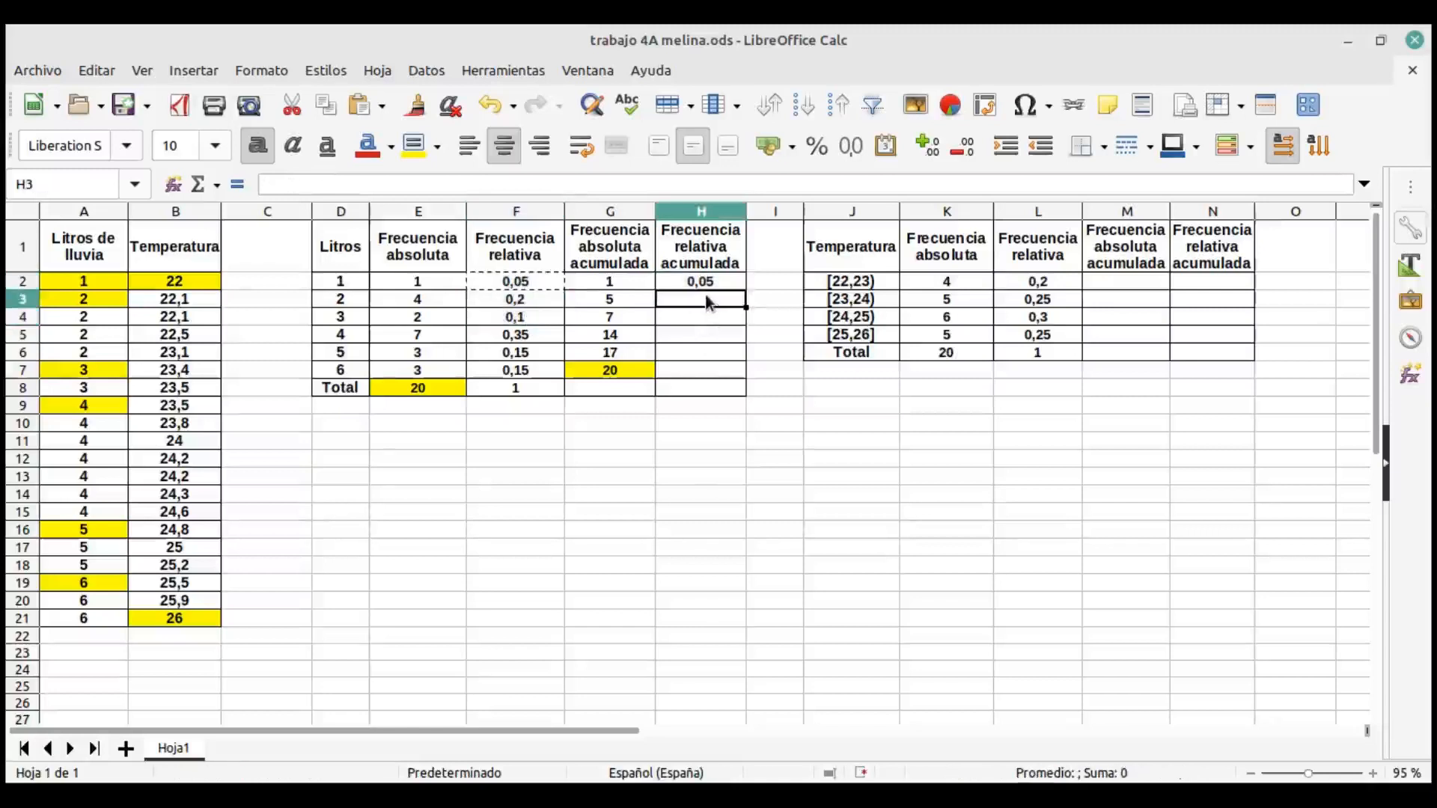
pyautogui.write('=SUMA(')
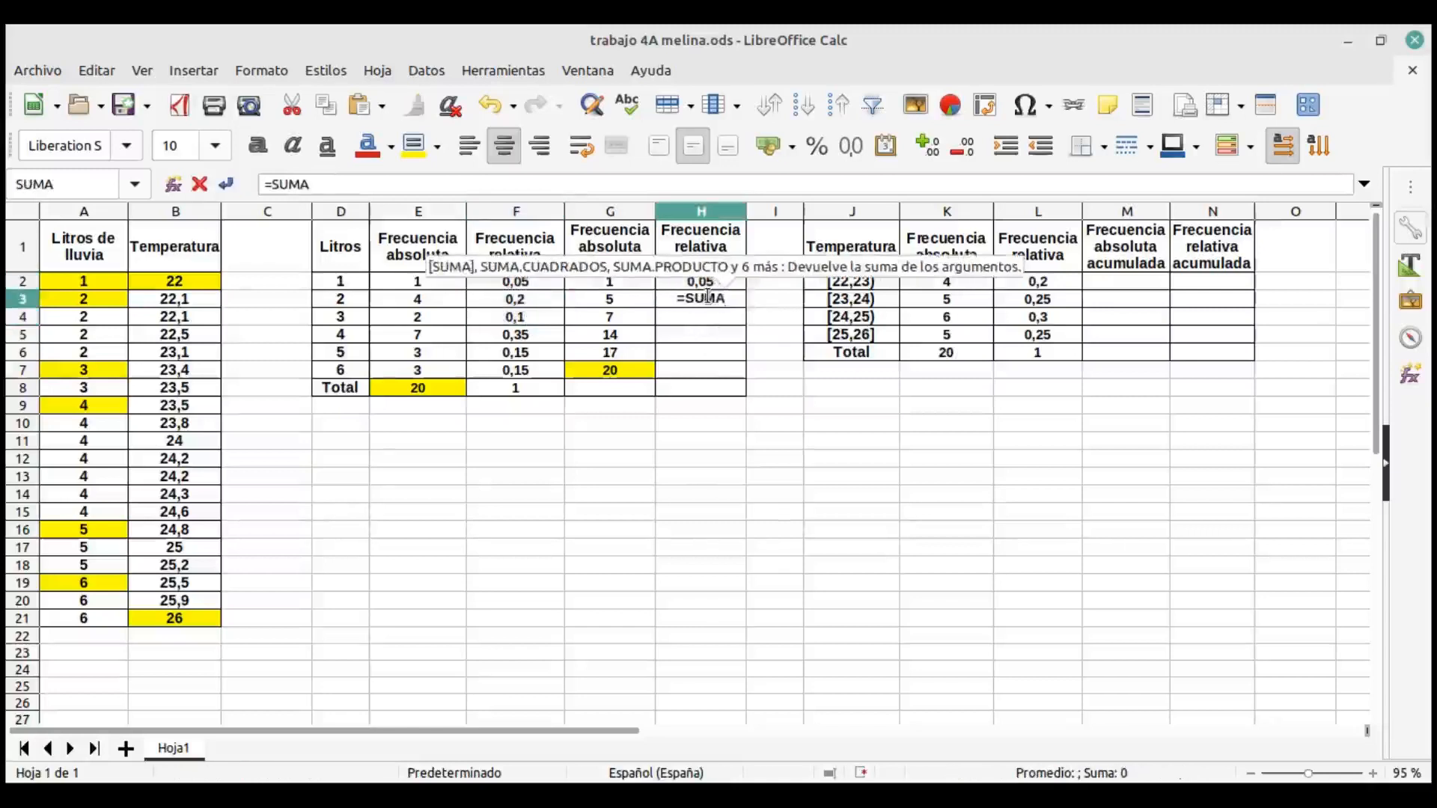
pyautogui.moveTo(516, 281); pyautogui.dragTo(515, 299)
pyautogui.write(')')
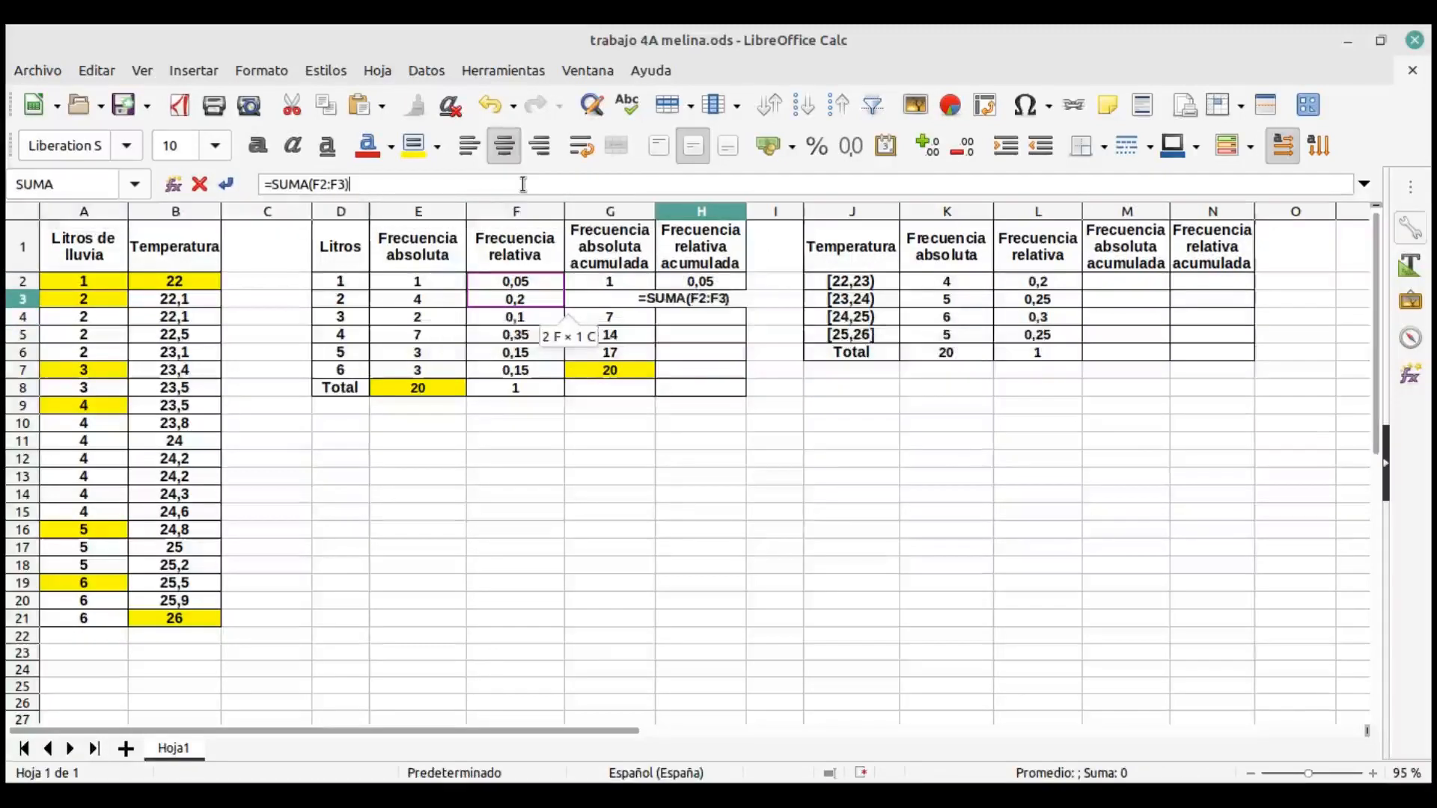
pyautogui.press('Return')
# Calculate the rainfall accumulated relative frequencies for 3 and 4 litres with =SUMA(F2:F4) in H4 and =SUMA(F2:F5) in H5.
pyautogui.click(519, 184)
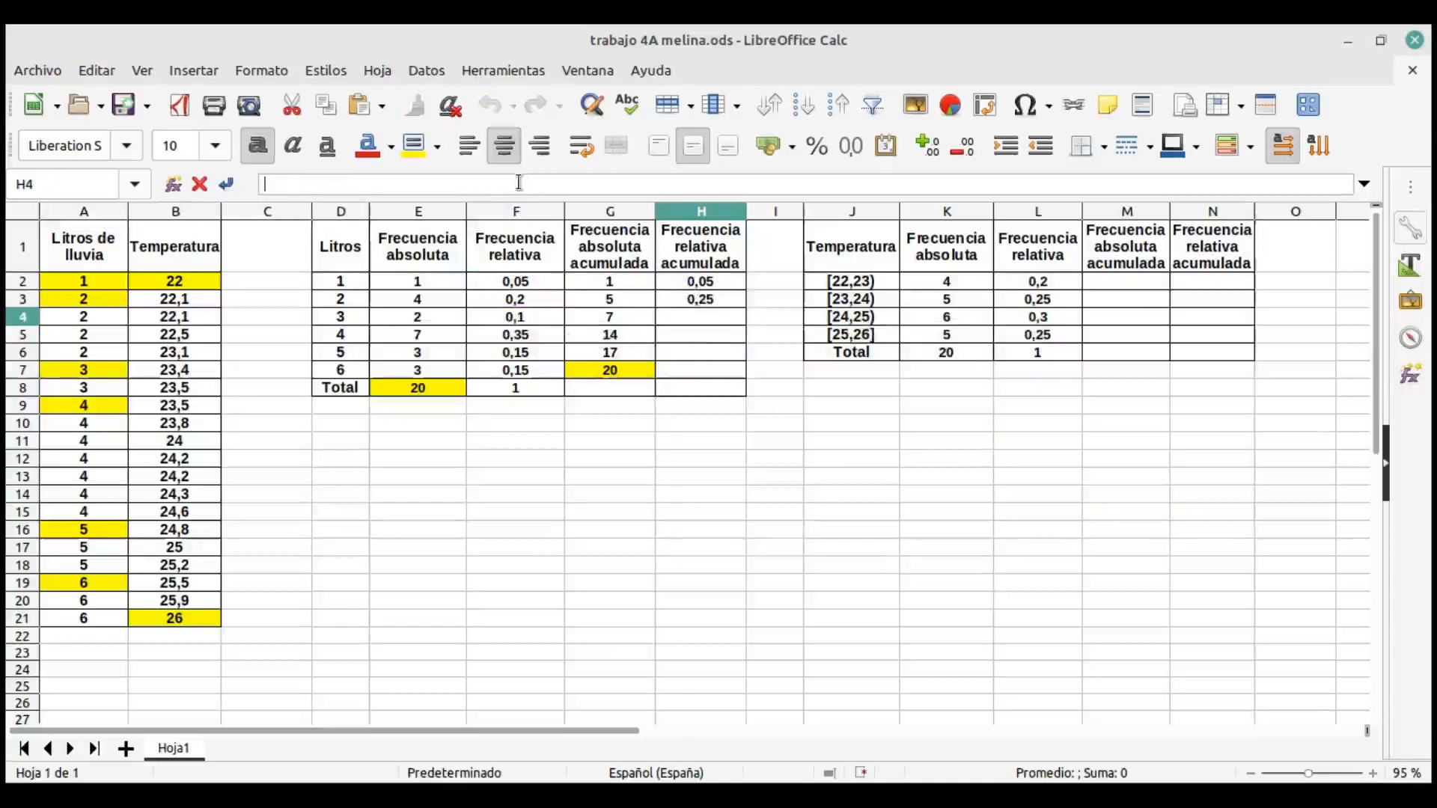
pyautogui.write('=SUMA(')
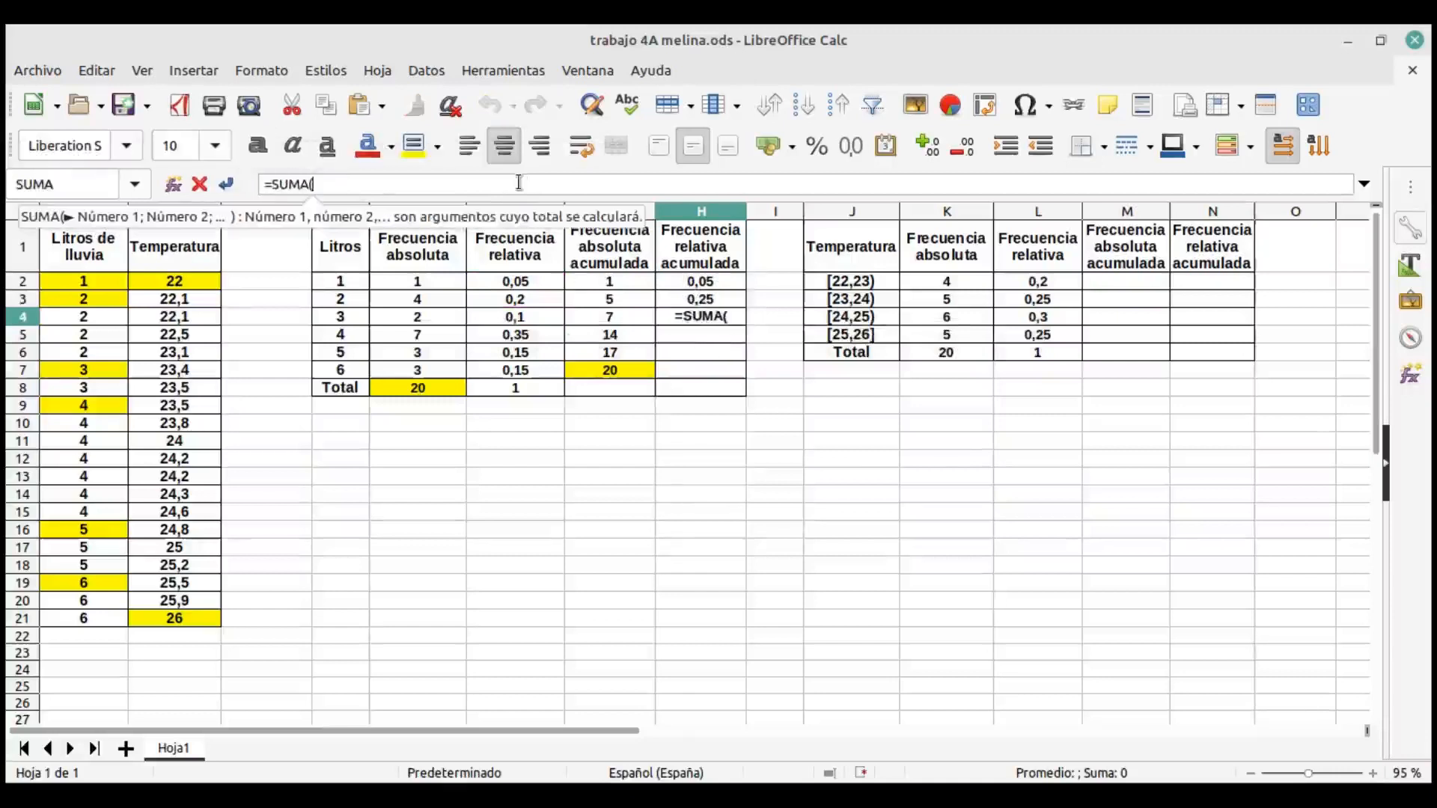
pyautogui.moveTo(550, 282); pyautogui.dragTo(554, 330)
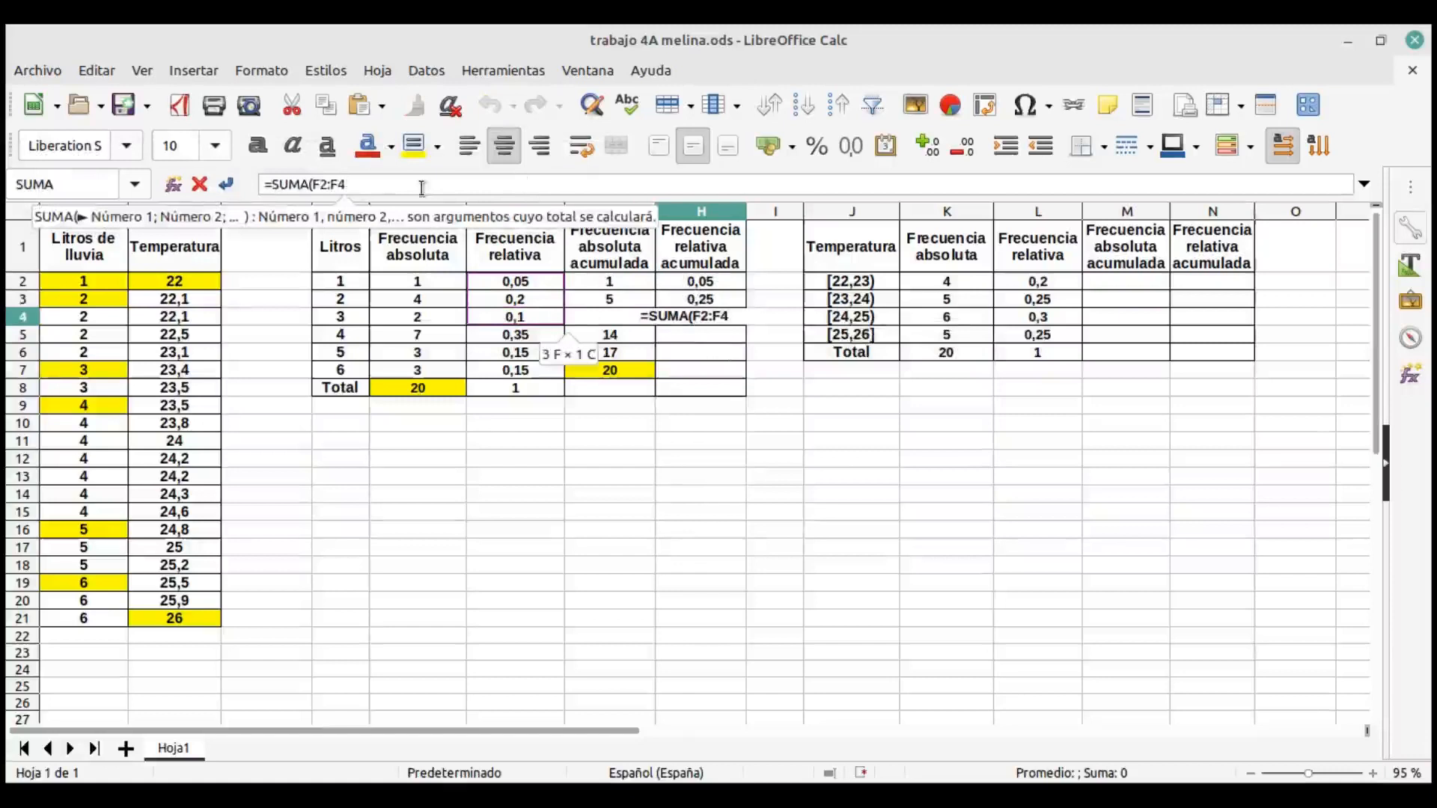
pyautogui.write(')')
pyautogui.press('Return')
pyautogui.write('=')
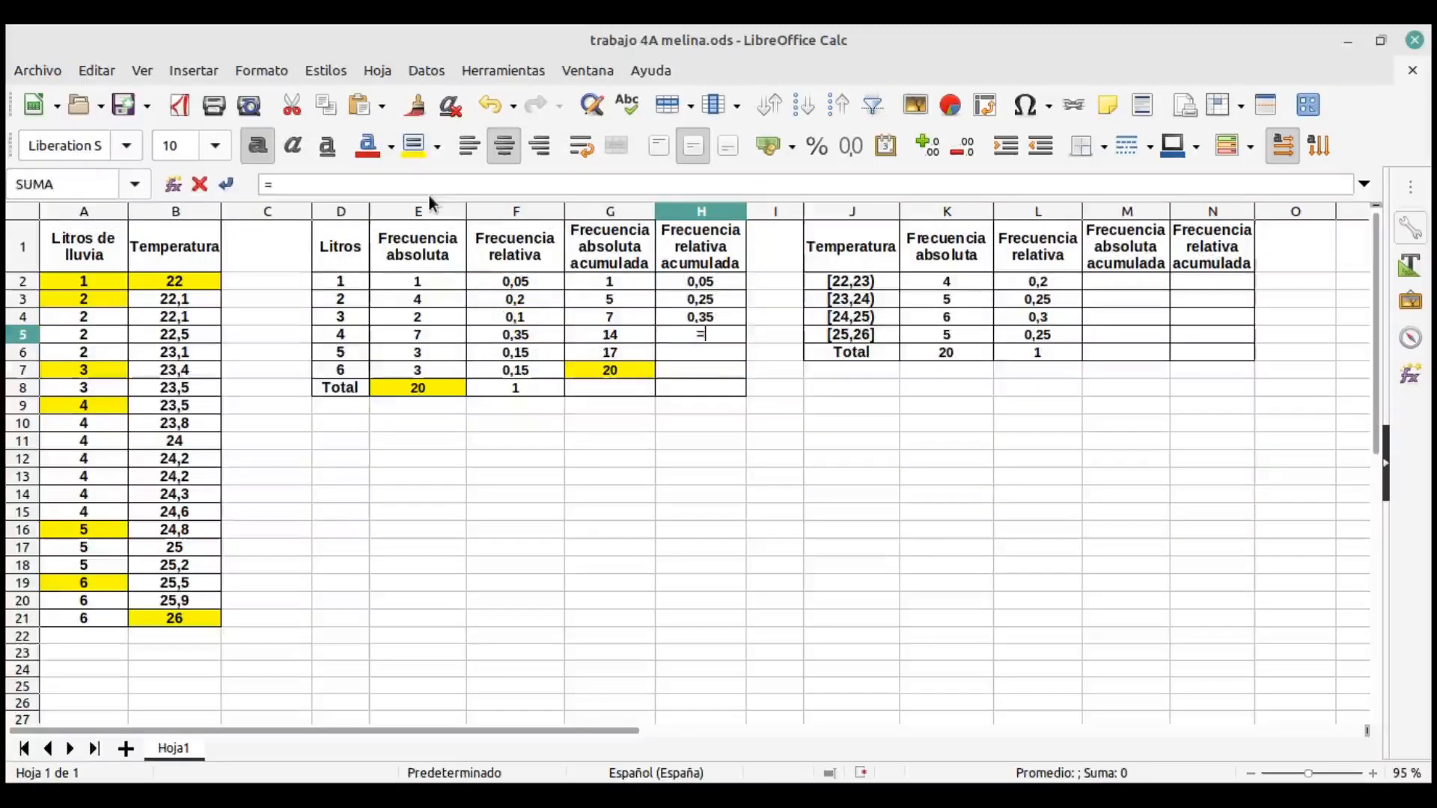
pyautogui.write('SUMA(')
pyautogui.moveTo(514, 281); pyautogui.dragTo(509, 341)
pyautogui.write(')')
pyautogui.press('Return')
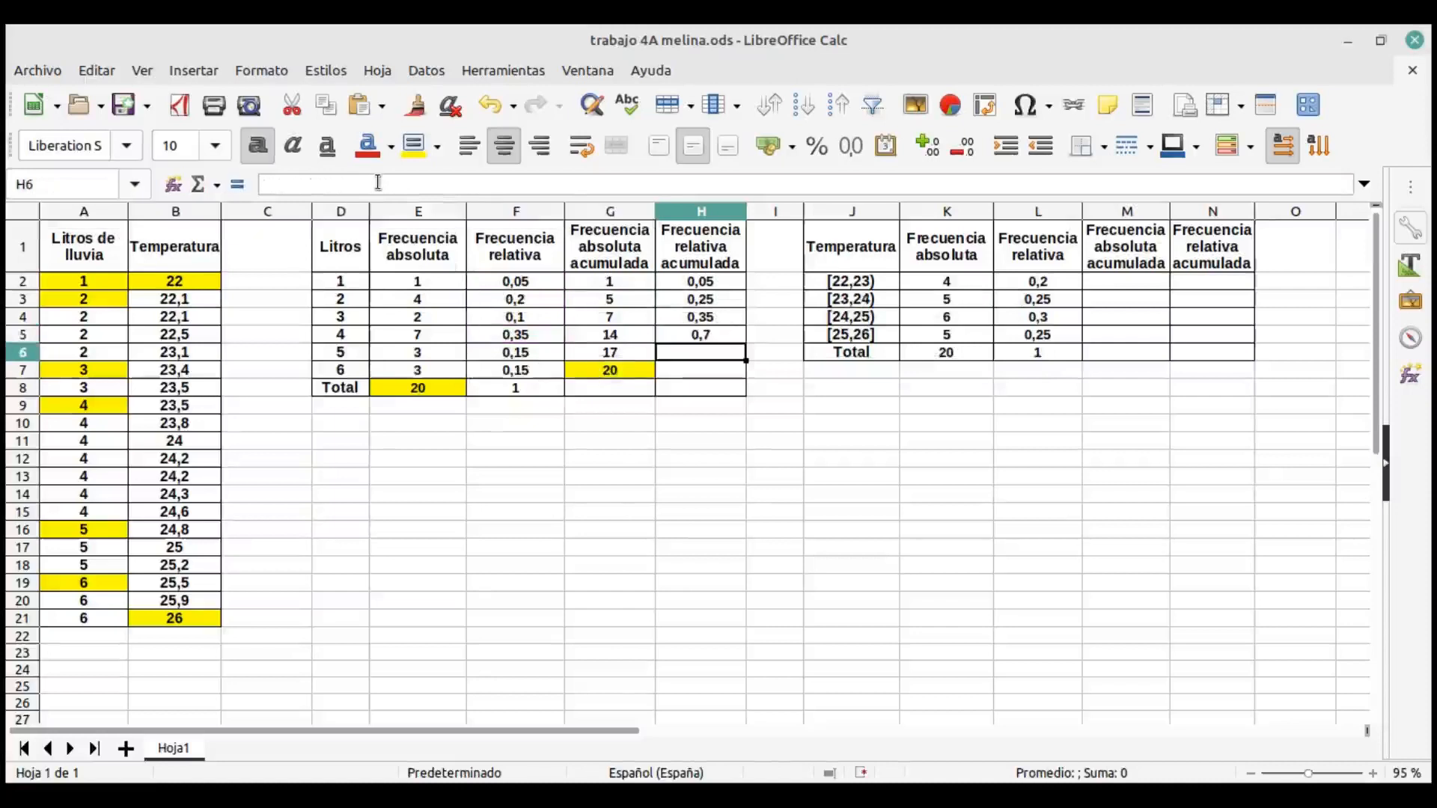
# Calculate the rainfall accumulated relative frequencies for 5 and 6 litres with =SUMA(F2:F6) in H6 and =SUMA(F2:F7) in H7.
pyautogui.write('=SUMA(')
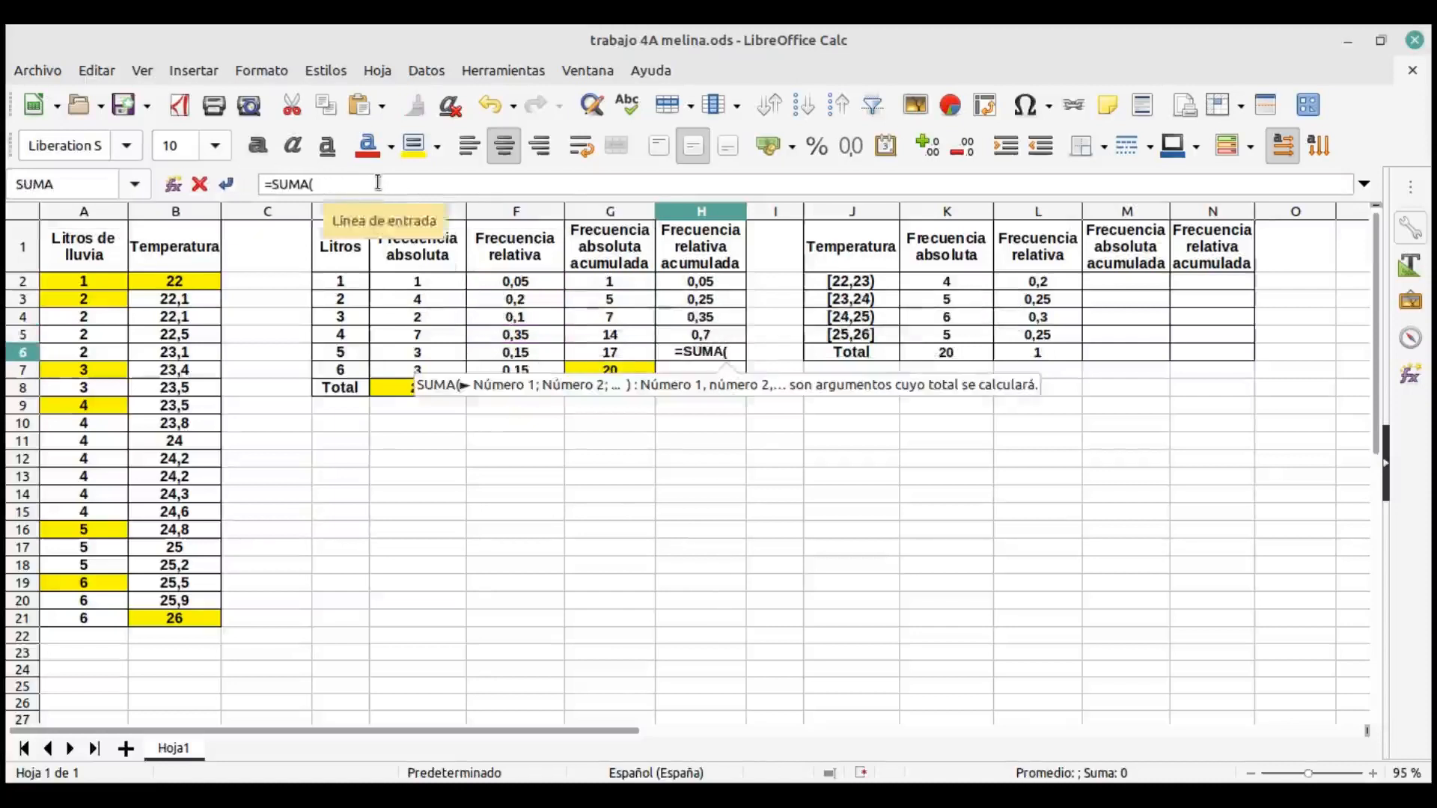
pyautogui.moveTo(515, 281); pyautogui.dragTo(514, 351)
pyautogui.click(444, 185)
pyautogui.write(')')
pyautogui.press('Return')
pyautogui.click(519, 185)
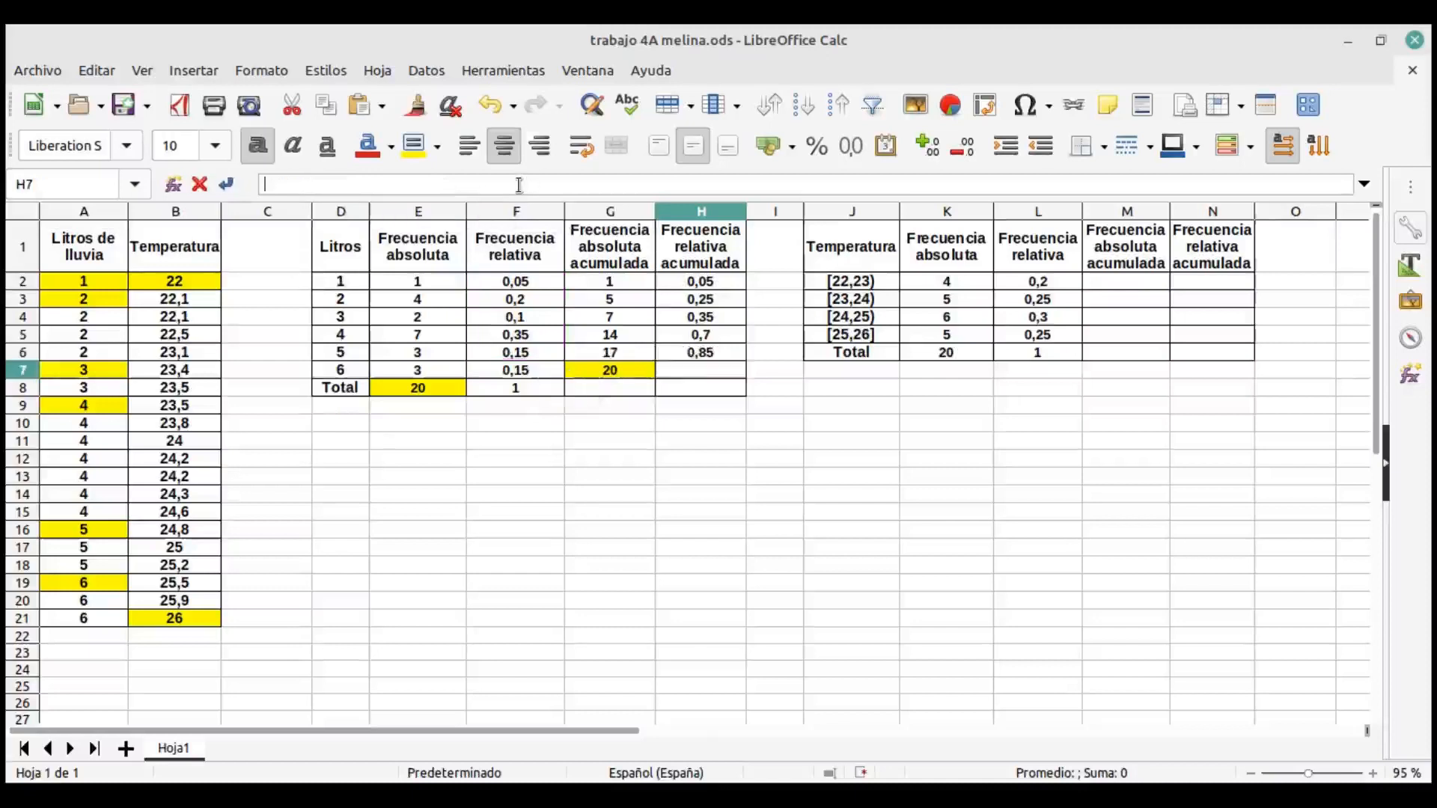
pyautogui.write('=SUMA(')
pyautogui.moveTo(554, 288); pyautogui.dragTo(542, 371)
pyautogui.write(')')
pyautogui.press('Return')
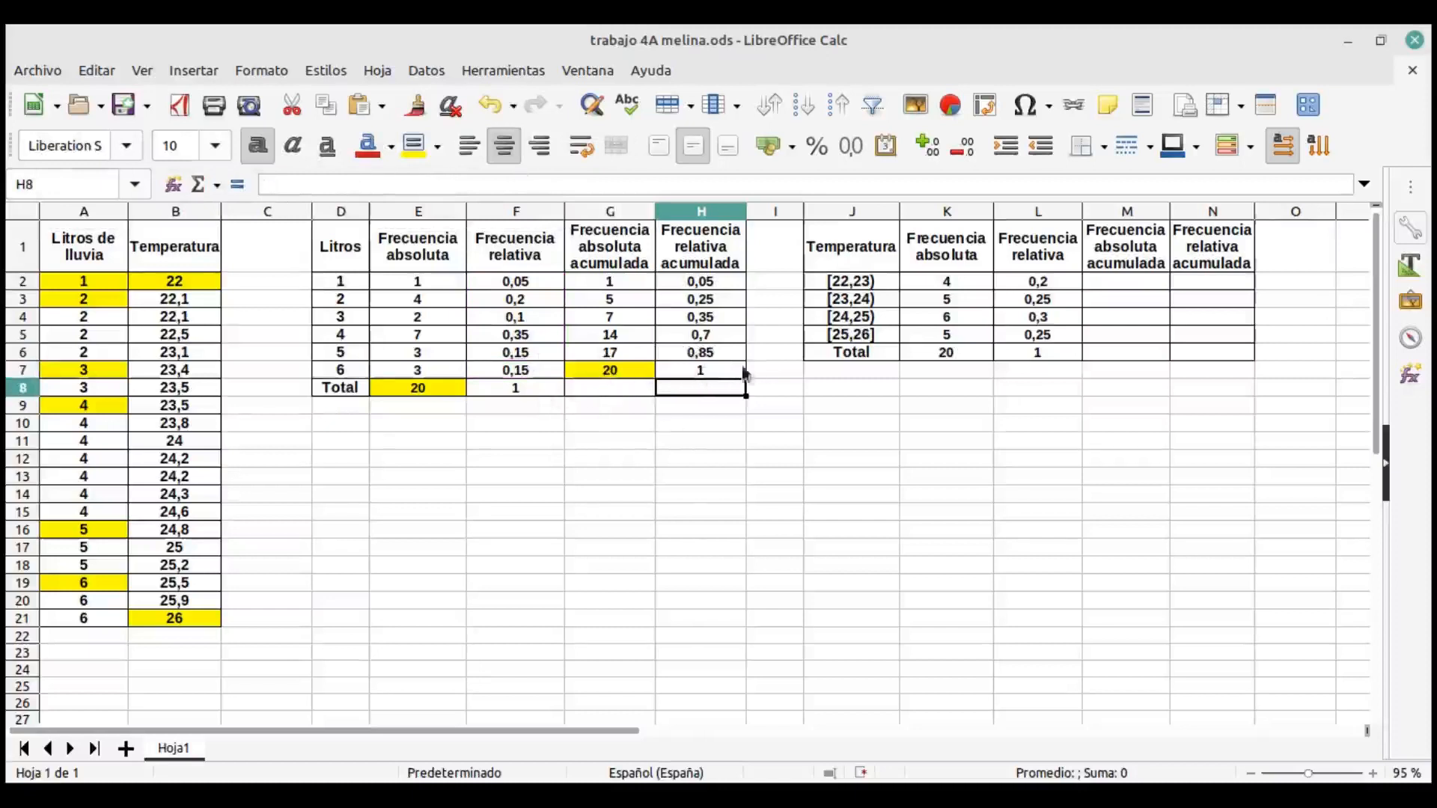
# Highlight the last rainfall accumulated relative frequency in H7 and the relative frequency total in F8 in yellow.
pyautogui.click(730, 370)
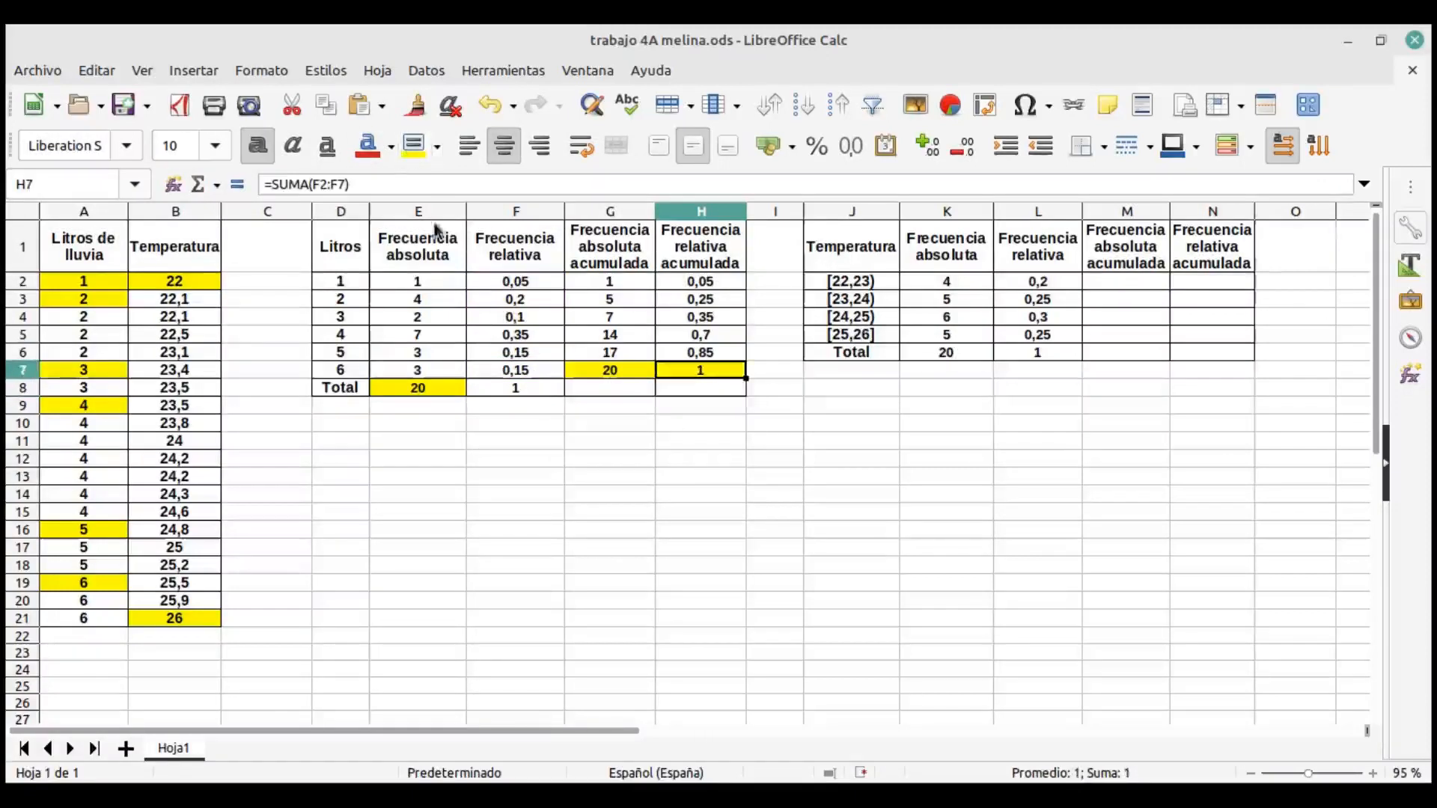
pyautogui.click(500, 391)
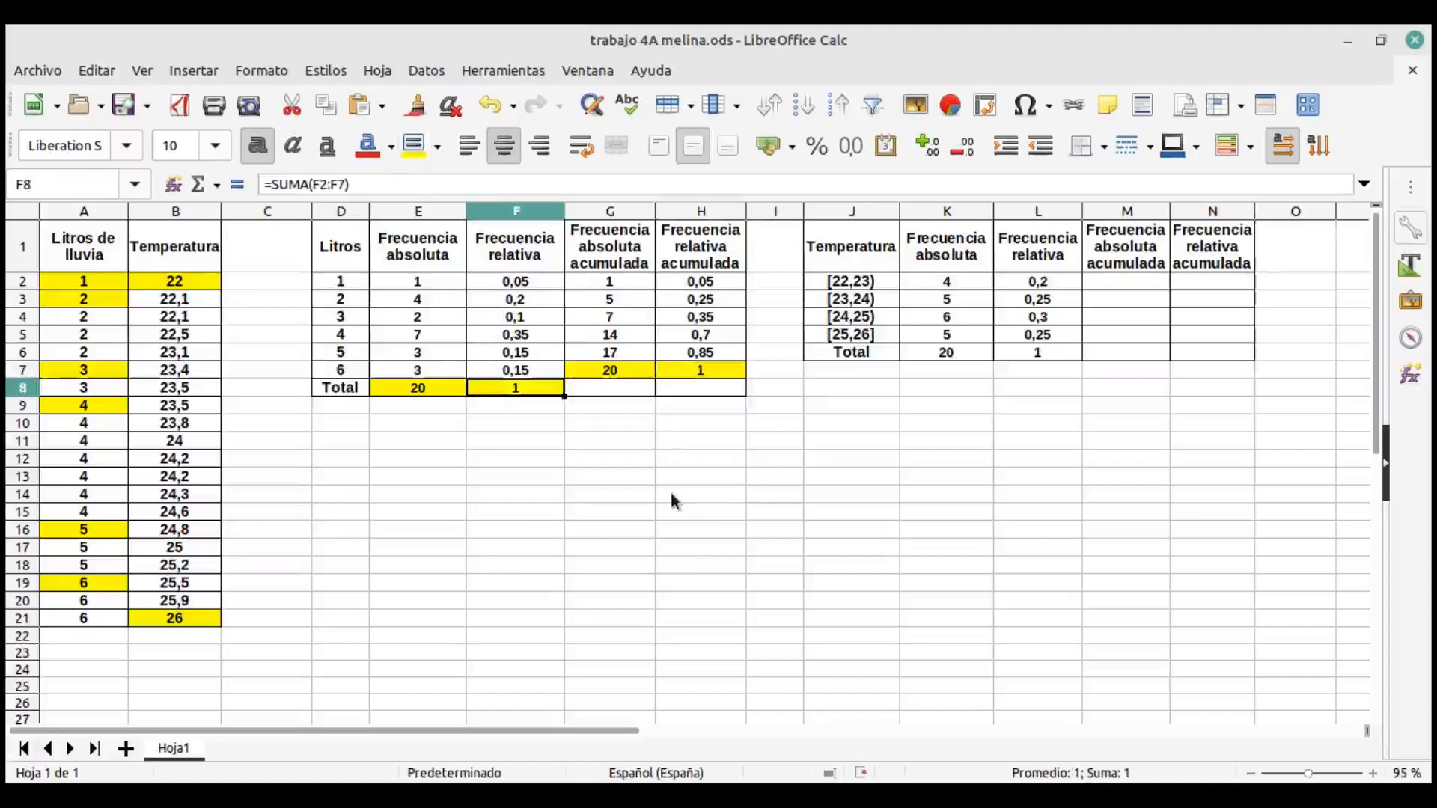
# Enter 4 in M2 as the first temperature accumulated absolute frequency, matching K2.
pyautogui.click(1110, 285)
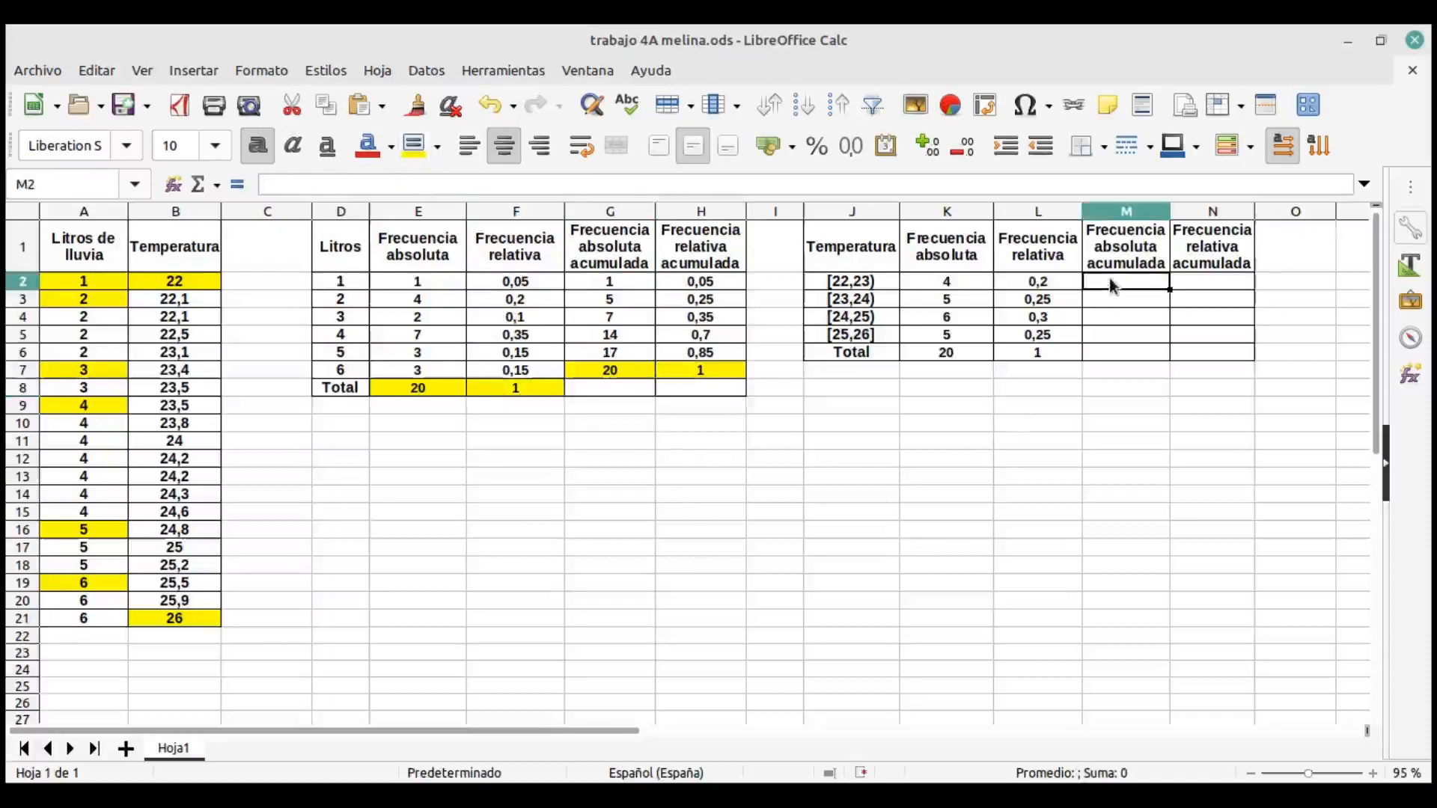
pyautogui.click(970, 284)
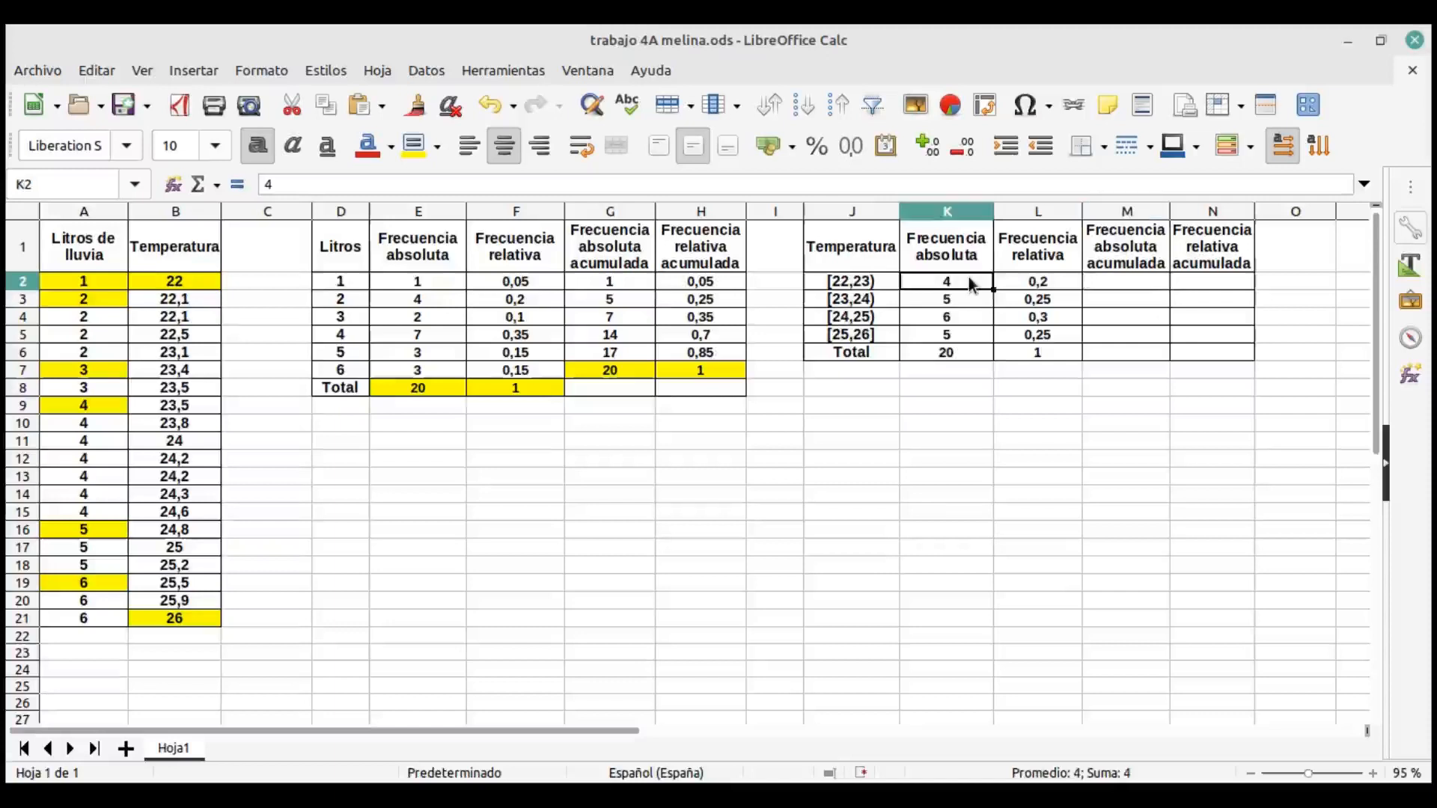
pyautogui.click(1148, 280)
pyautogui.write('4')
pyautogui.press('Return')
# Calculate the accumulated absolute frequency for temperature interval [23,24) with =SUMA(K2:K3) in M3.
pyautogui.click(748, 186)
pyautogui.write('=SUMA(')
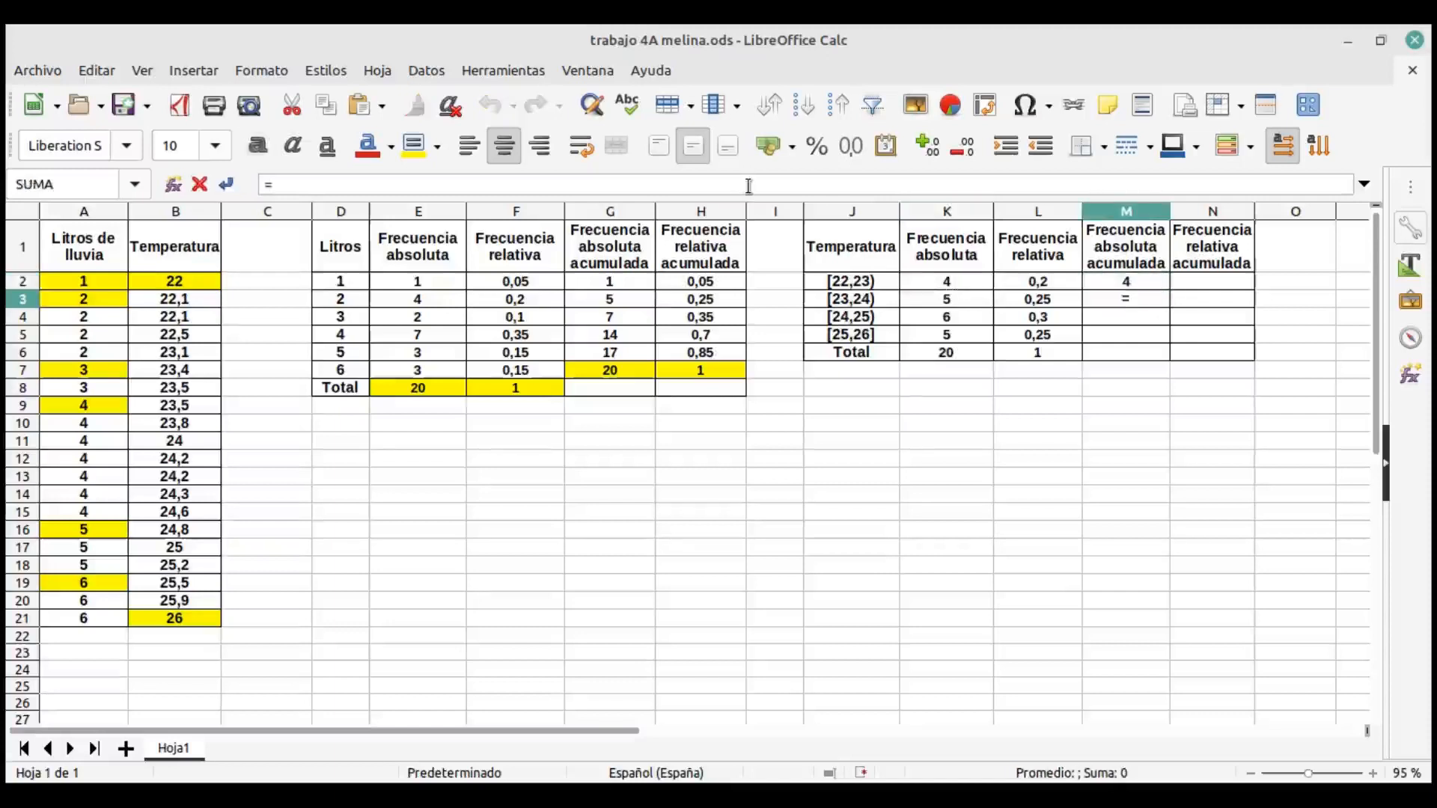
pyautogui.moveTo(902, 284); pyautogui.dragTo(905, 300)
pyautogui.write(')')
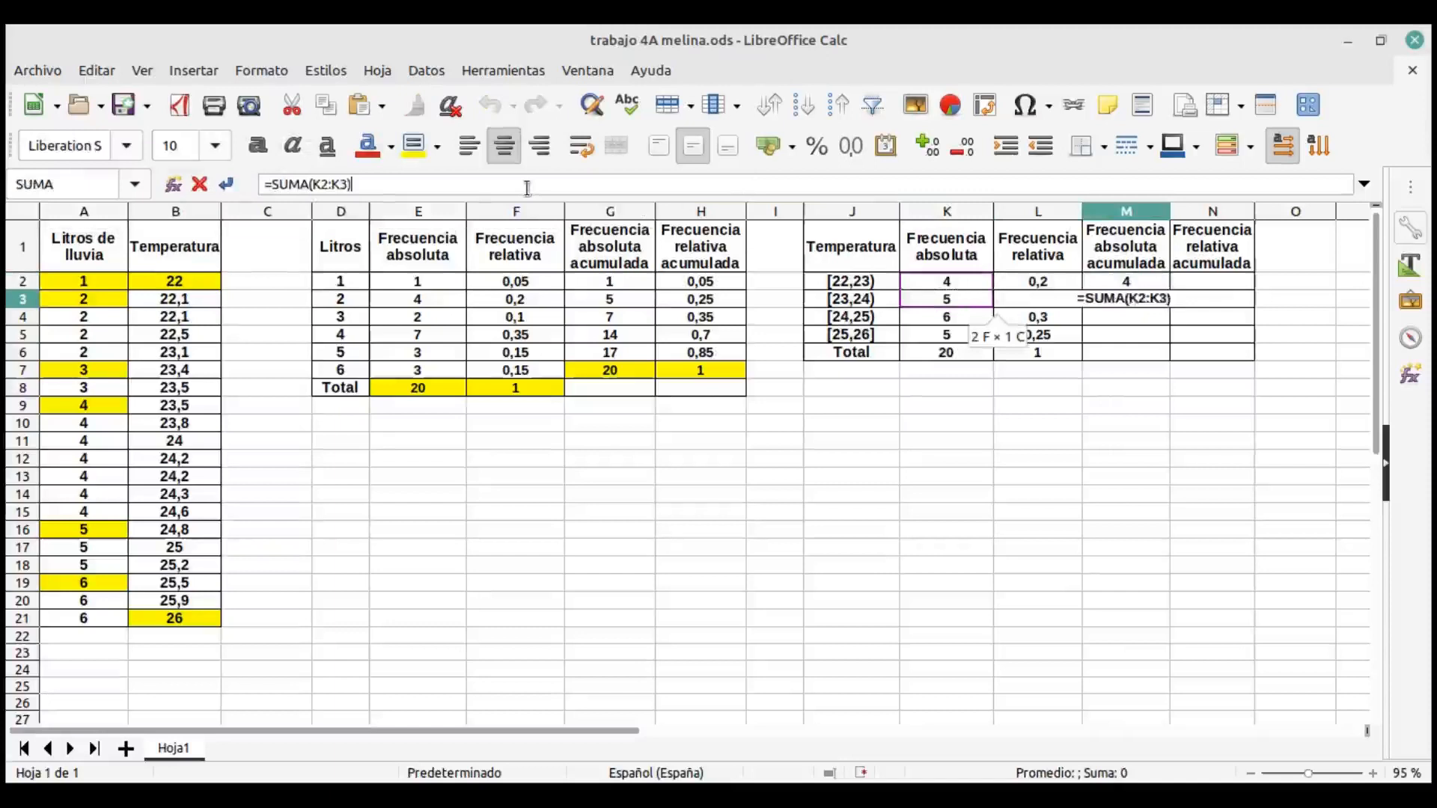
pyautogui.press('Return')
# Try to extend the M3 formula down through M5, and undo the fill.
pyautogui.click(1139, 299)
pyautogui.moveTo(1168, 307); pyautogui.dragTo(1170, 345)
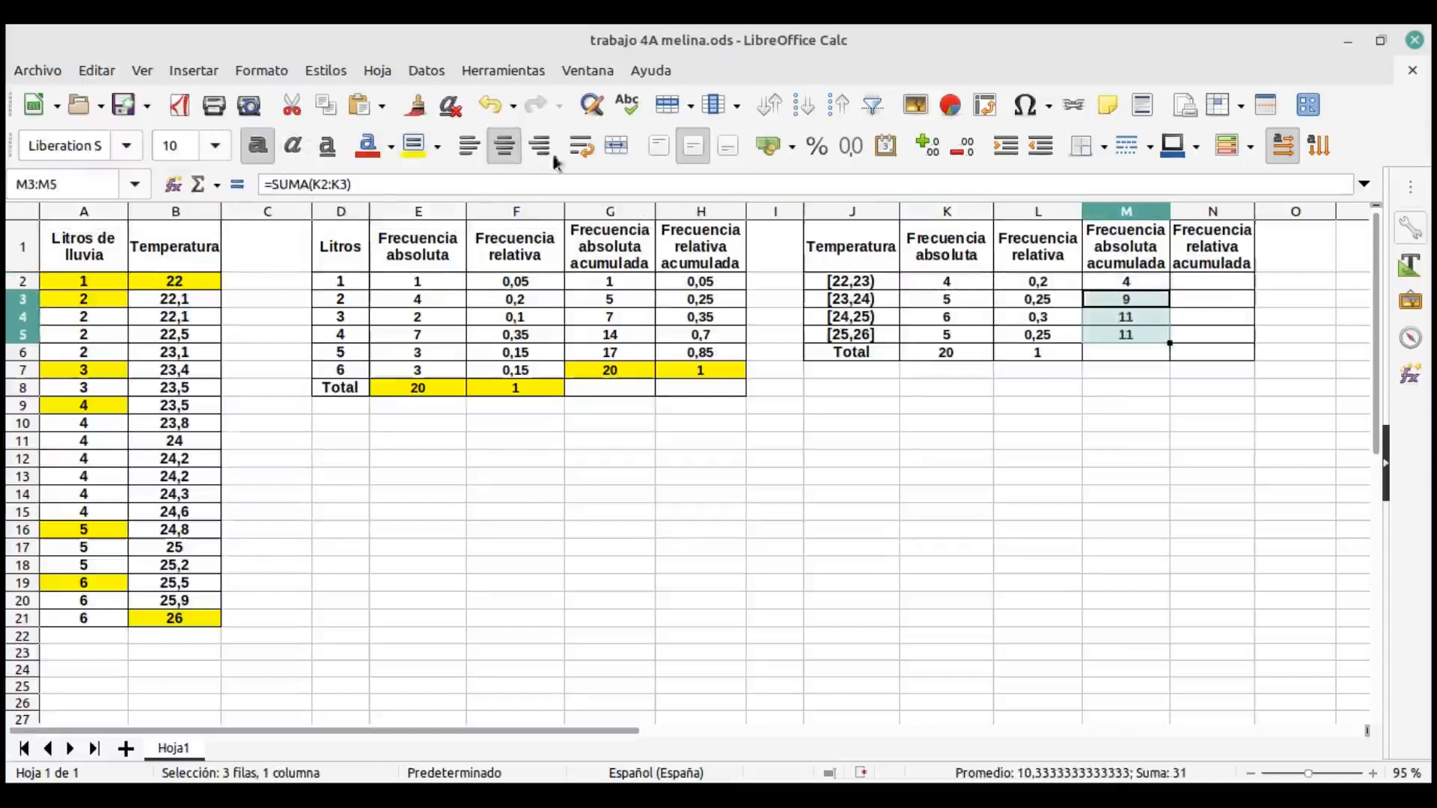
pyautogui.click(514, 564)
pyautogui.click(490, 104)
# Calculate the remaining temperature accumulated absolute frequencies with =SUMA(K2:K4) in M4 and =SUMA(K2:K5) in M5.
pyautogui.click(1106, 308)
pyautogui.write('=SUMA(')
pyautogui.moveTo(974, 289); pyautogui.dragTo(975, 321)
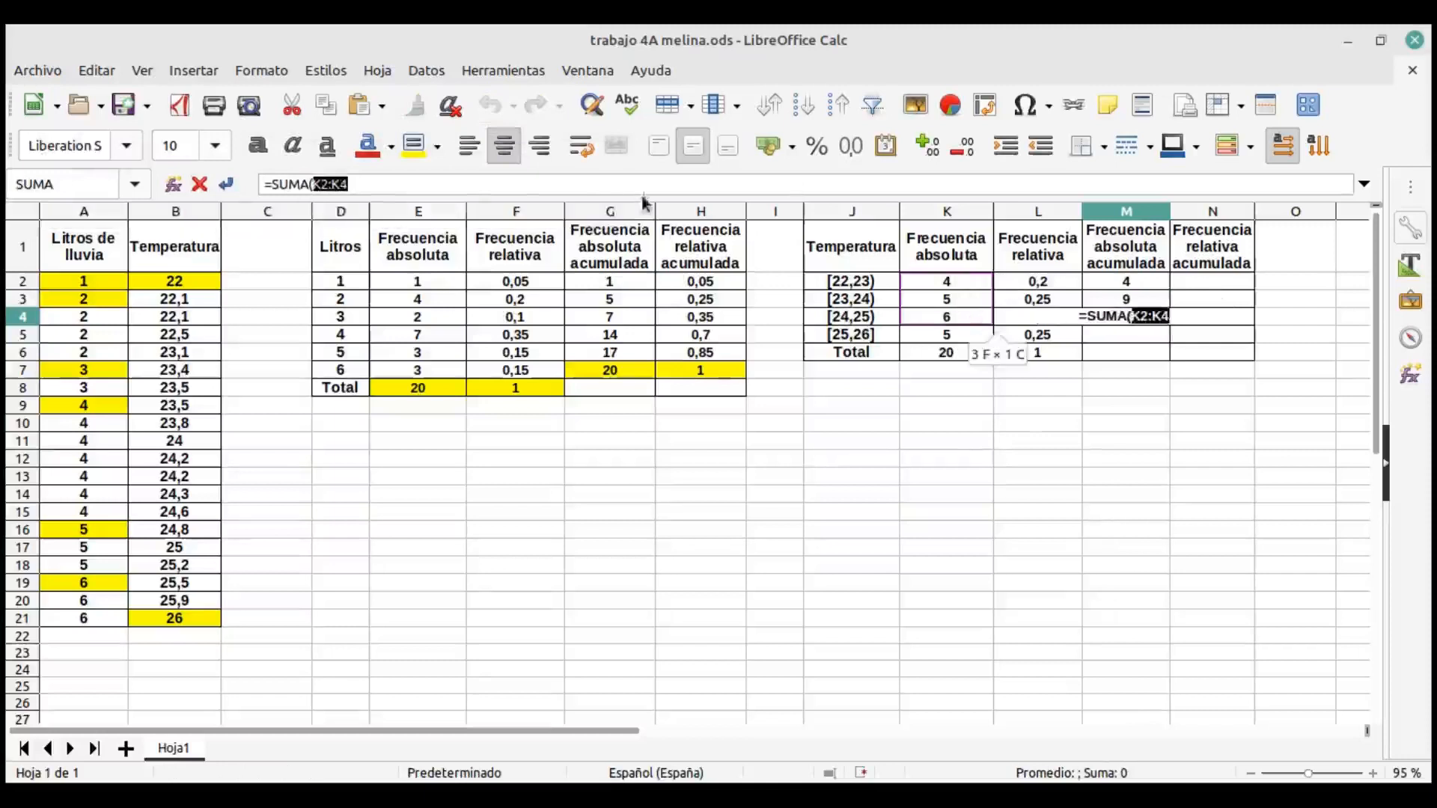
pyautogui.write(')')
pyautogui.press('Return')
pyautogui.write('=SUMA(')
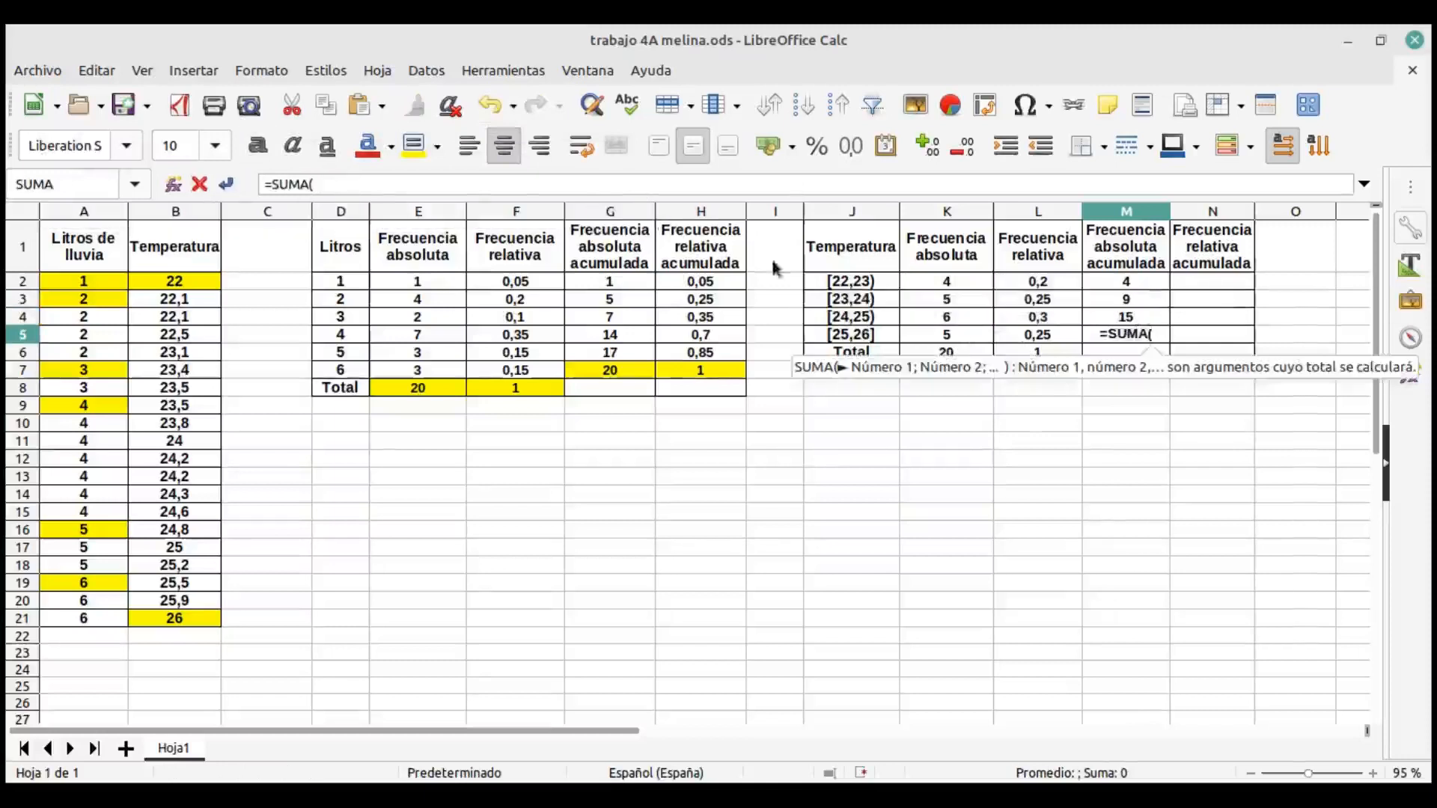
pyautogui.moveTo(947, 282); pyautogui.dragTo(946, 334)
pyautogui.write(')')
pyautogui.press('Return')
# Highlight the temperature absolute frequency total in K6 and the last accumulated absolute frequency in M5 in yellow.
pyautogui.press('Left')
pyautogui.press('Left')
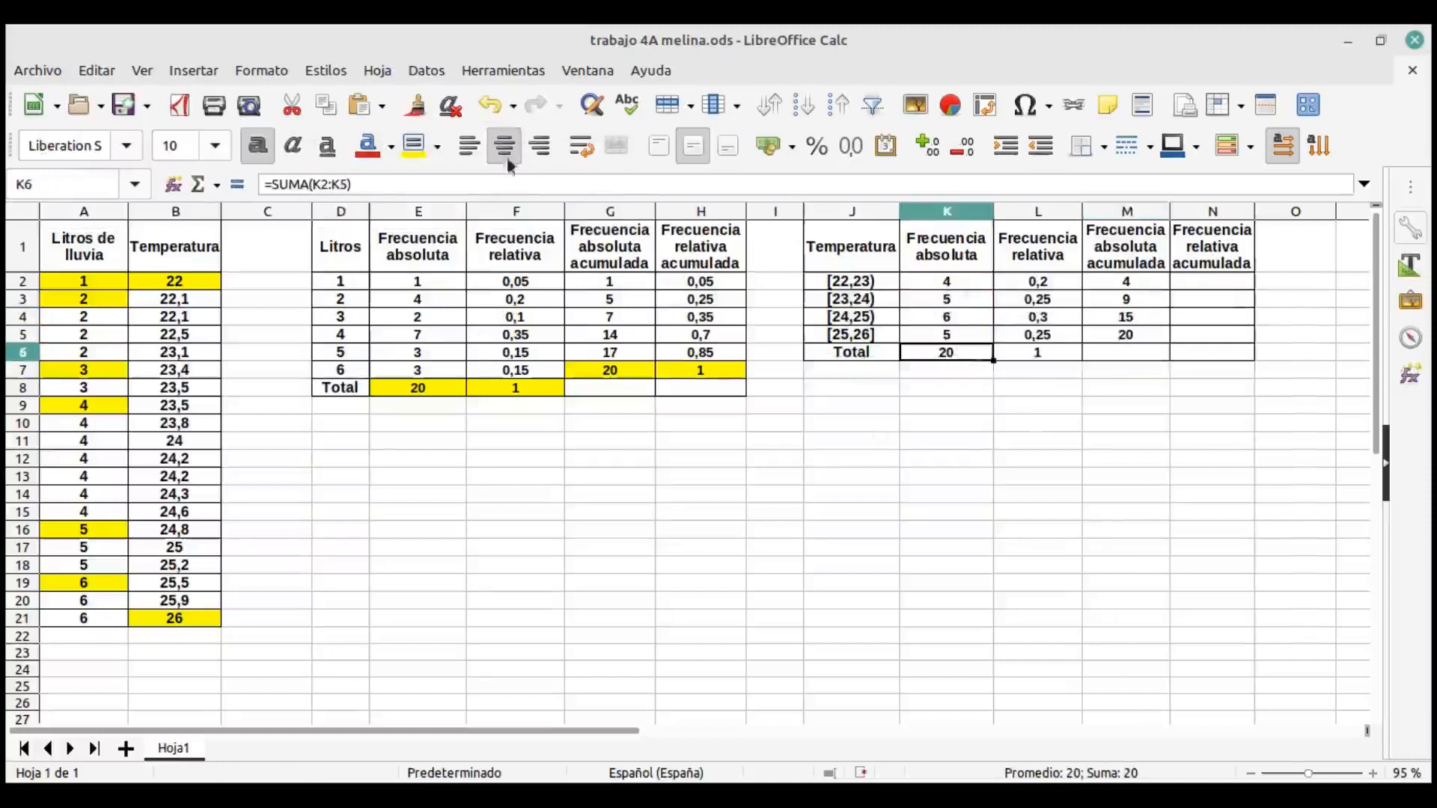
pyautogui.click(414, 146)
pyautogui.press('Right')
pyautogui.press('Right')
pyautogui.press('Up')
pyautogui.click(414, 146)
# Copy the first temperature relative frequency from L2 into N2 as the first accumulated relative frequency.
pyautogui.click(1200, 283)
pyautogui.click(1040, 282)
pyautogui.hotkey('ctrl', 'c')
pyautogui.click(1215, 278)
pyautogui.hotkey('ctrl', 'v')
# Calculate the accumulated relative frequency for temperature interval [23,24) with =SUMA(L2:L3) in N3.
pyautogui.click(1210, 304)
pyautogui.write('=SUM')
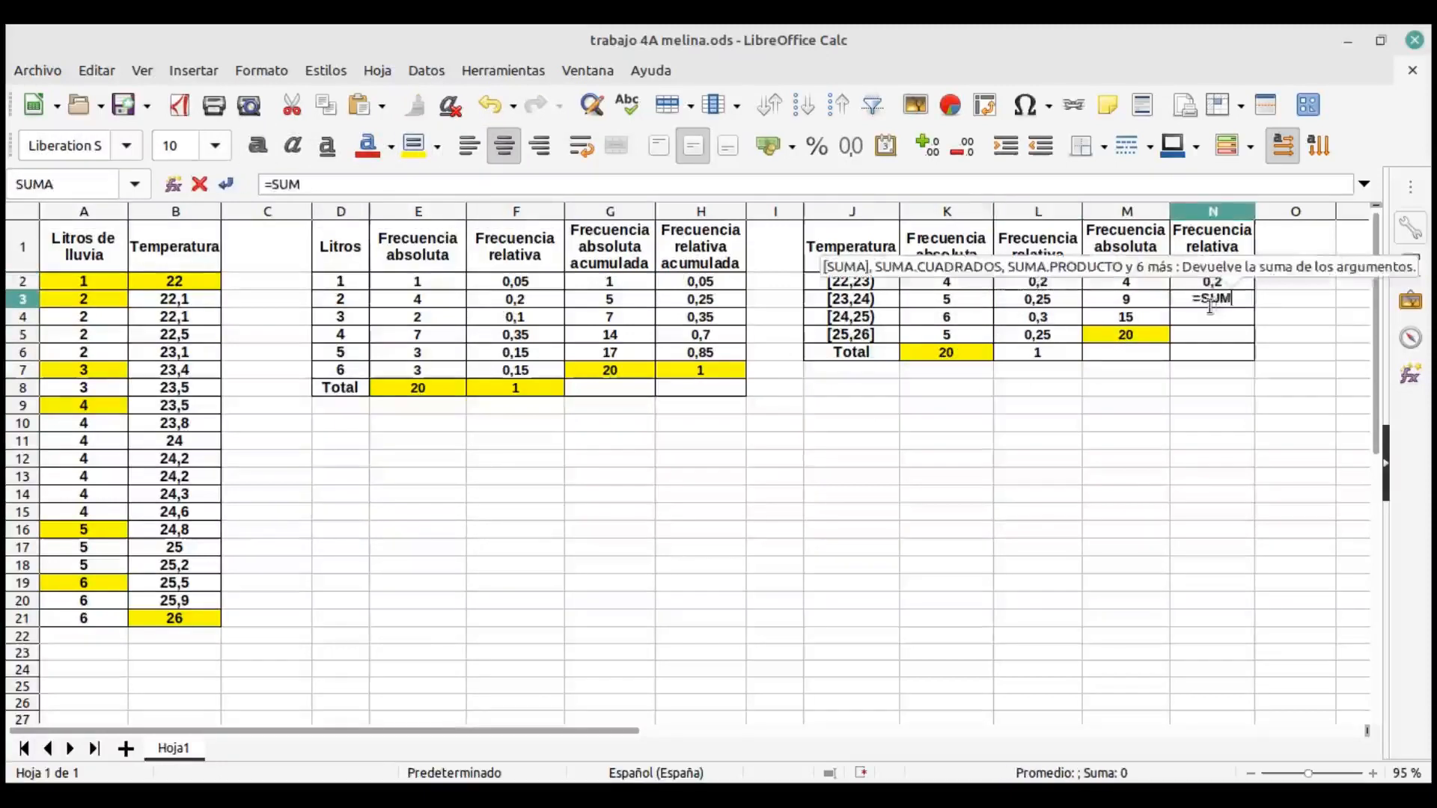
pyautogui.press('Return')
pyautogui.moveTo(1038, 281); pyautogui.dragTo(1038, 300)
pyautogui.press('Return')
# Calculate the accumulated relative frequency for temperature interval [24,25) with =SUMA(L2:L4) in N4.
pyautogui.write('=SUMA(')
pyautogui.moveTo(1045, 281); pyautogui.dragTo(1047, 317)
pyautogui.click(474, 185)
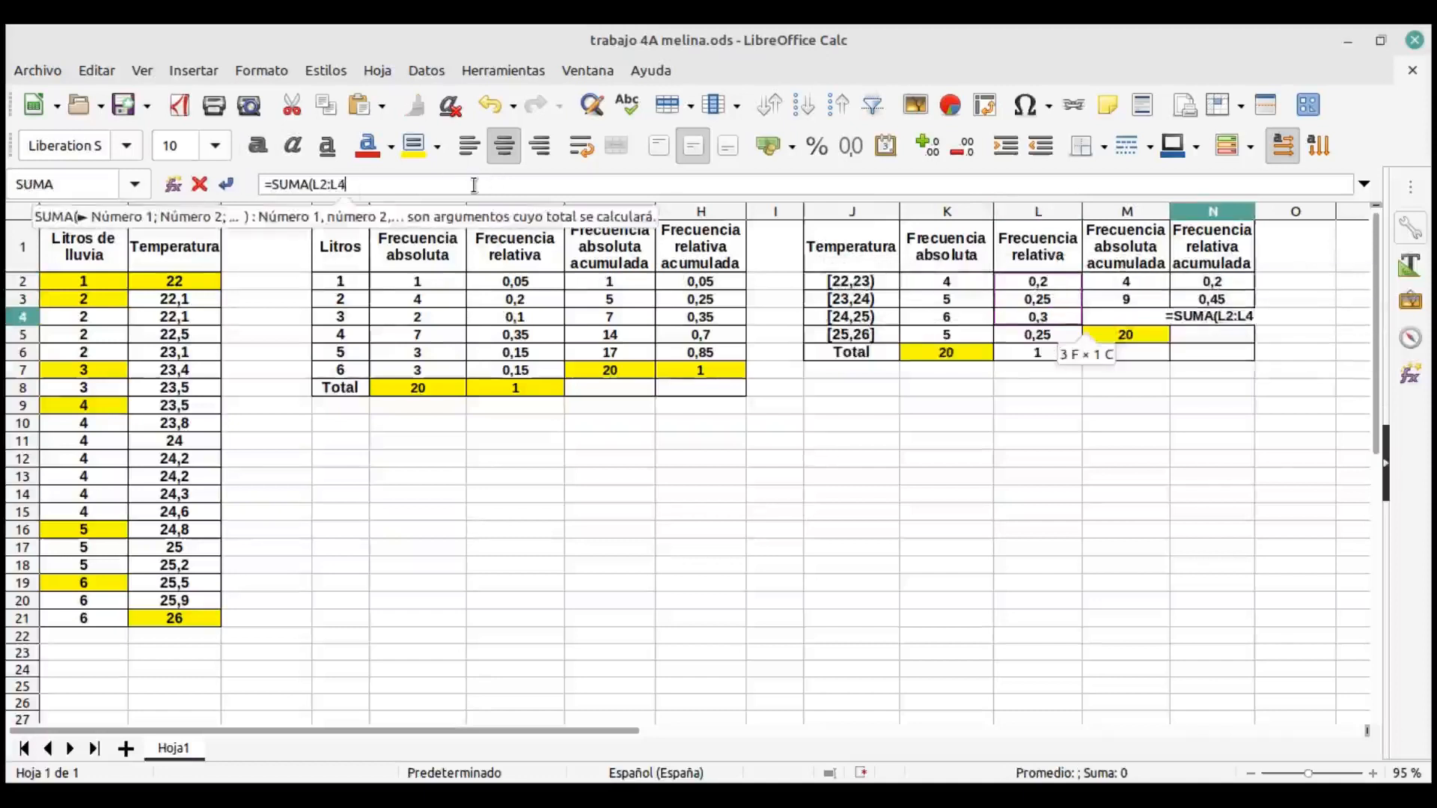
pyautogui.press('Return')
# Try to enter the accumulated relative frequency sum for interval [25,26] in N5, and undo the entry.
pyautogui.write('=SUMA(')
pyautogui.click(1057, 285)
pyautogui.moveTo(1056, 285); pyautogui.dragTo(1056, 334)
pyautogui.press('Return')
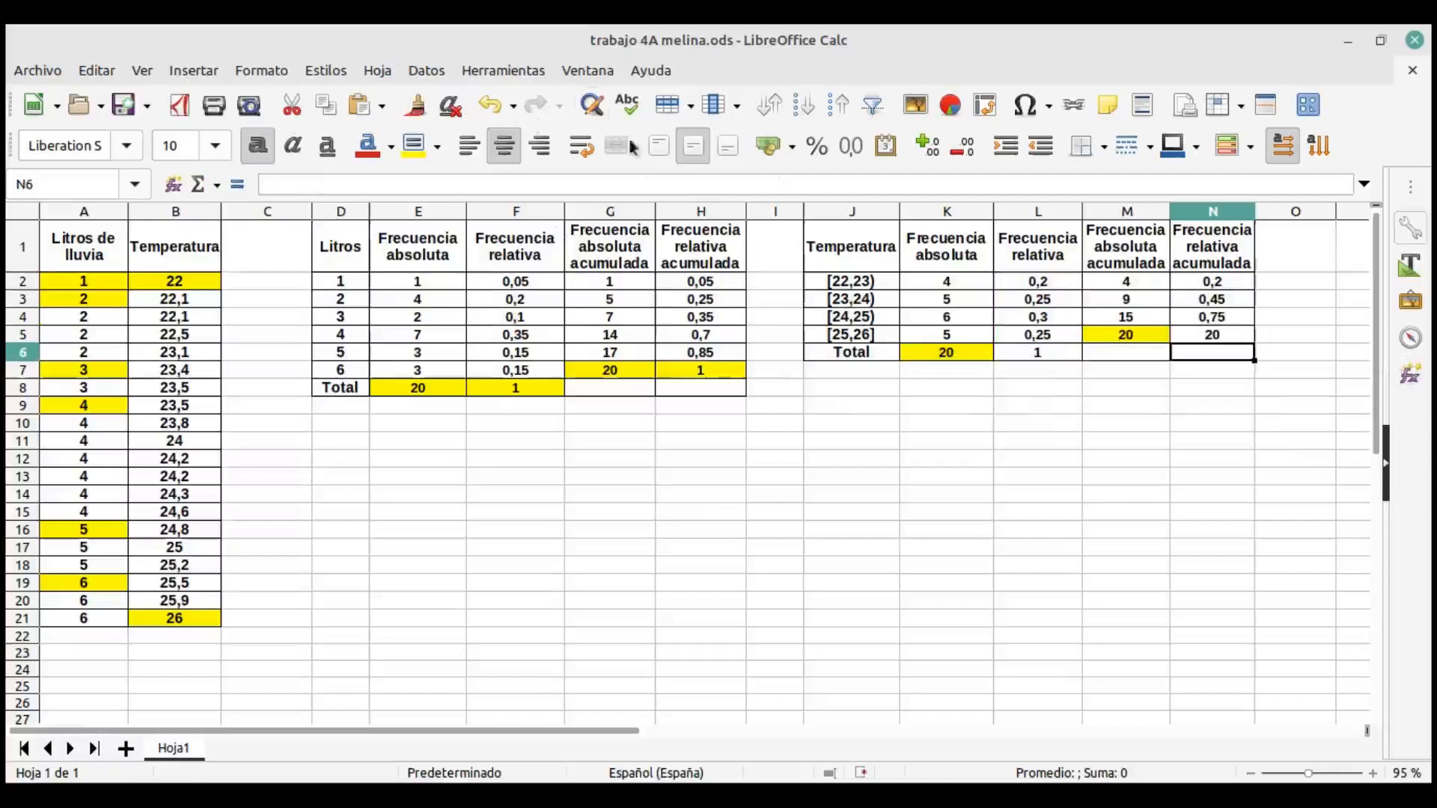
pyautogui.click(490, 109)
# Calculate the accumulated relative frequency for temperature interval [25,26] with =SUMA(L2:L5) in N5.
pyautogui.write('=SUMA(')
pyautogui.moveTo(1056, 282); pyautogui.dragTo(1071, 337)
pyautogui.click(614, 188)
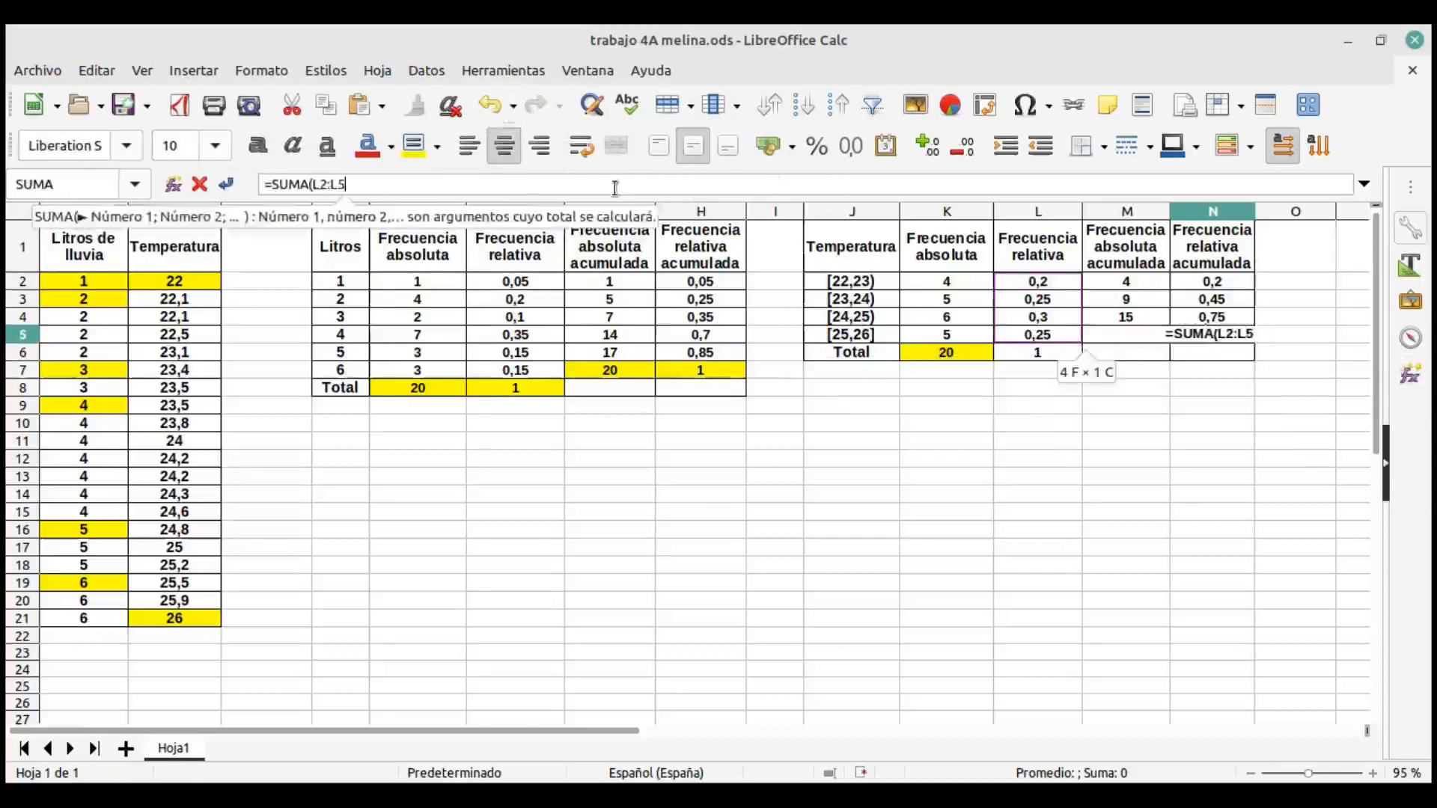
pyautogui.write(')')
pyautogui.press('Return')
# Highlight the last temperature accumulated relative frequency in N5 and the relative frequency total in L6 in yellow, and save the workbook.
pyautogui.click(1191, 339)
pyautogui.click(416, 148)
pyautogui.click(1034, 354)
pyautogui.click(416, 146)
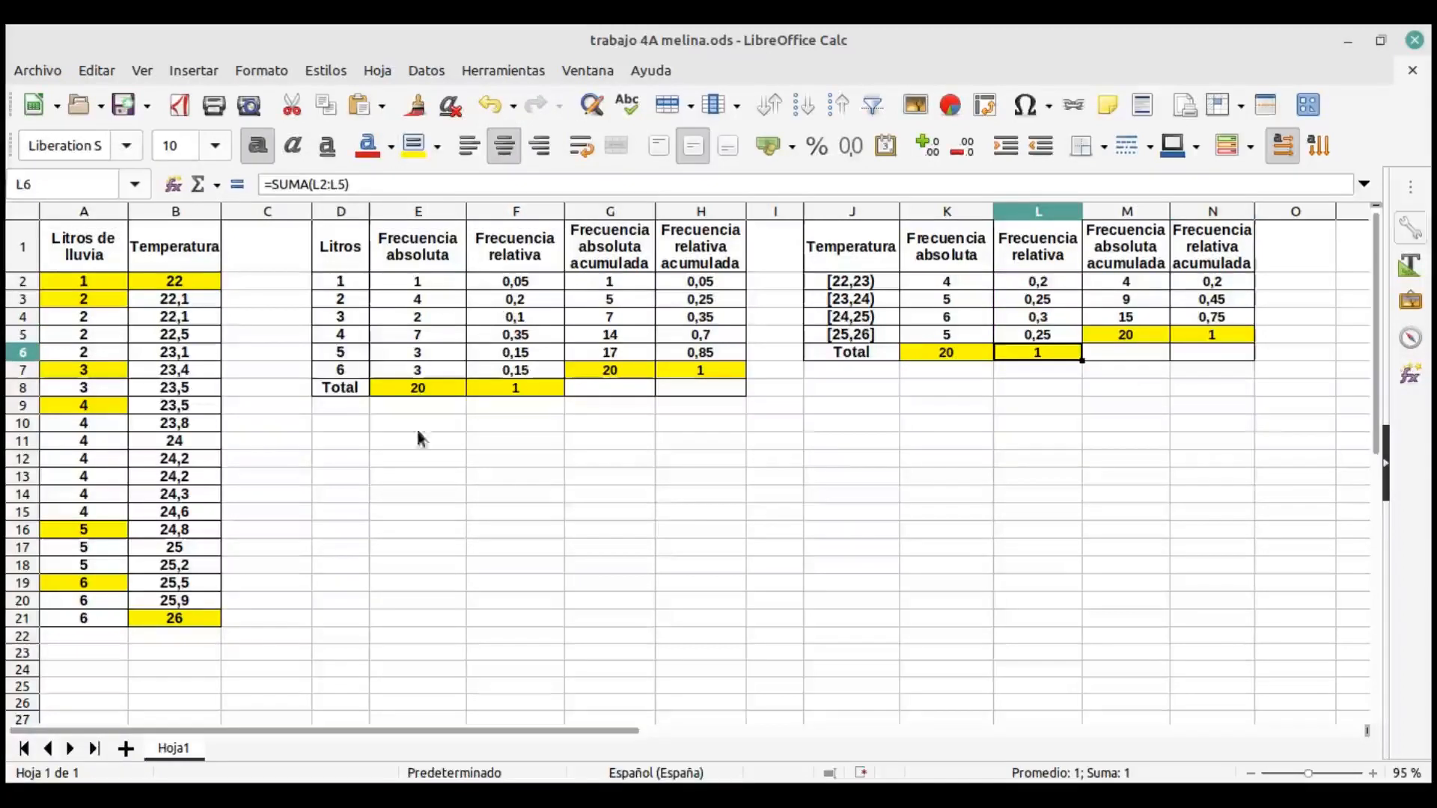
pyautogui.click(122, 105)
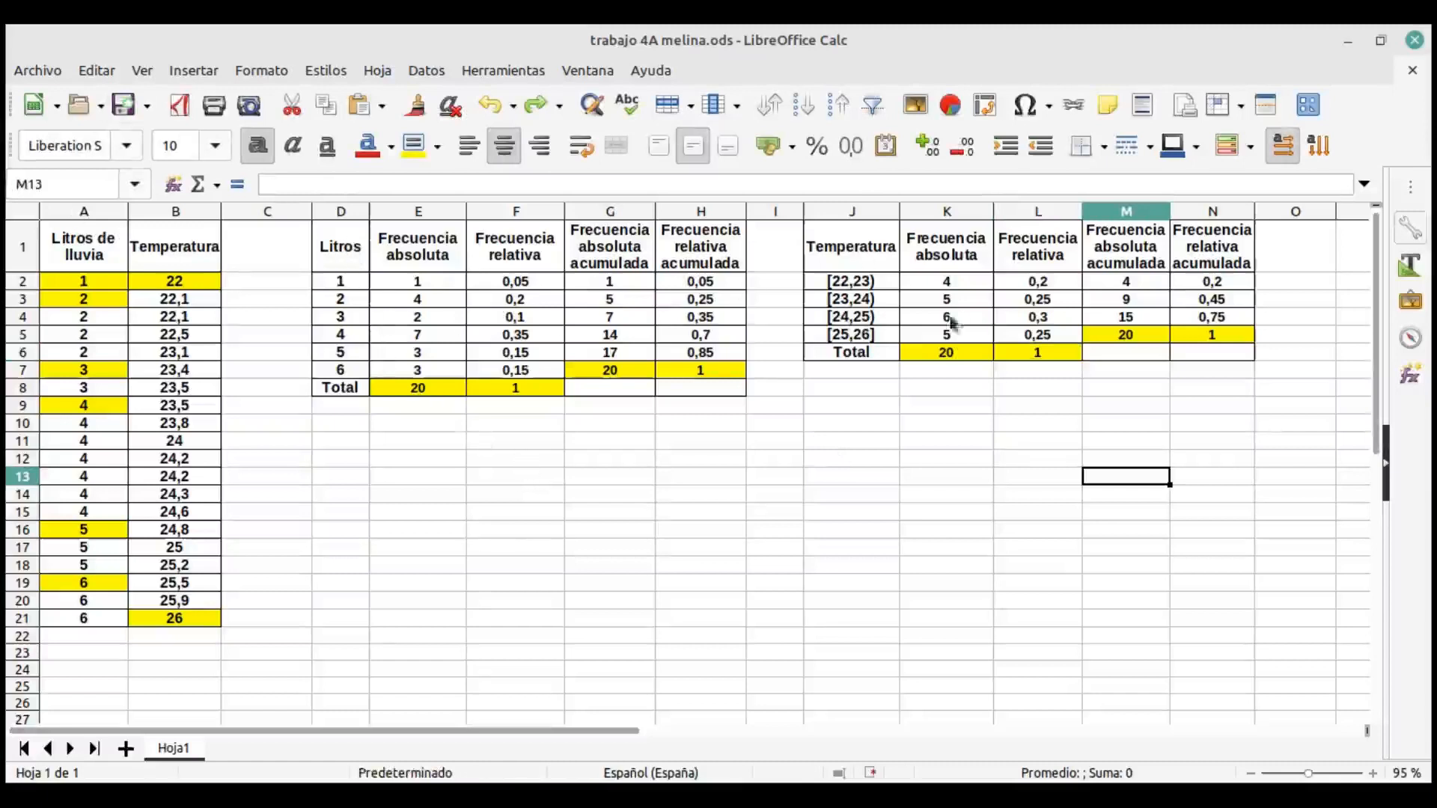
# Insert a normal pie chart of the rainfall absolute frequencies from D1:E7, with data series in columns and the title "Litros de lluvia".
pyautogui.moveTo(344, 249); pyautogui.dragTo(437, 369)
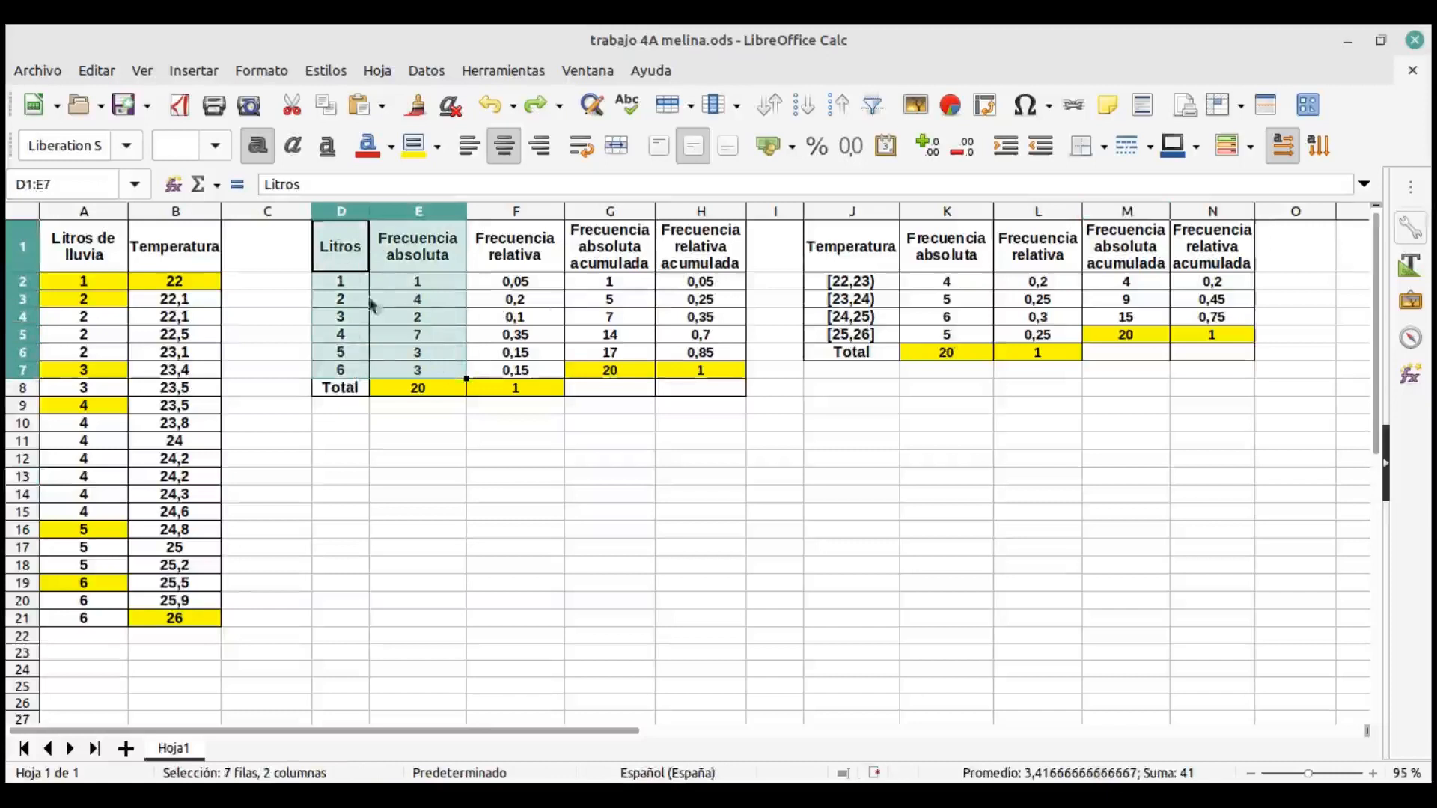
pyautogui.click(189, 69)
pyautogui.click(236, 132)
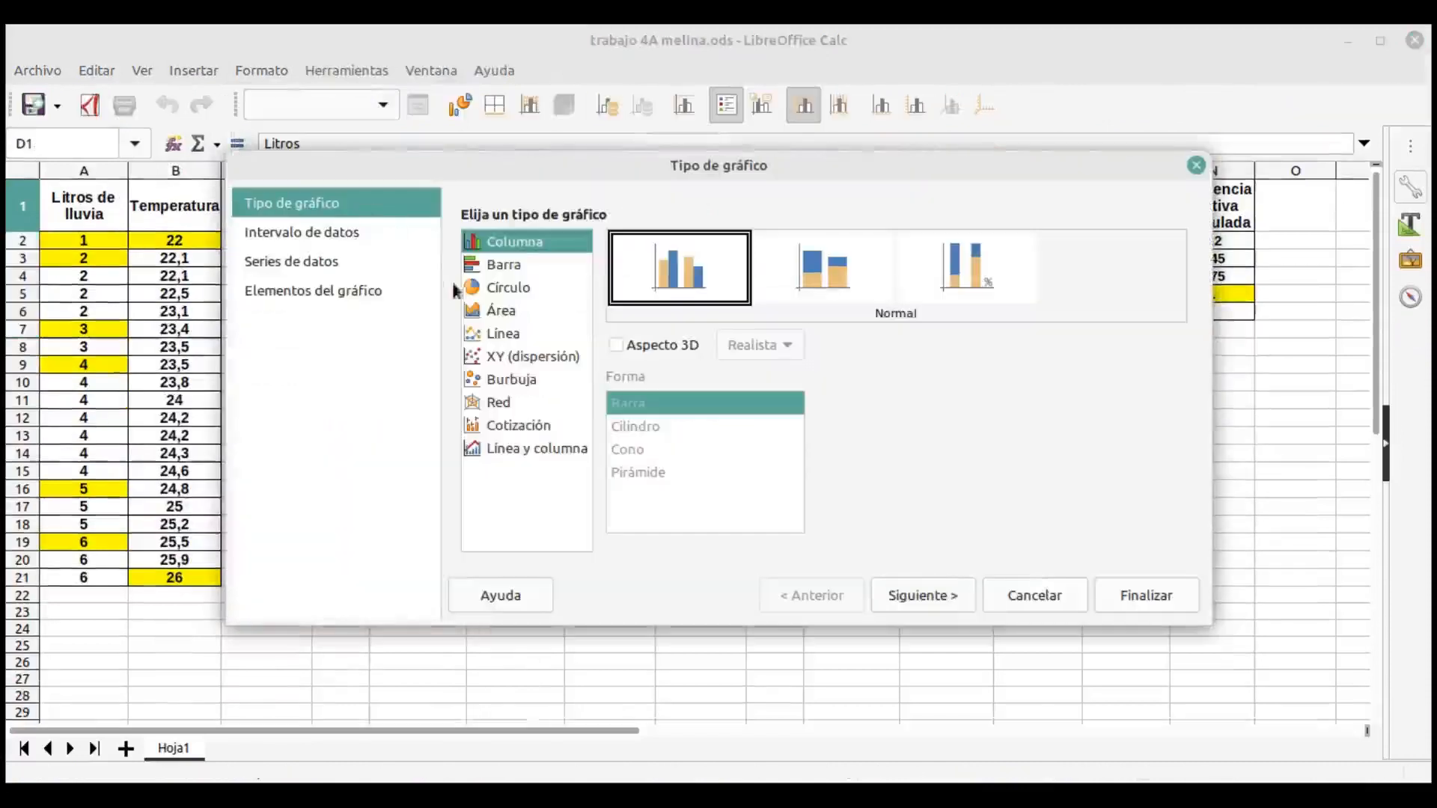
pyautogui.click(506, 290)
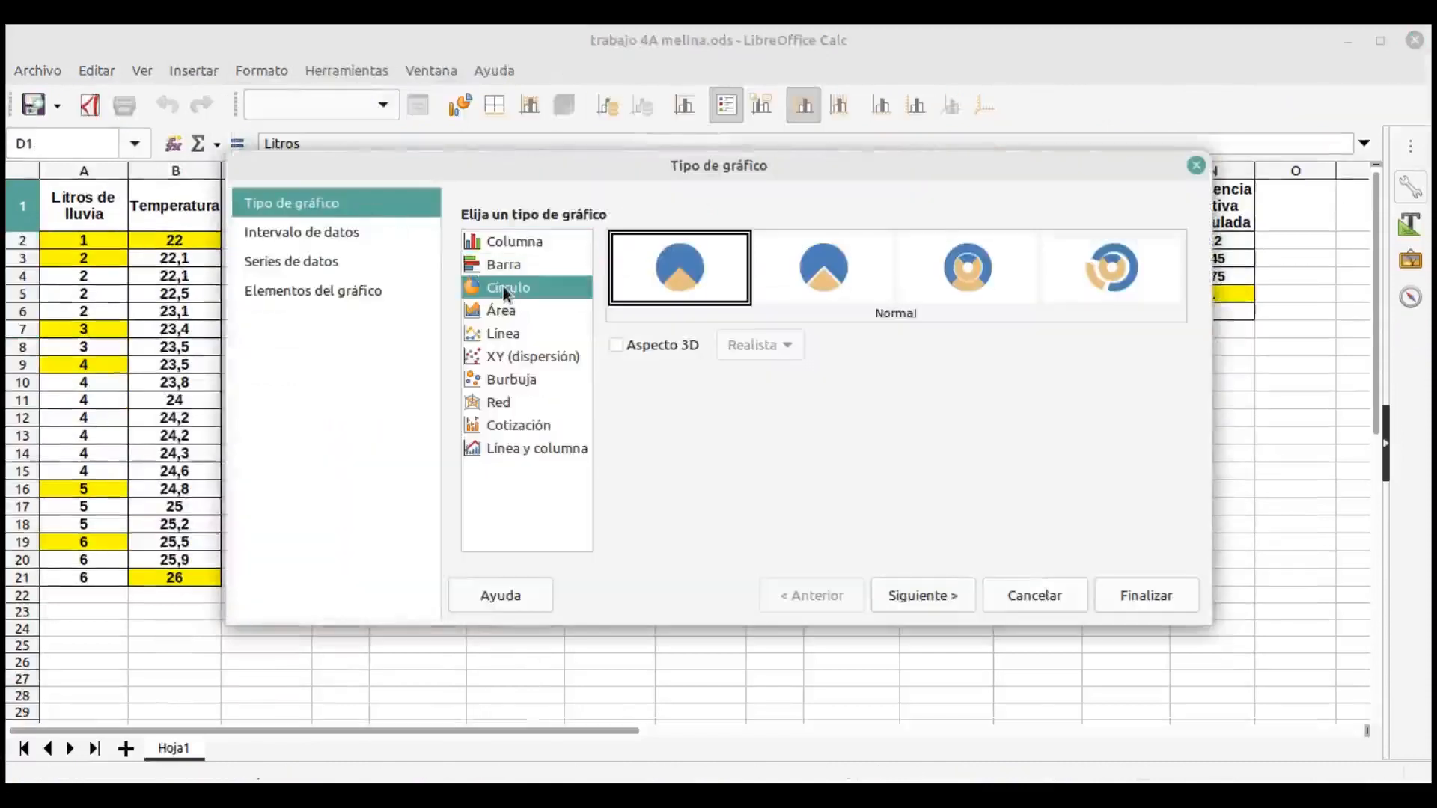
pyautogui.click(936, 598)
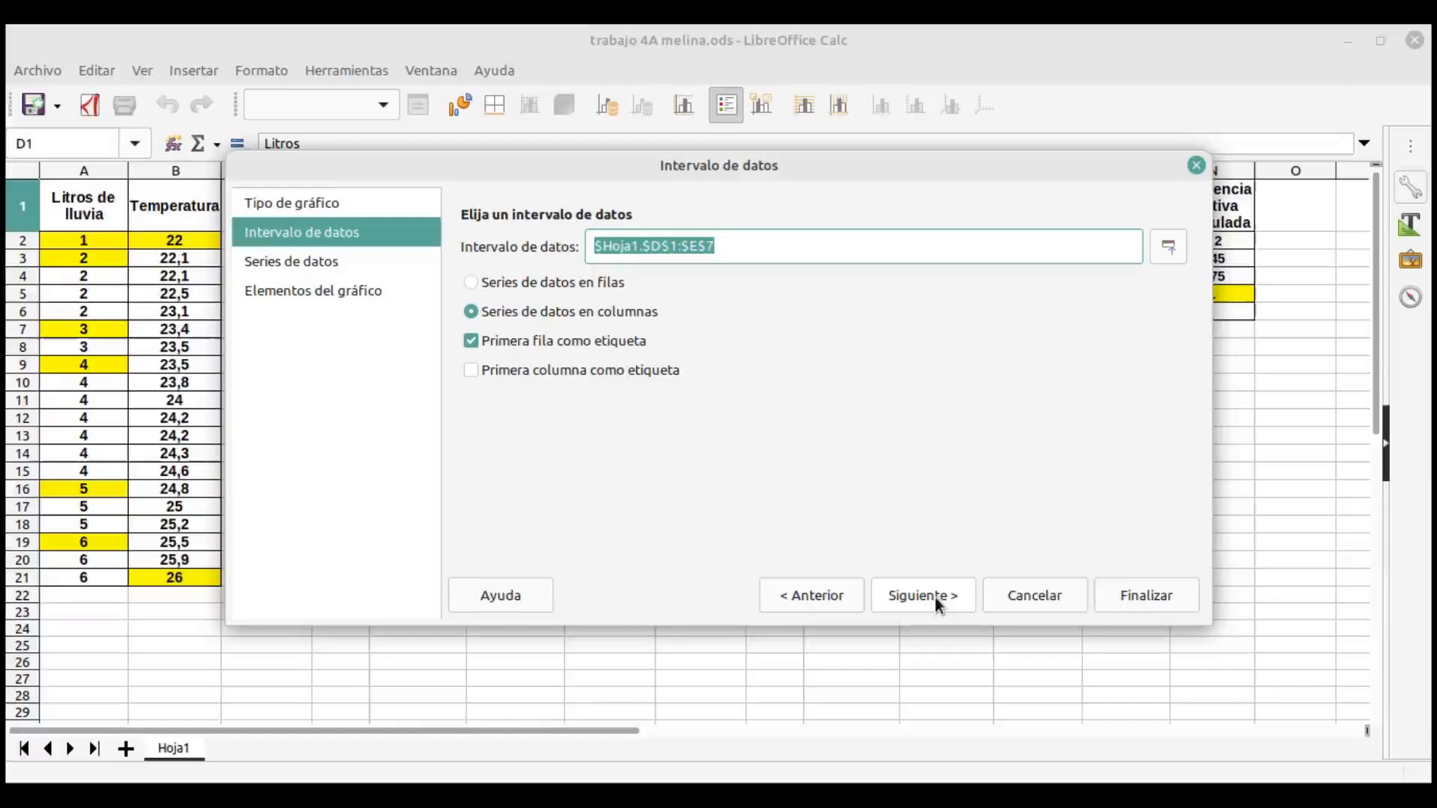
pyautogui.click(935, 597)
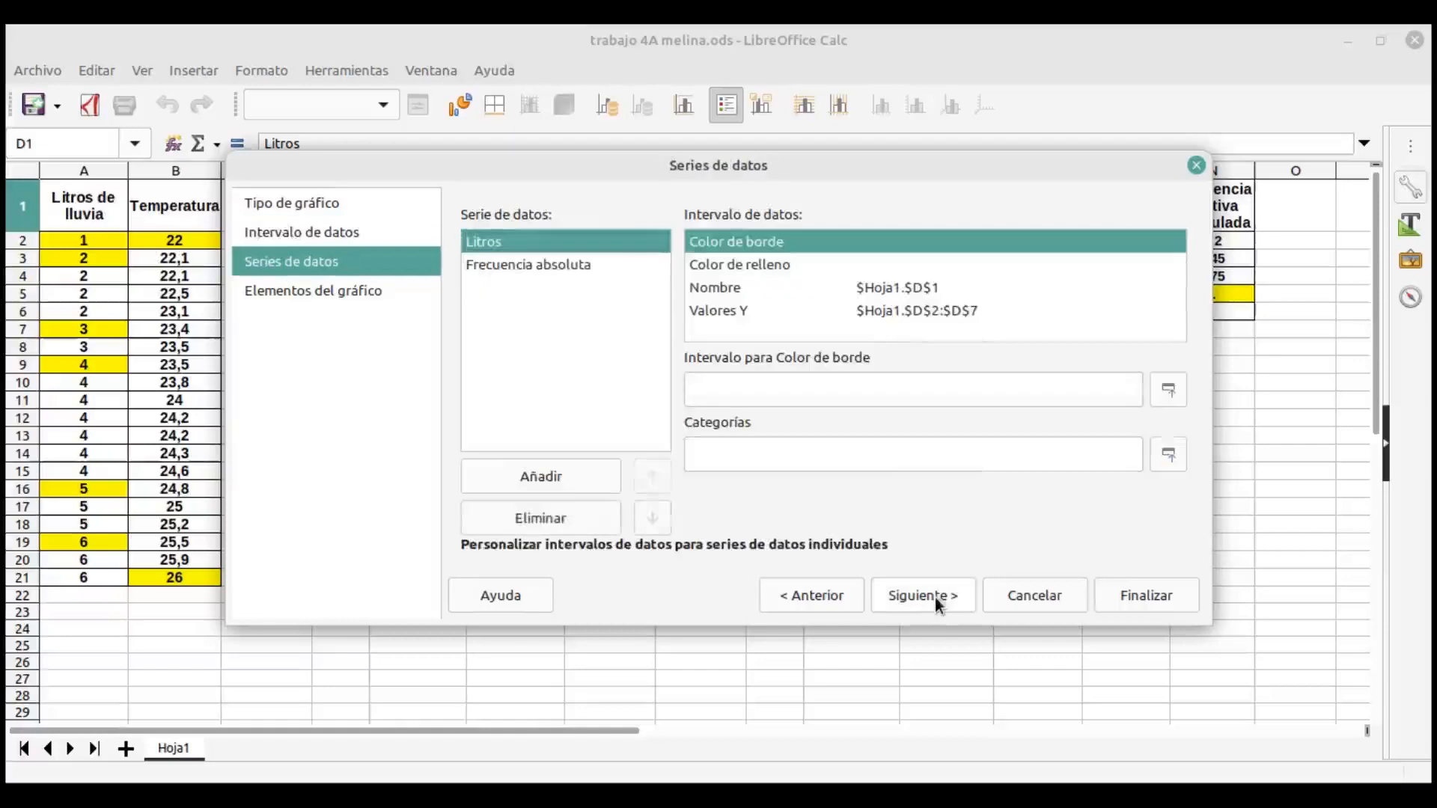
pyautogui.click(936, 597)
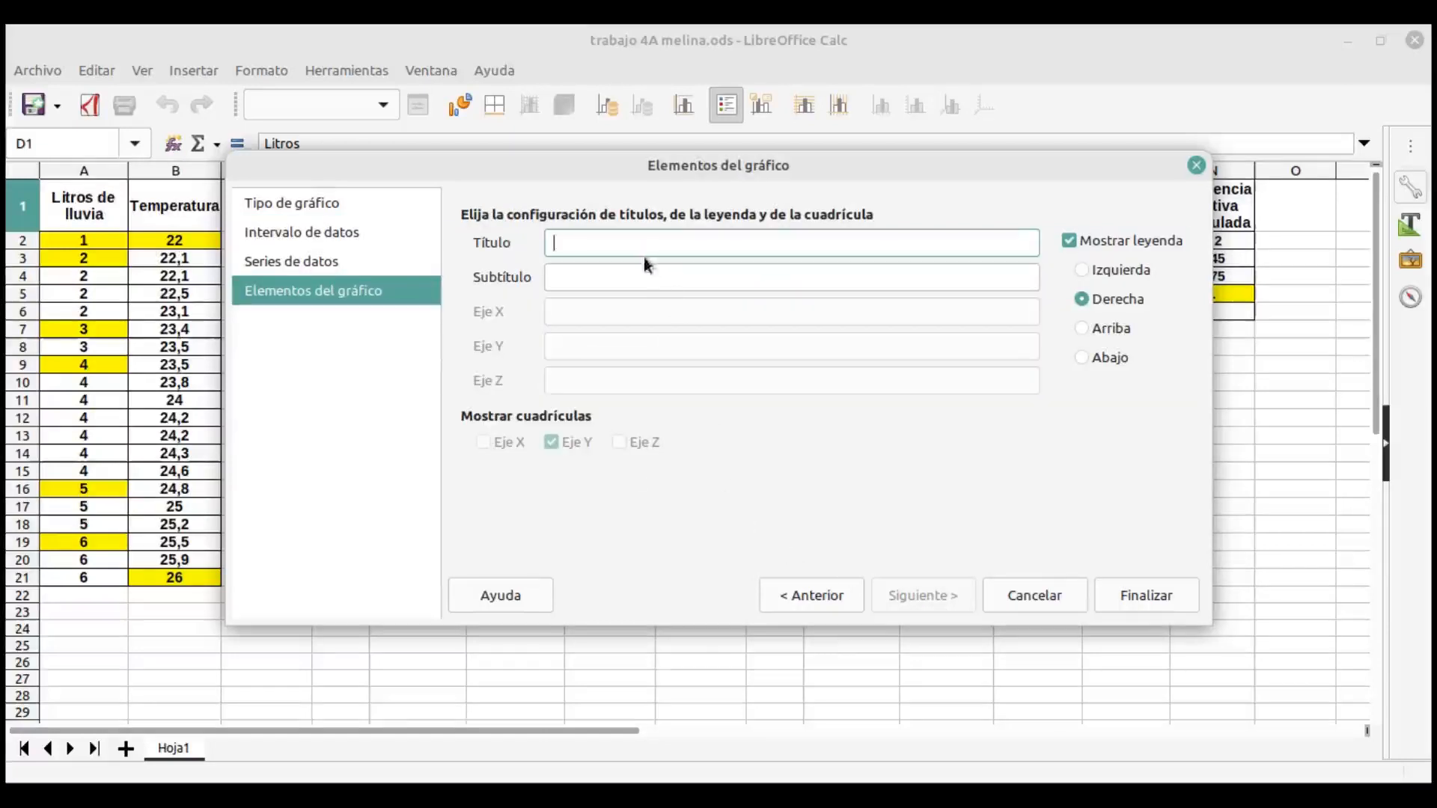
pyautogui.write('Litros de lluvia')
pyautogui.click(1148, 597)
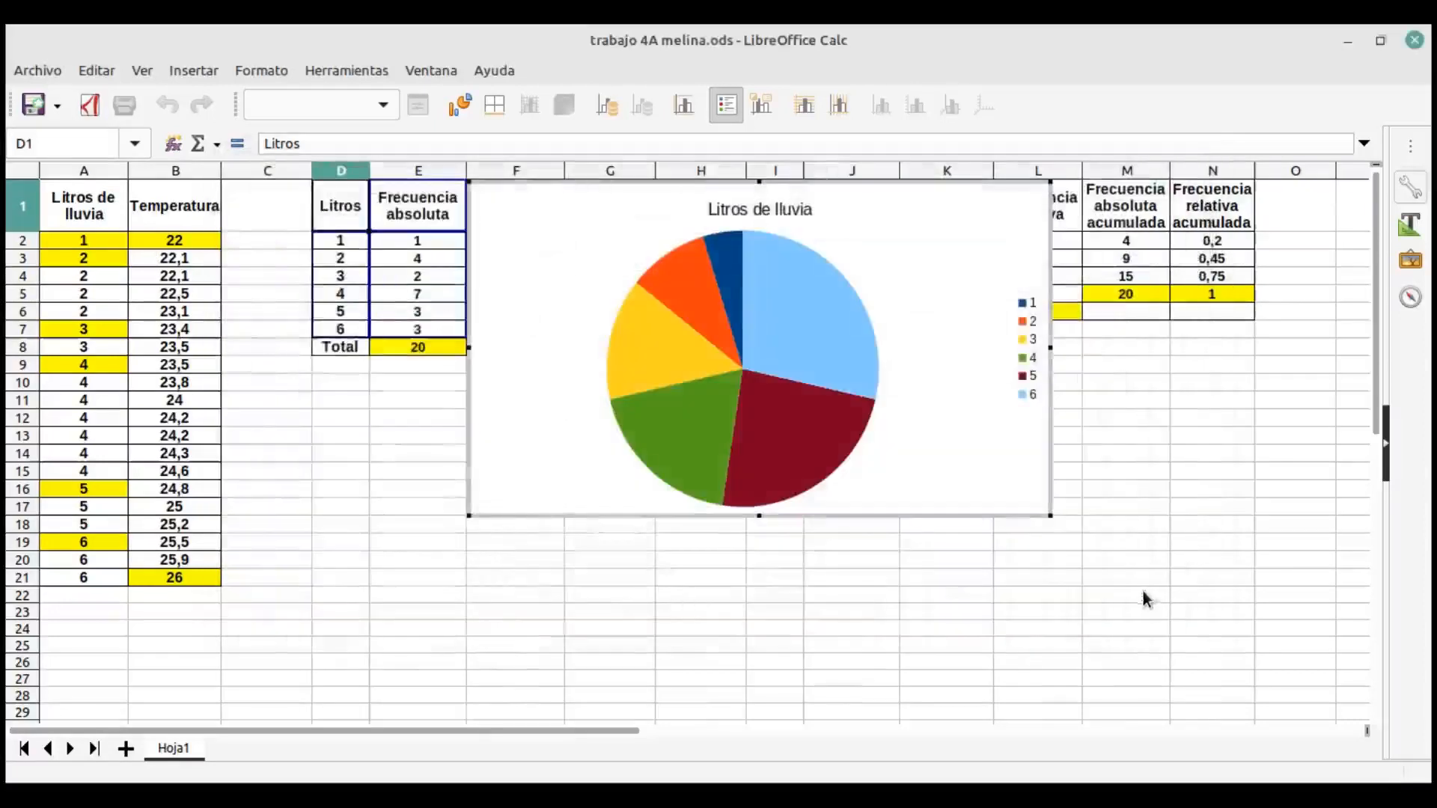
pyautogui.click(1118, 457)
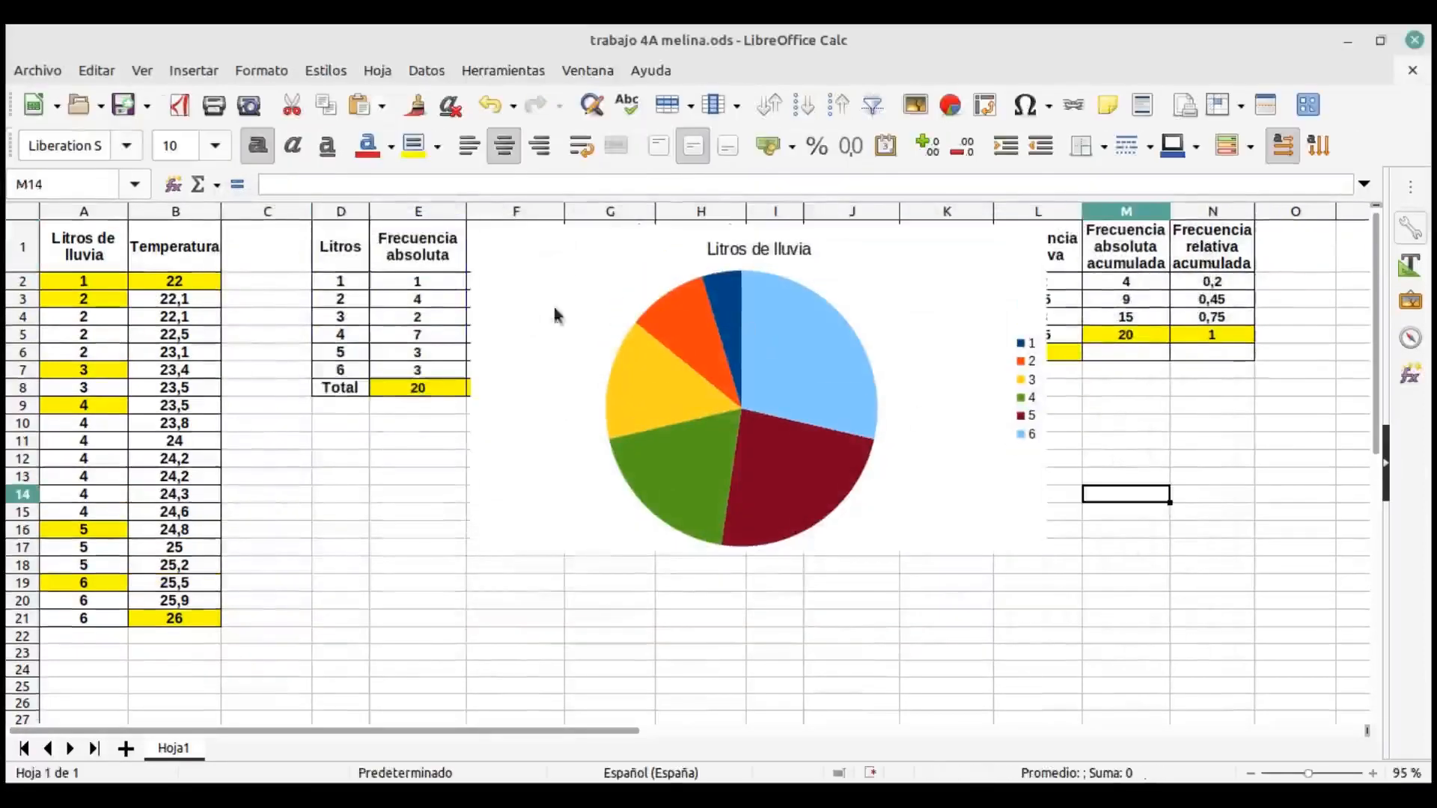
# Move the rainfall pie chart directly below the rainfall frequency table and shrink it to about 13.3 × 7.5 cm.
pyautogui.click(536, 273)
pyautogui.moveTo(533, 276)
pyautogui.mouseDown()
pyautogui.moveTo(442, 429)
pyautogui.moveTo(332, 484)
pyautogui.moveTo(340, 458)
pyautogui.mouseUp()
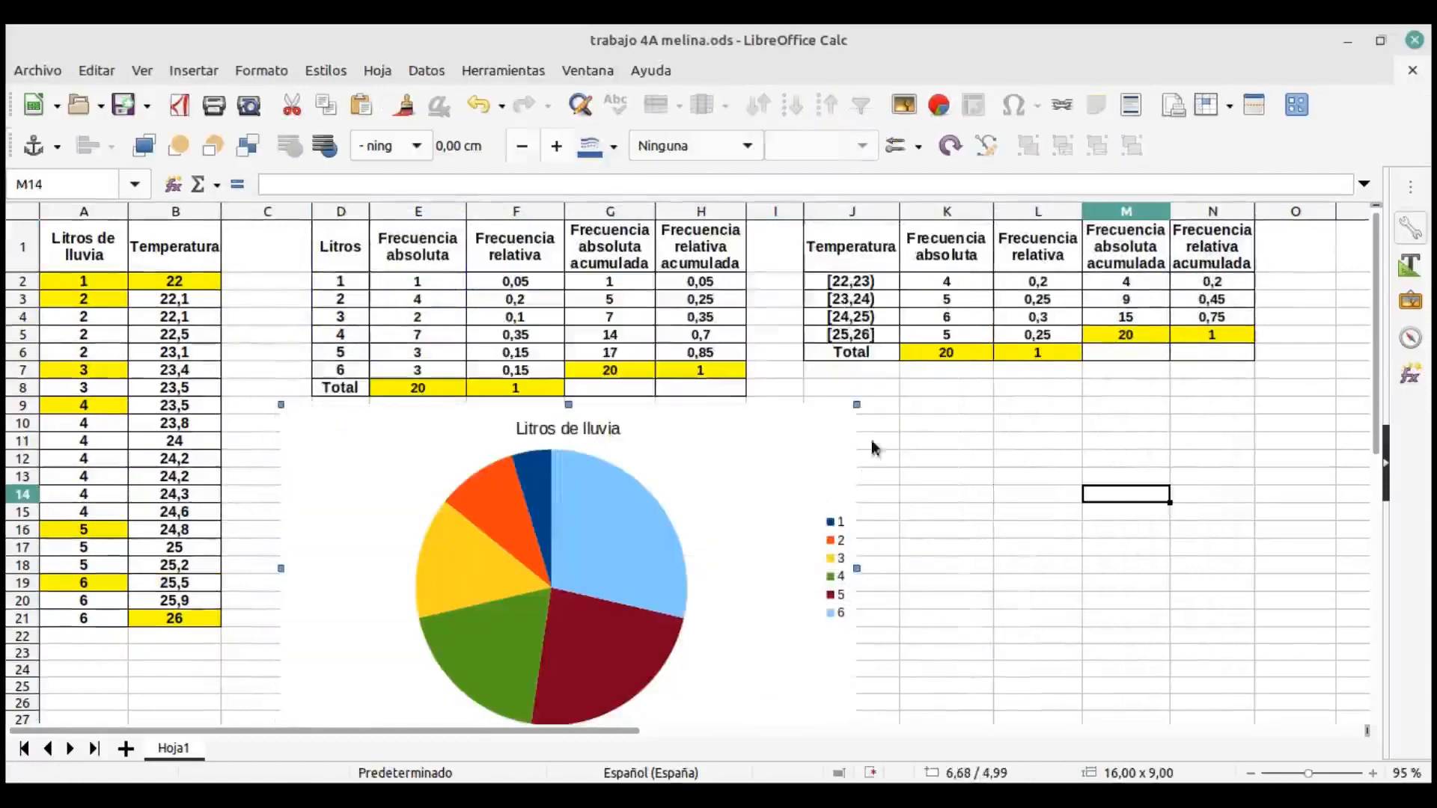
pyautogui.moveTo(853, 411); pyautogui.dragTo(757, 462)
pyautogui.moveTo(670, 475); pyautogui.dragTo(681, 426)
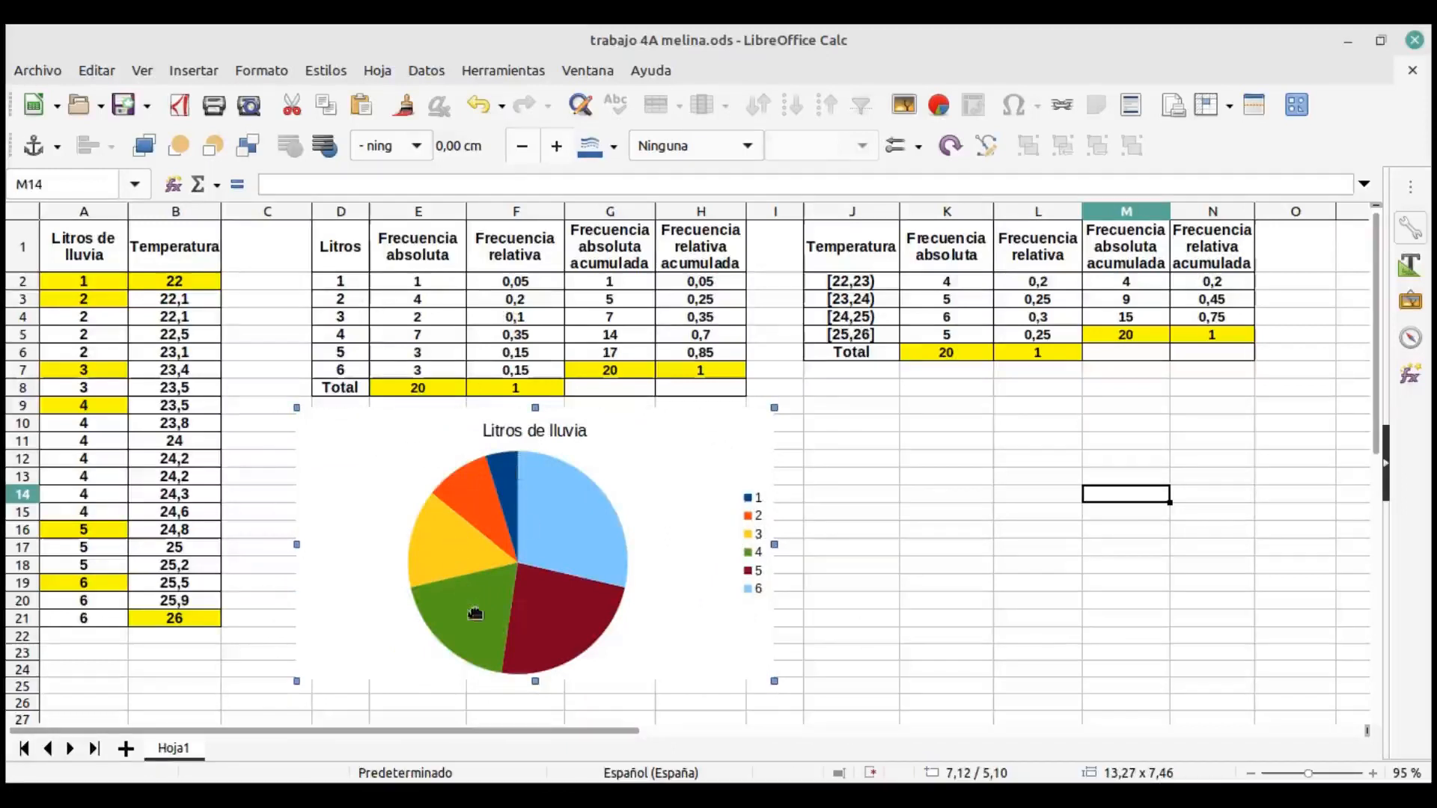
pyautogui.click(894, 459)
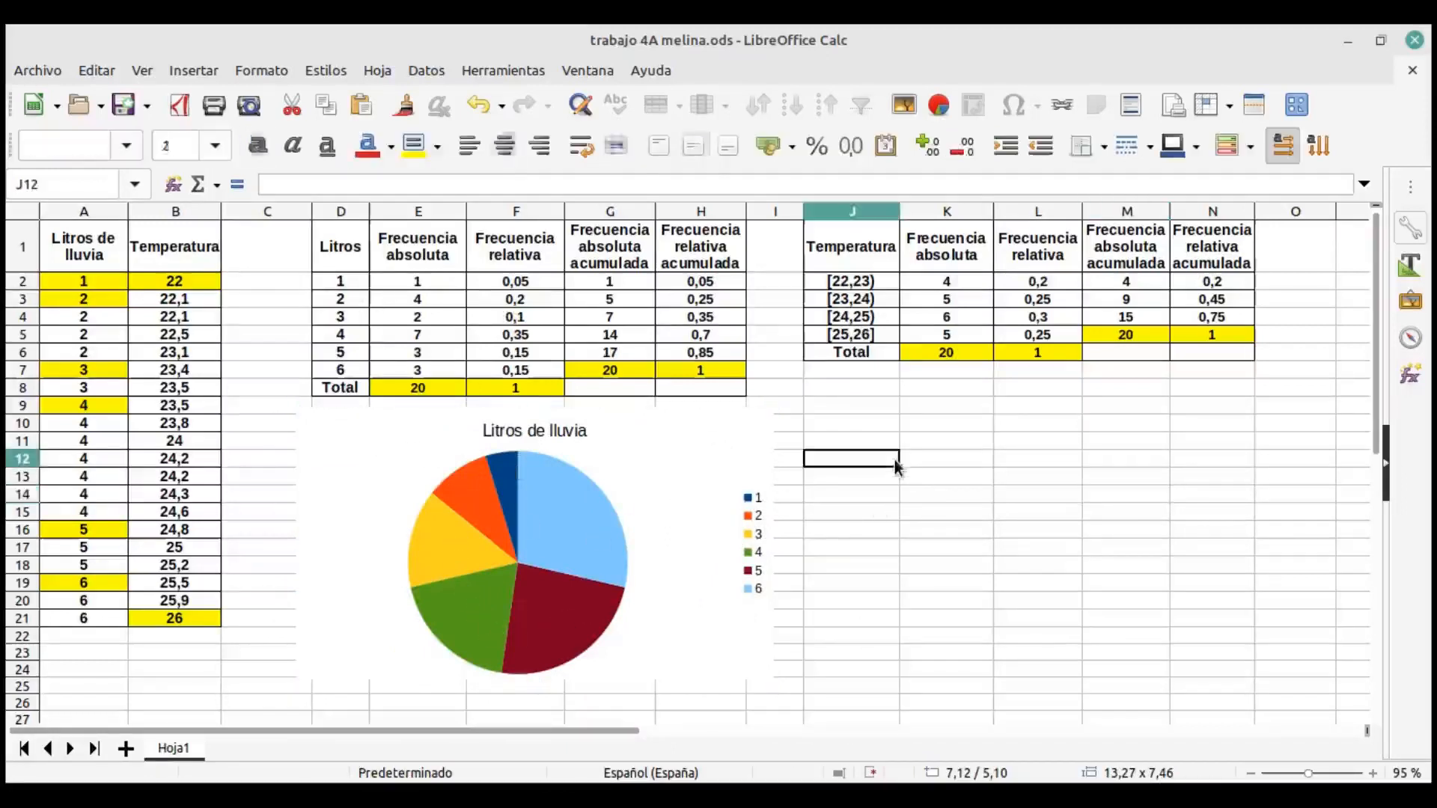
# Insert a normal column chart of the temperature absolute frequencies from J1:K5, titled "Temperaturas".
pyautogui.moveTo(853, 251); pyautogui.dragTo(937, 340)
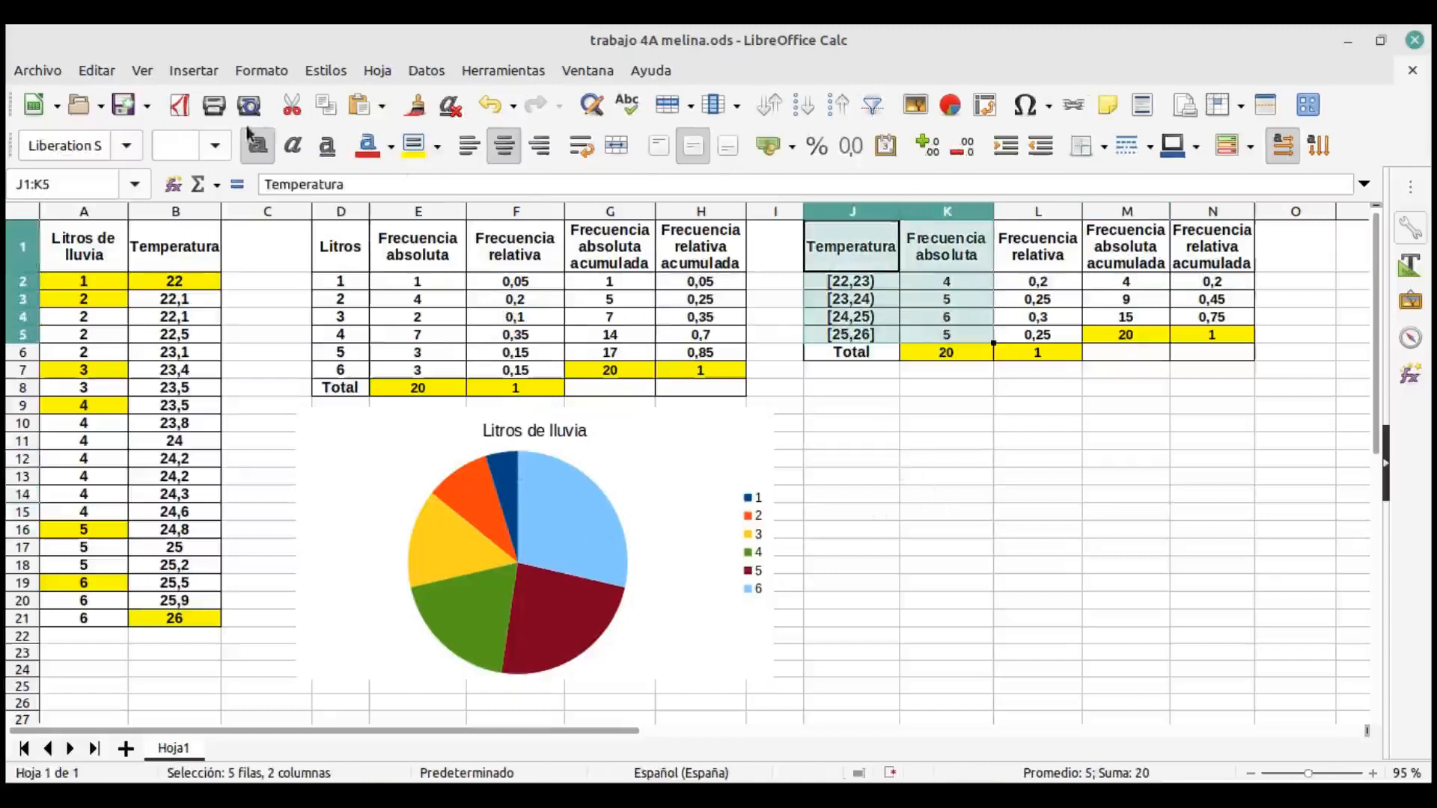
pyautogui.click(208, 73)
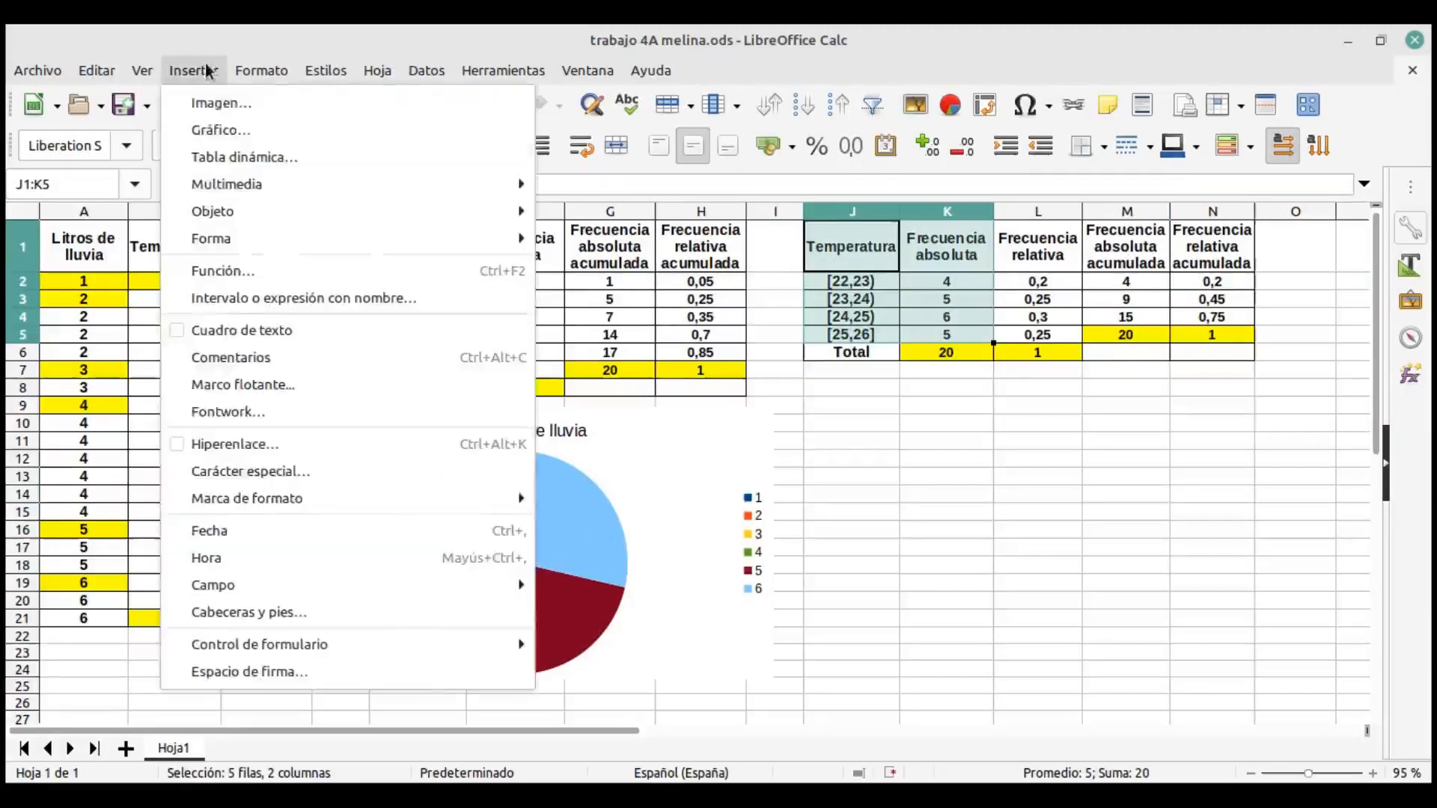
pyautogui.click(222, 133)
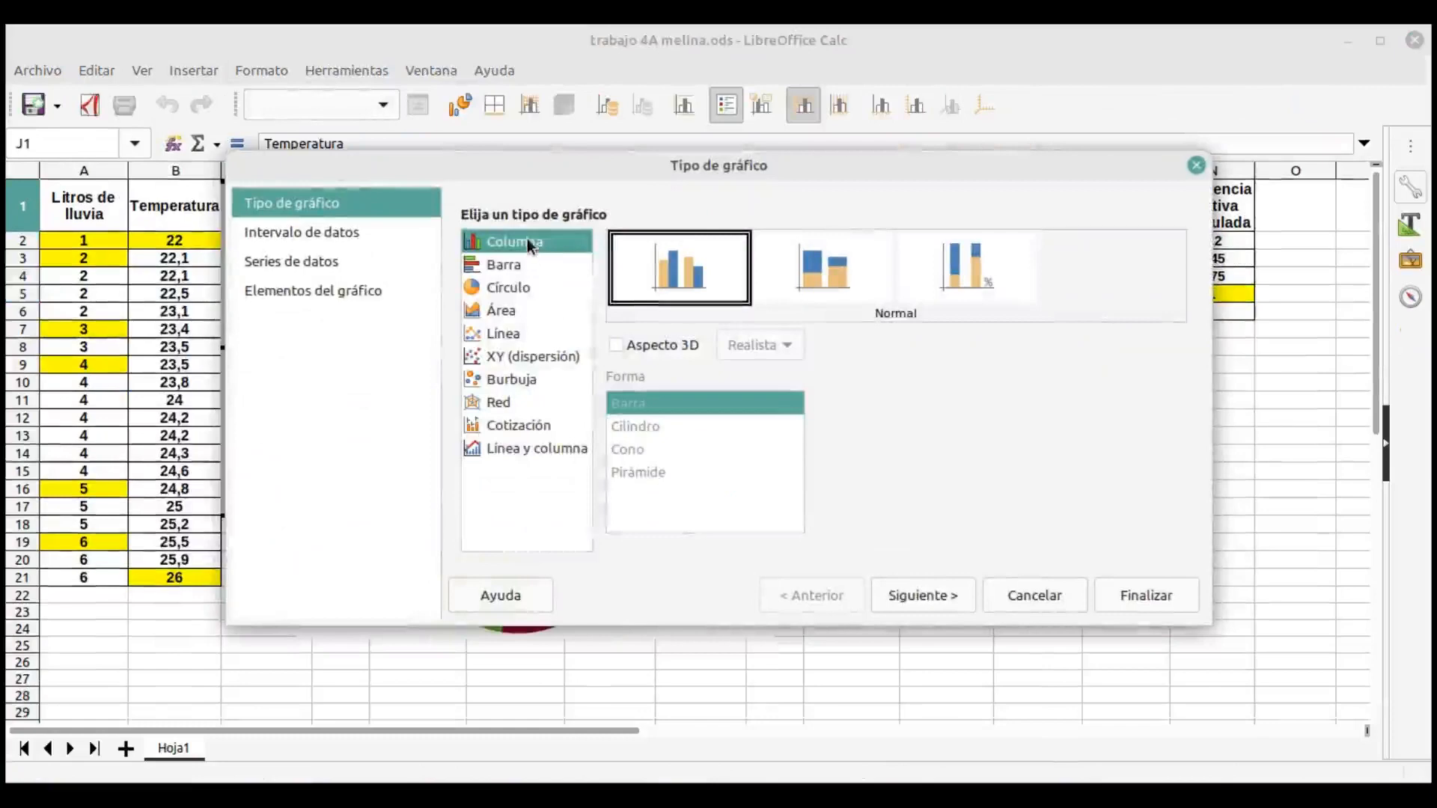
pyautogui.click(920, 596)
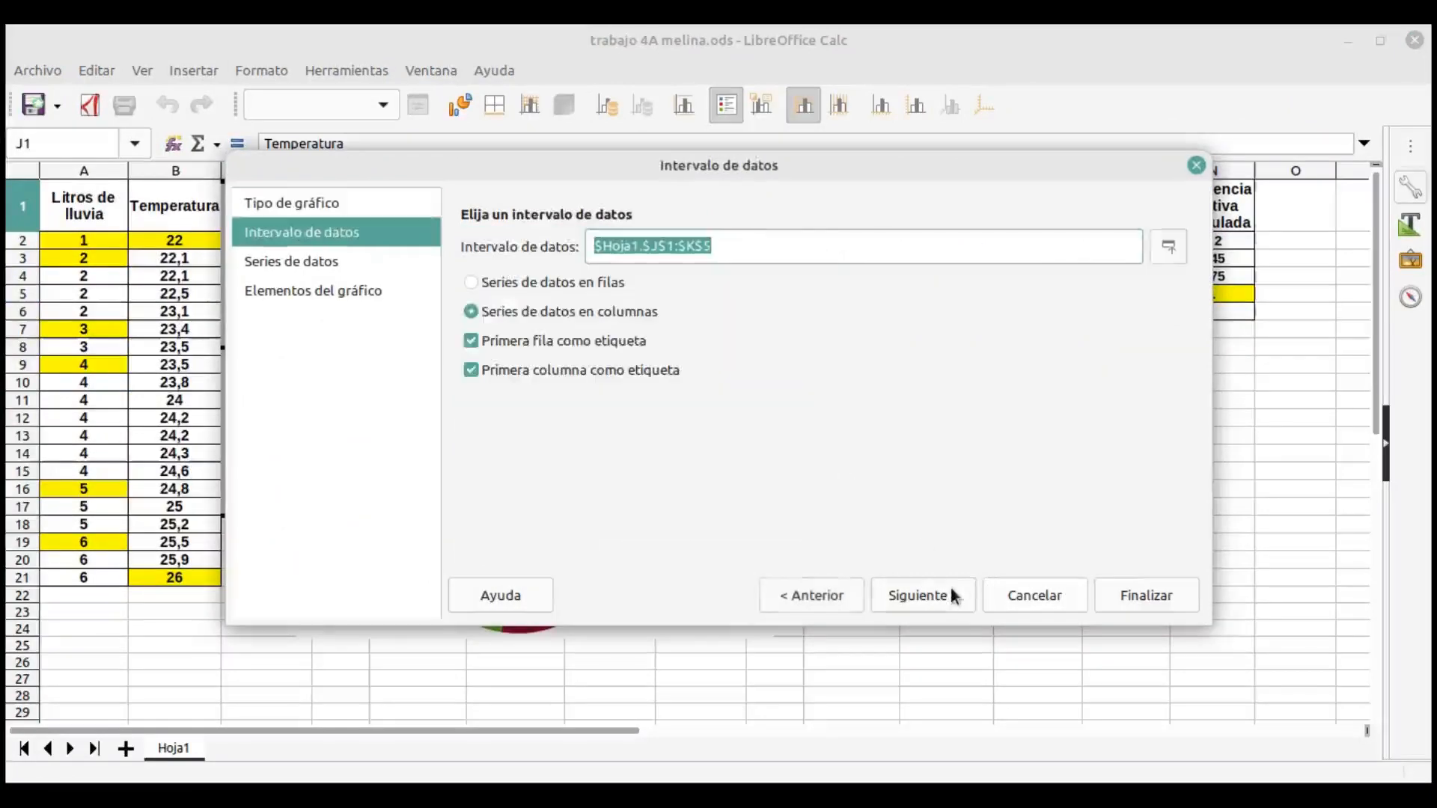
pyautogui.click(920, 595)
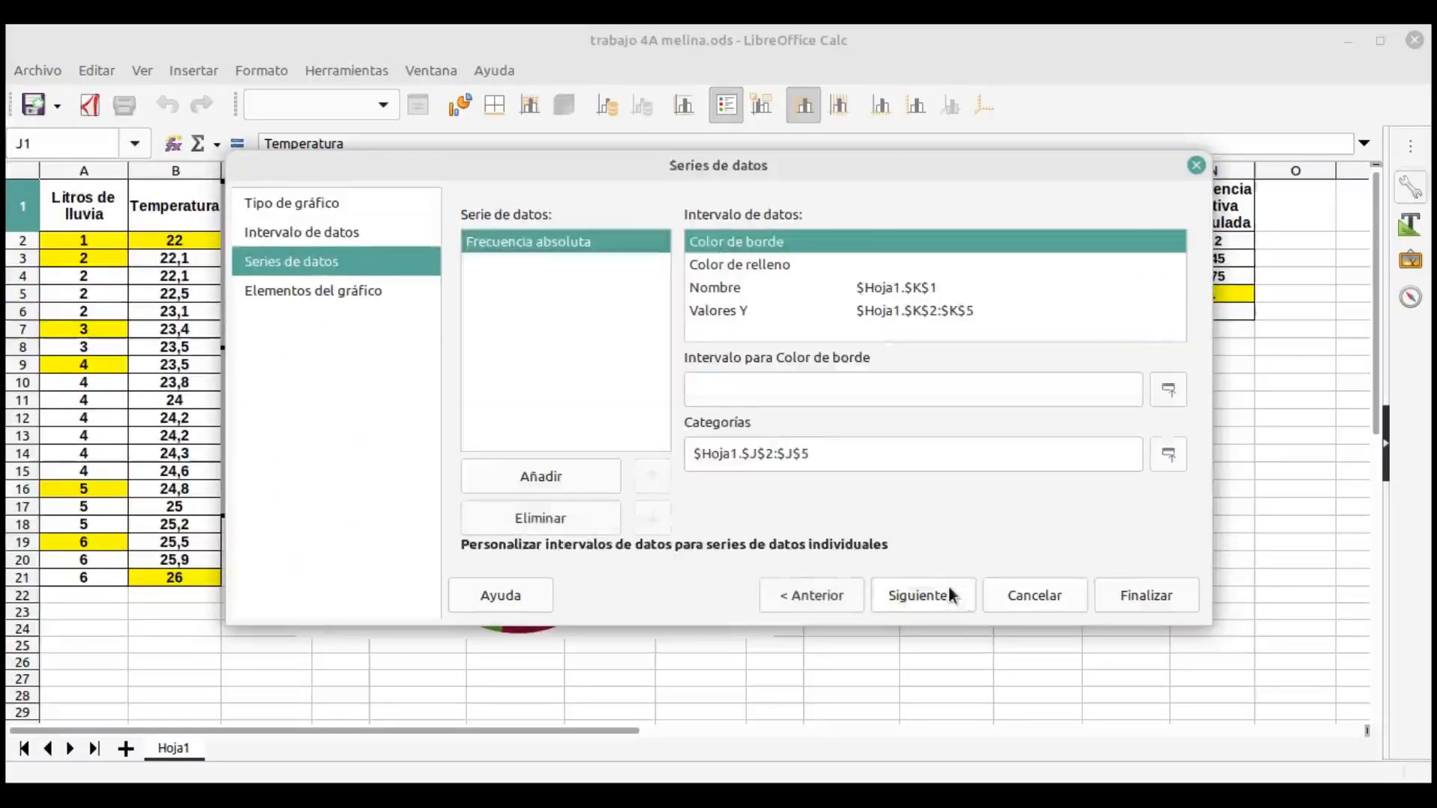
pyautogui.click(950, 596)
pyautogui.write('Te')
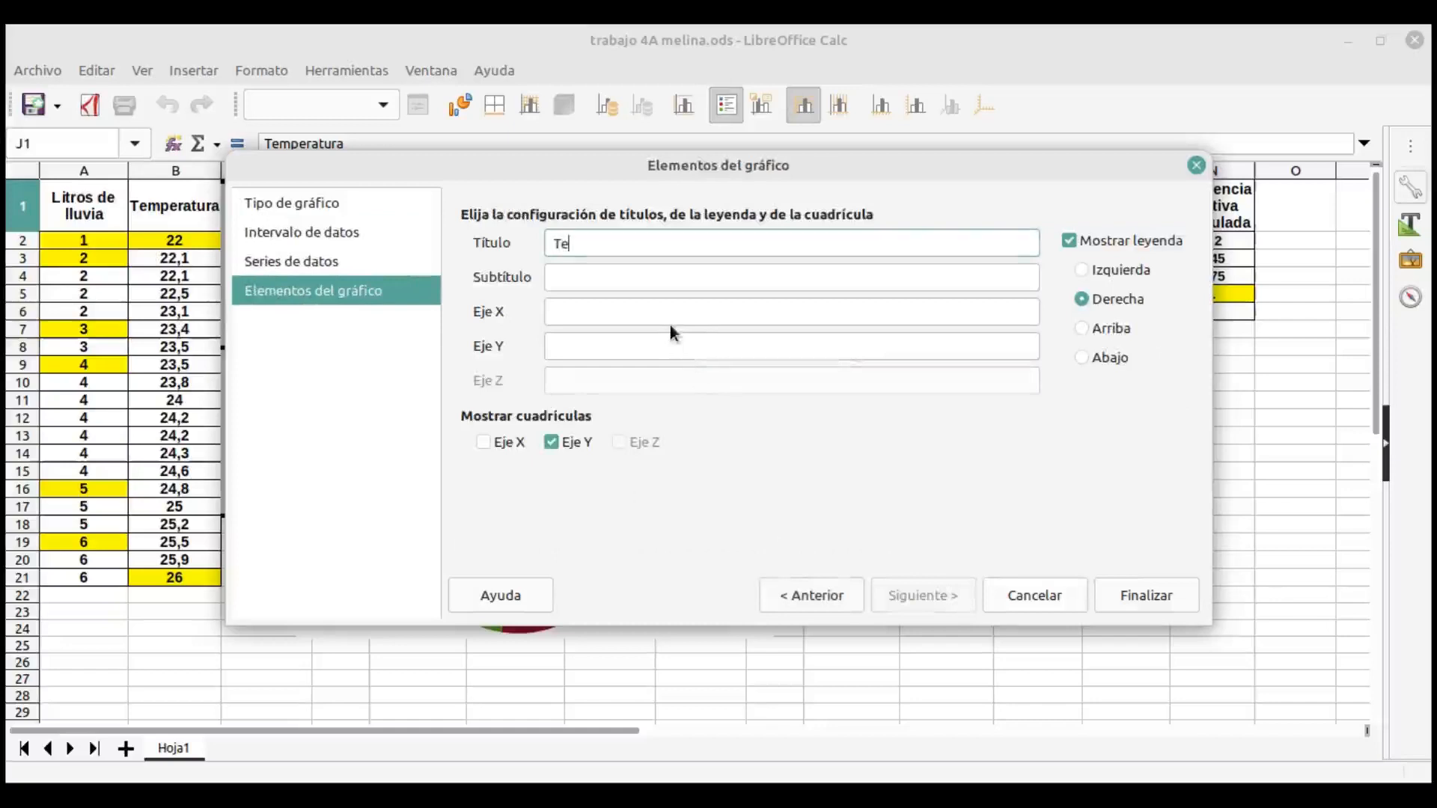
pyautogui.write('mperaturas')
pyautogui.click(1162, 603)
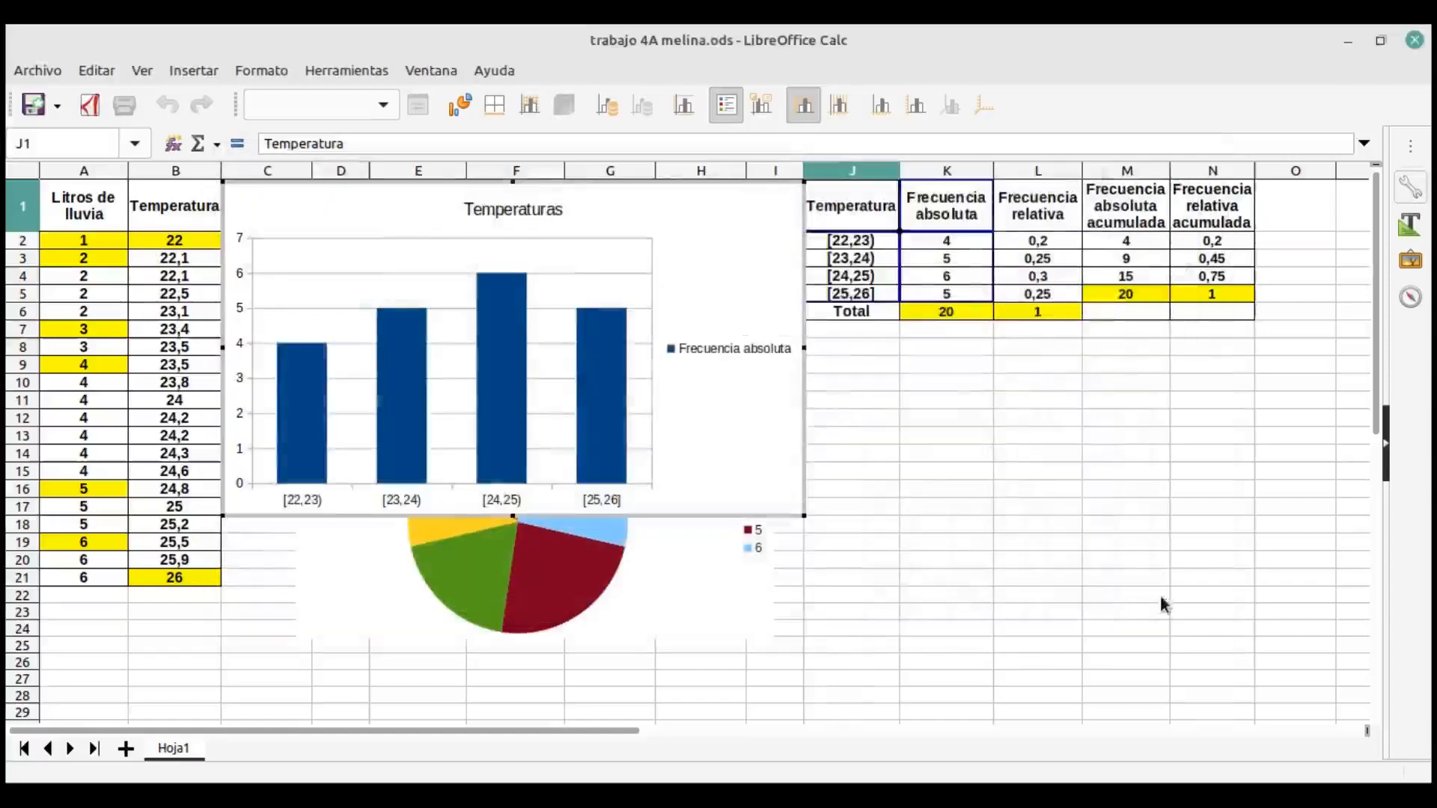
pyautogui.click(887, 413)
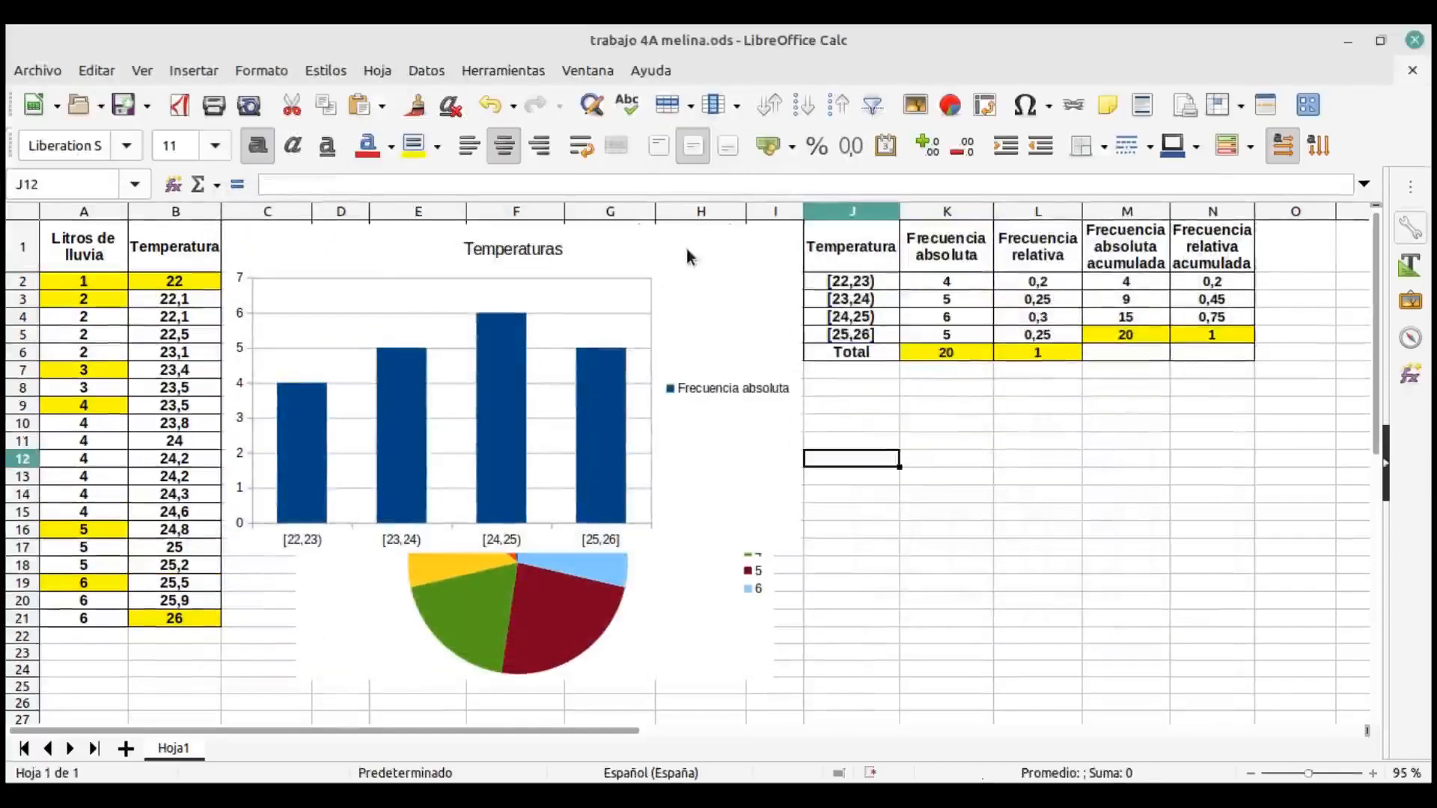
# Move the temperature column chart directly below the temperature frequency table and shrink it to about 14 × 7.9 cm.
pyautogui.moveTo(766, 316)
pyautogui.mouseDown()
pyautogui.moveTo(826, 396)
pyautogui.moveTo(1180, 430)
pyautogui.moveTo(1243, 389)
pyautogui.mouseUp()
pyautogui.moveTo(1334, 383); pyautogui.dragTo(1251, 416)
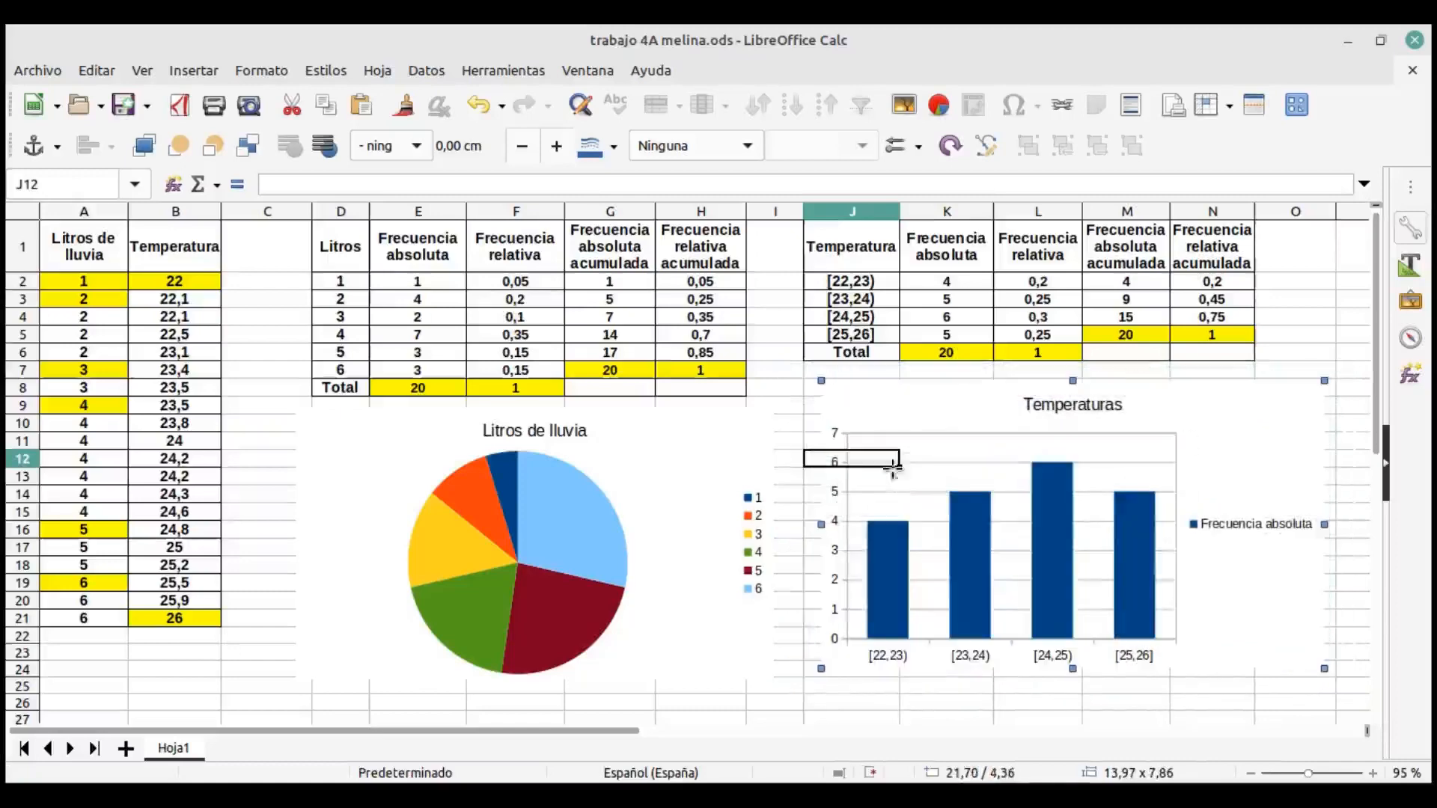
pyautogui.click(782, 702)
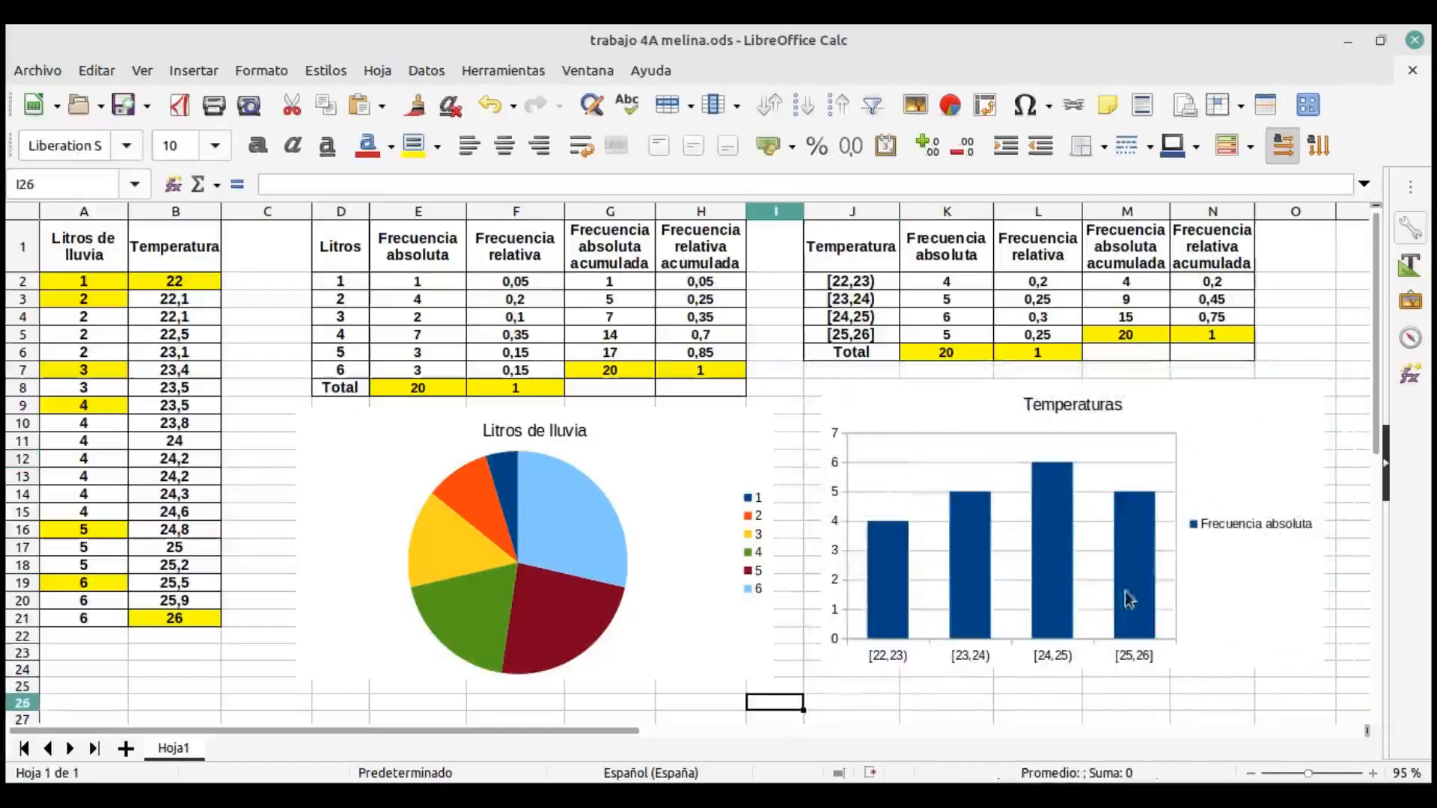
pyautogui.moveTo(1267, 419); pyautogui.dragTo(1259, 420)
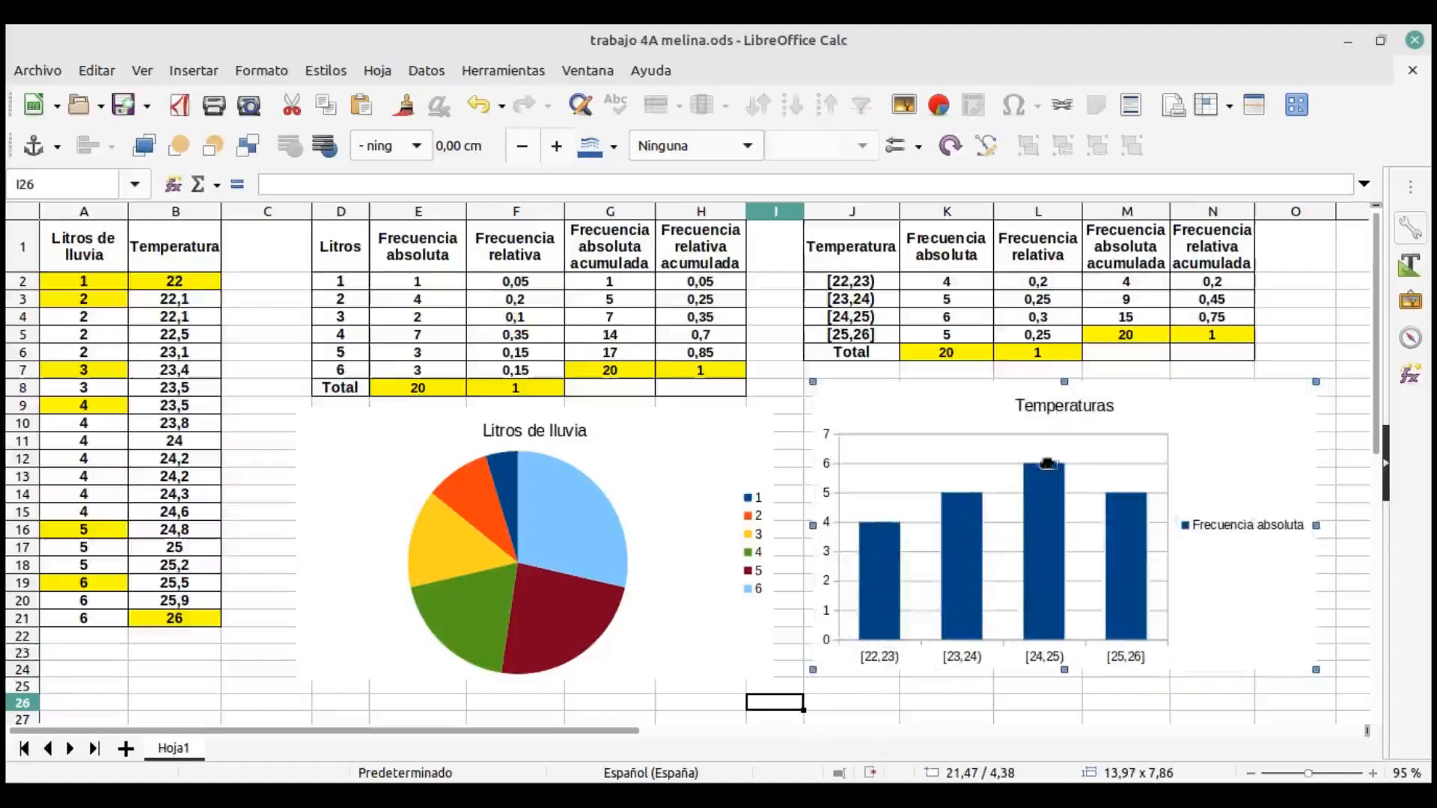
pyautogui.click(1293, 699)
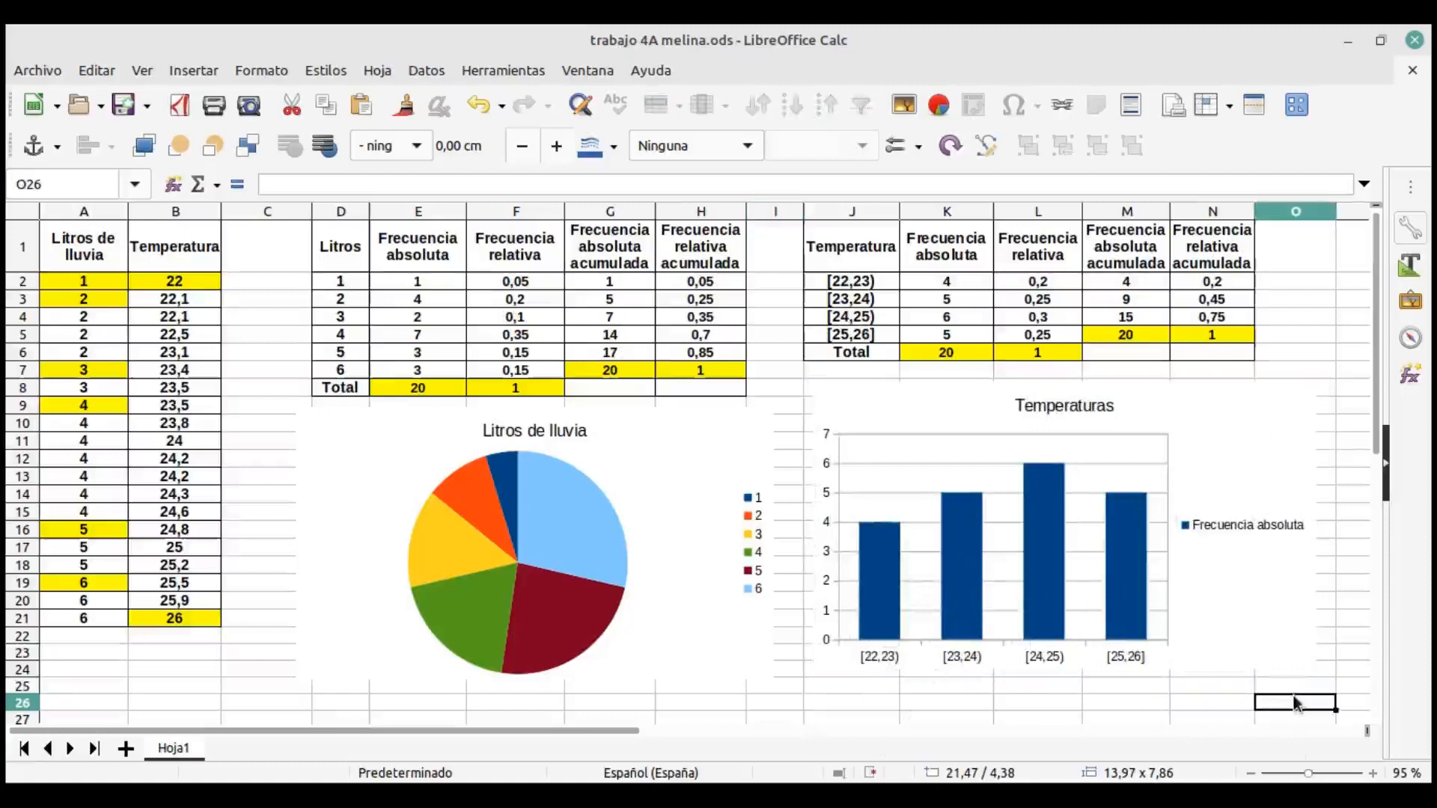